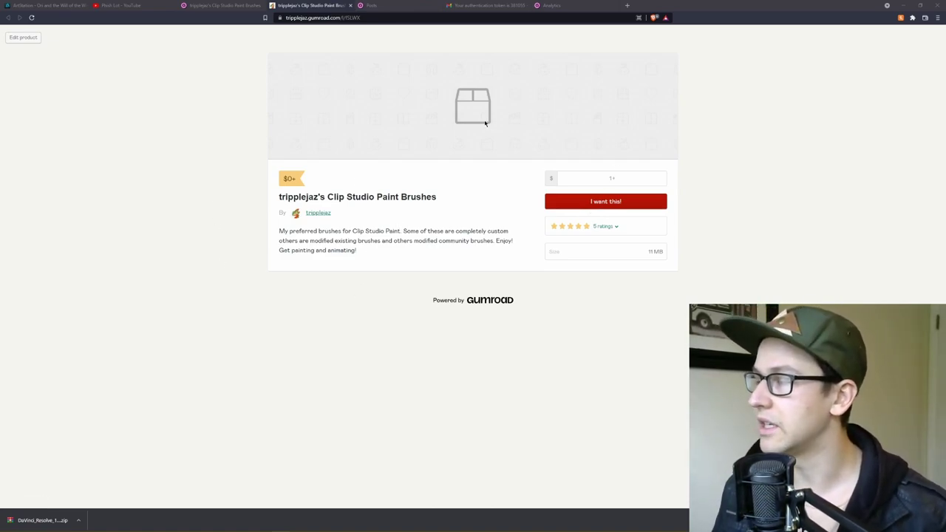
- Set the price of the Clip Studio Paint Brushes product to $0 and request it
{"action": "left_click", "coordinate": [627, 177]}
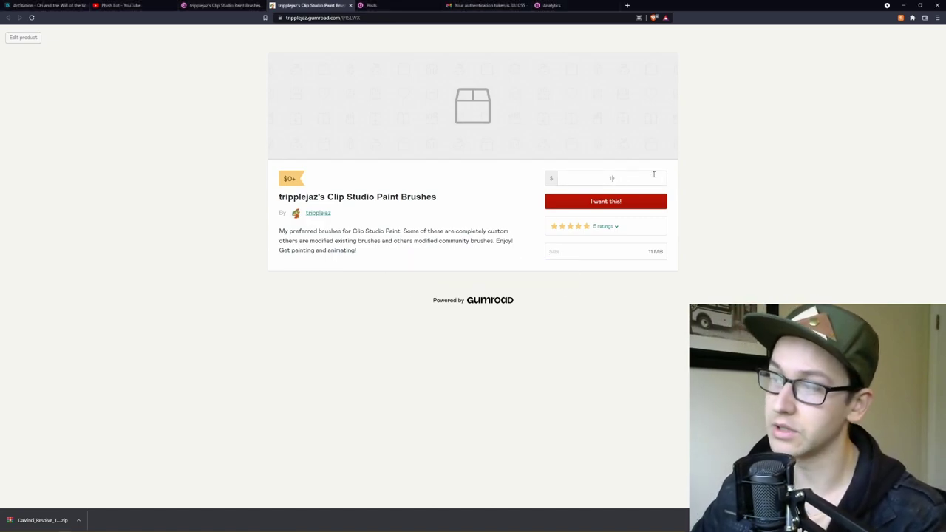
{"action": "type", "text": "0"}
{"action": "left_click", "coordinate": [629, 205]}
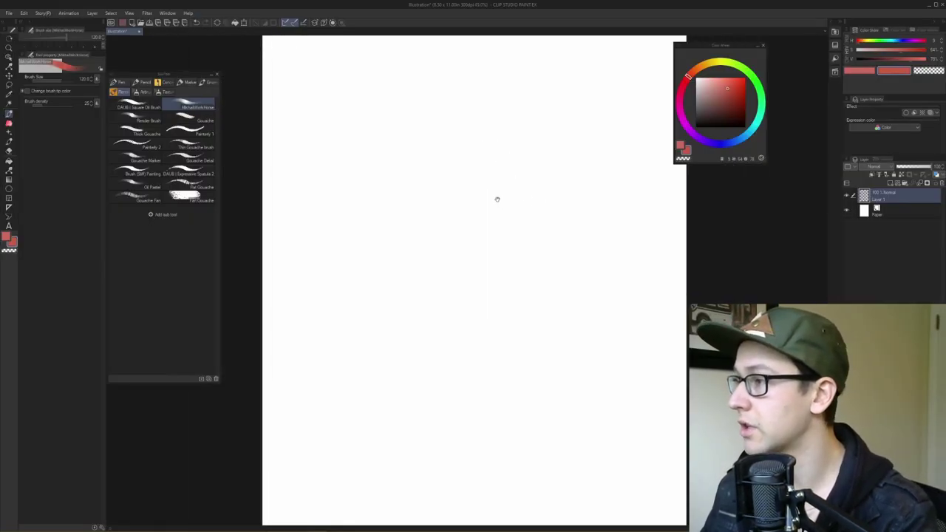
- Extract Clip Studio Paint Brushes.rar from the Downloads folder into its own folder and open the extracted folder
{"action": "scroll", "coordinate": [497, 199], "scroll_direction": "down", "scroll_amount": 3}
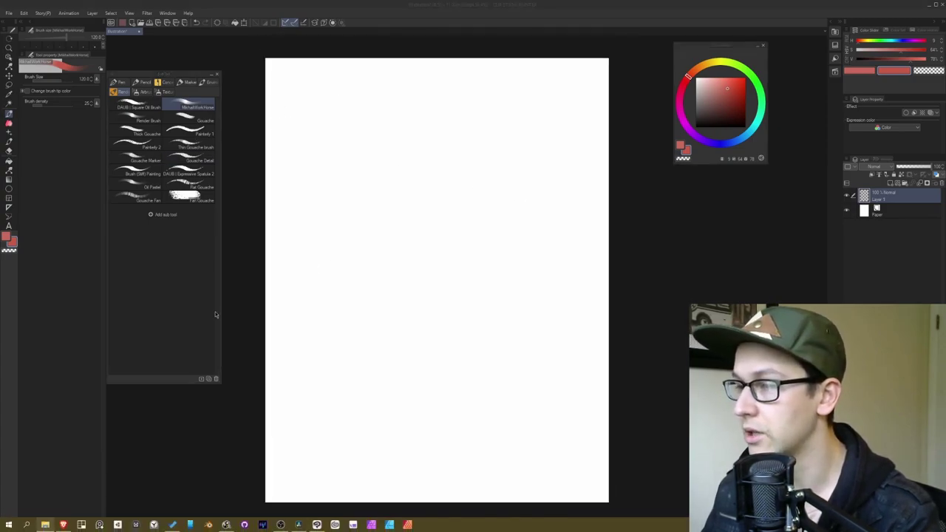
{"action": "left_click_drag", "start_coordinate": [0, 170], "coordinate": [446, 60]}
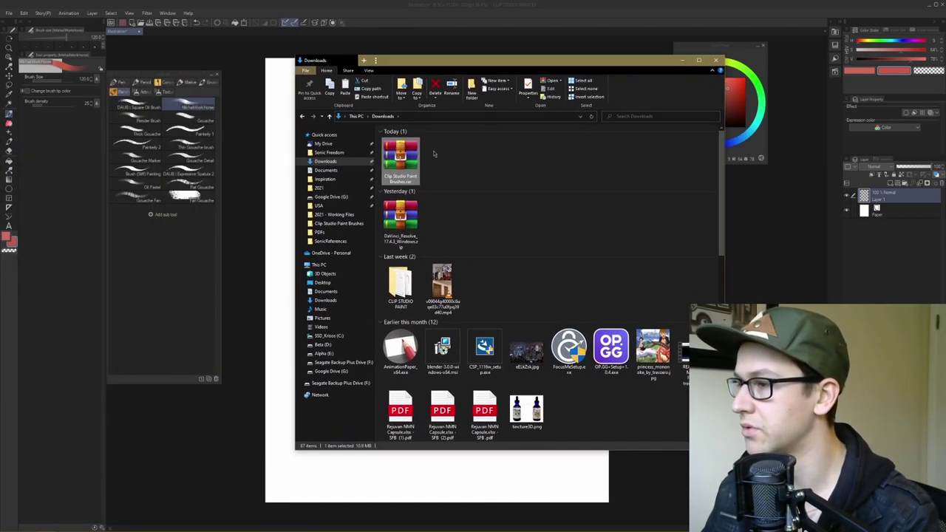
{"action": "right_click", "coordinate": [414, 163]}
{"action": "left_click", "coordinate": [360, 217]}
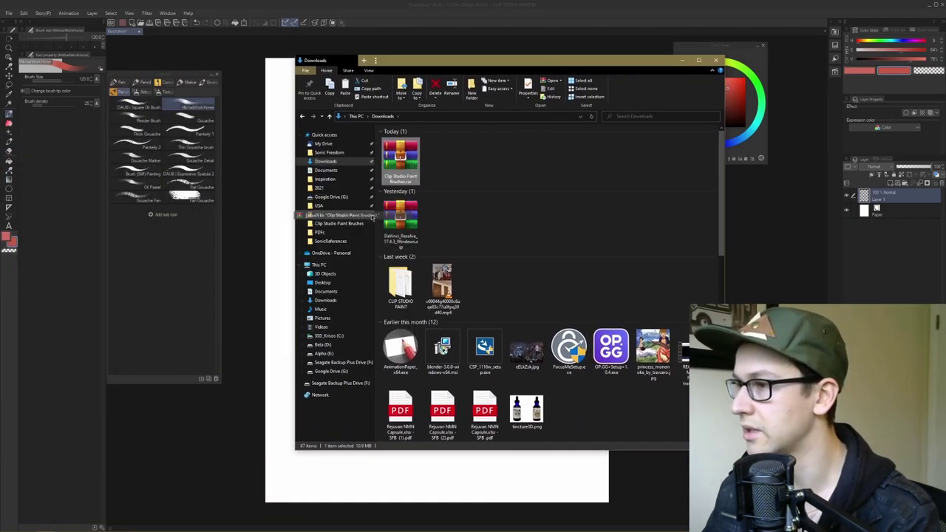
{"action": "double_click", "coordinate": [442, 159]}
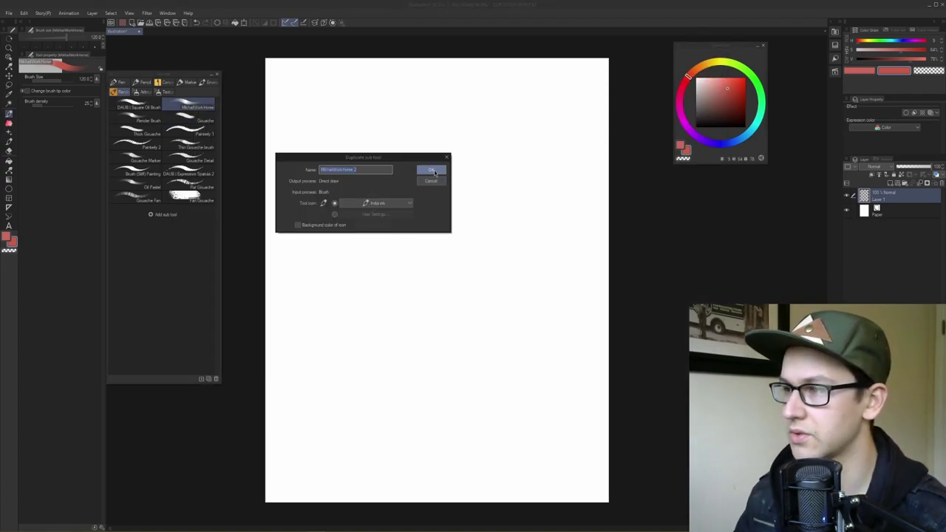
- Duplicate the MikhailWorkHorse brush and move the copy into a new sub tool group of its own
{"action": "left_click", "coordinate": [434, 172]}
{"action": "left_click_drag", "start_coordinate": [134, 213], "coordinate": [184, 97]}
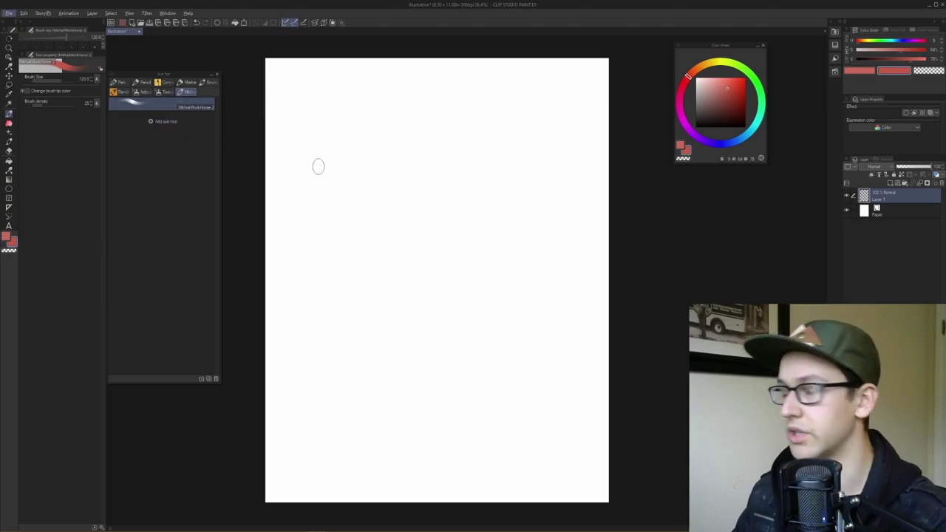
- Switch to File Explorer, select all brush files in the Clip Studio Paint Brushes folder and import them into the new sub tool group
{"action": "key", "text": "alt+Tab"}
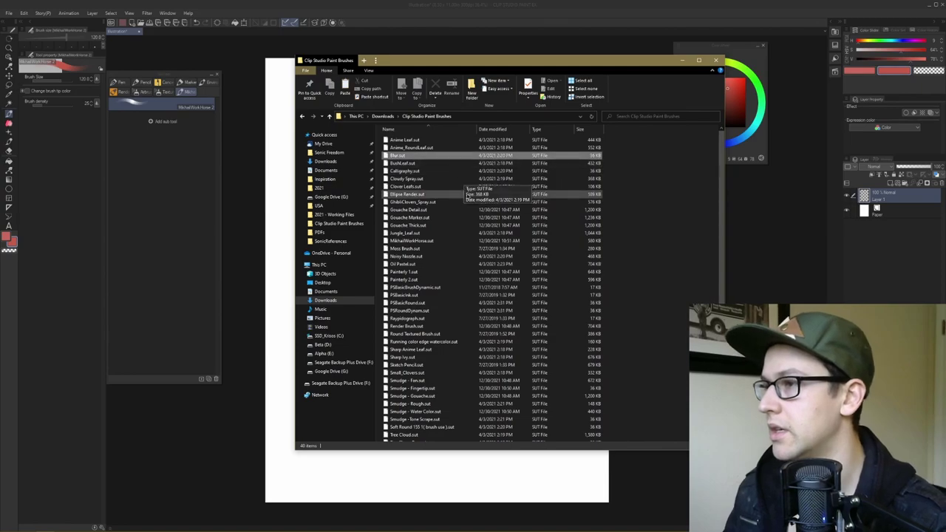
{"action": "key", "text": "ctrl+a"}
{"action": "left_click", "coordinate": [610, 213]}
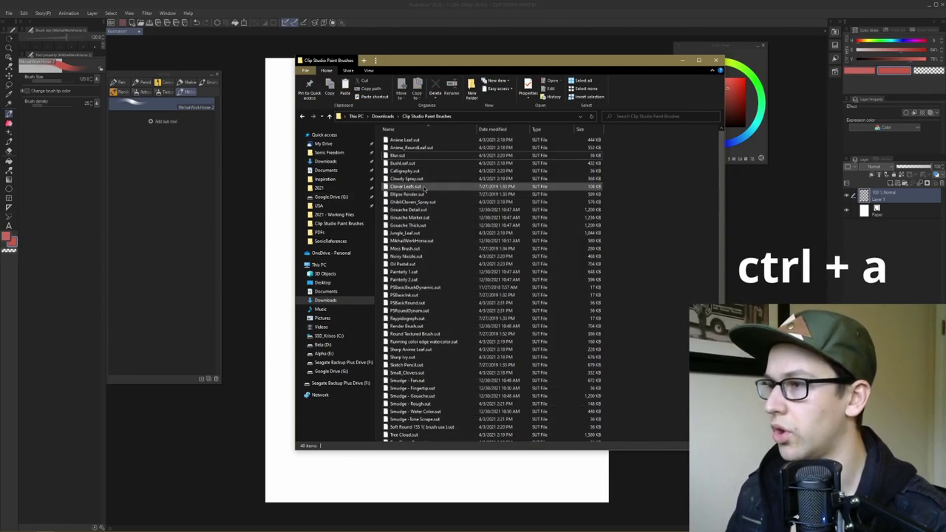
{"action": "left_click", "coordinate": [450, 180]}
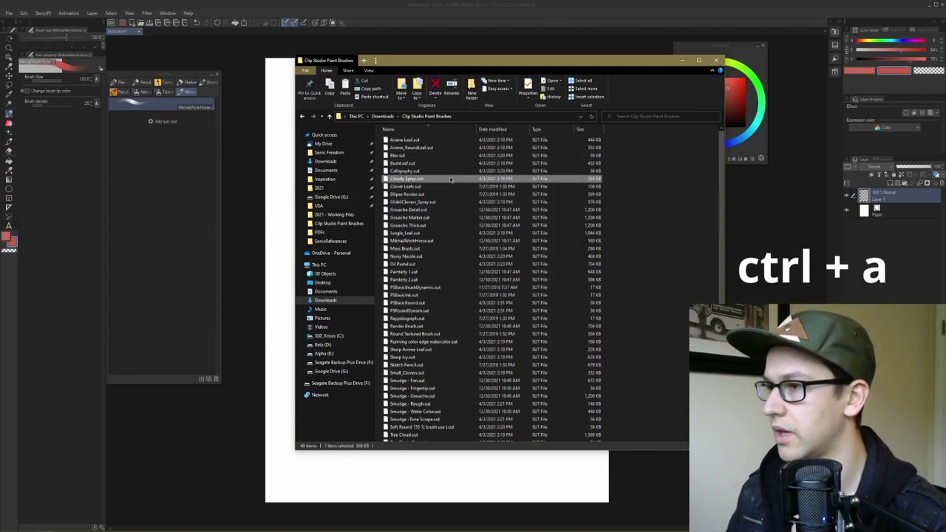
{"action": "key", "text": "ctrl+a"}
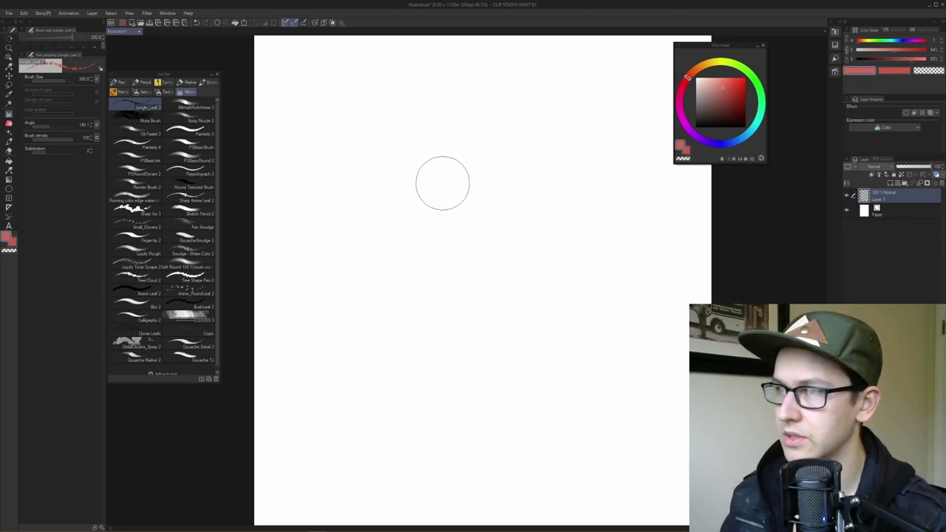
- Paint overlapping leaf clusters with the Jungle_Leaf 2 brush in red, dark green, bright green and yellow-green
{"action": "mouse_move", "coordinate": [433, 175]}
{"action": "left_mouse_down"}
{"action": "mouse_move", "coordinate": [413, 222]}
{"action": "mouse_move", "coordinate": [432, 191]}
{"action": "mouse_move", "coordinate": [442, 191]}
{"action": "mouse_move", "coordinate": [445, 229]}
{"action": "mouse_move", "coordinate": [422, 241]}
{"action": "mouse_move", "coordinate": [437, 190]}
{"action": "mouse_move", "coordinate": [362, 203]}
{"action": "left_mouse_up"}
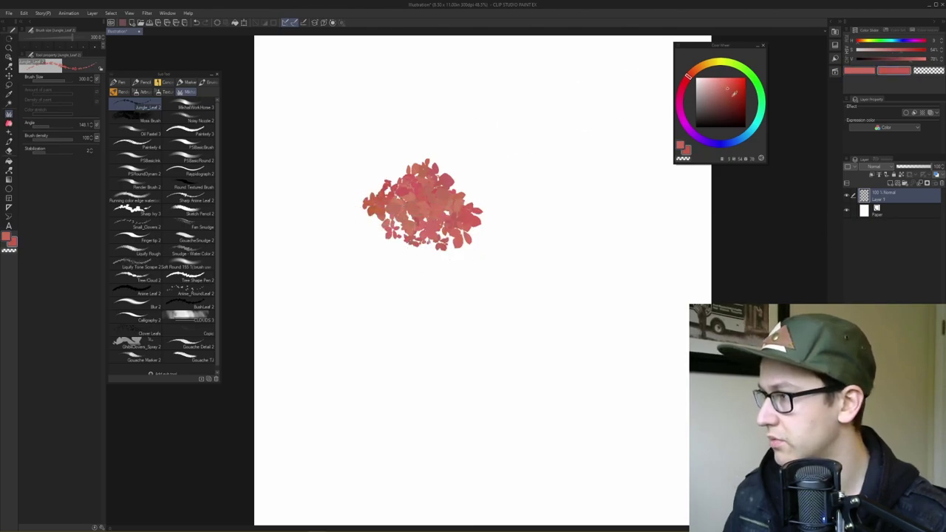
{"action": "left_click", "coordinate": [752, 75]}
{"action": "left_click", "coordinate": [734, 112]}
{"action": "left_click_drag", "start_coordinate": [517, 194], "coordinate": [462, 198]}
{"action": "mouse_move", "coordinate": [477, 174]}
{"action": "left_mouse_down"}
{"action": "mouse_move", "coordinate": [499, 195]}
{"action": "mouse_move", "coordinate": [415, 150]}
{"action": "mouse_move", "coordinate": [443, 177]}
{"action": "left_mouse_up"}
{"action": "left_click", "coordinate": [728, 79]}
{"action": "left_click_drag", "start_coordinate": [455, 147], "coordinate": [397, 161]}
{"action": "left_click", "coordinate": [728, 62]}
{"action": "mouse_move", "coordinate": [460, 164]}
{"action": "left_mouse_down"}
{"action": "mouse_move", "coordinate": [384, 161]}
{"action": "mouse_move", "coordinate": [445, 134]}
{"action": "mouse_move", "coordinate": [475, 138]}
{"action": "left_mouse_up"}
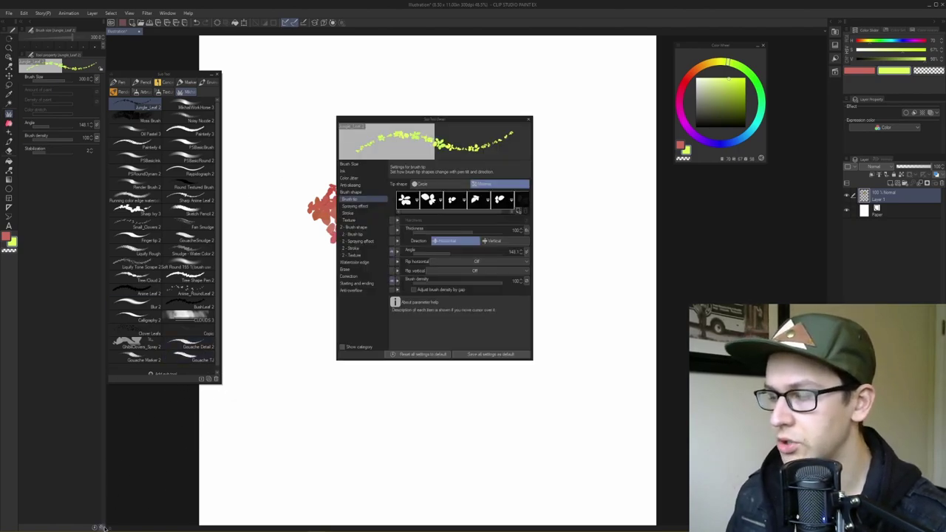
- Open the Sub Tool Detail settings of the Jungle_Leaf 2 brush and examine its brush tip shapes
{"action": "left_click", "coordinate": [102, 527]}
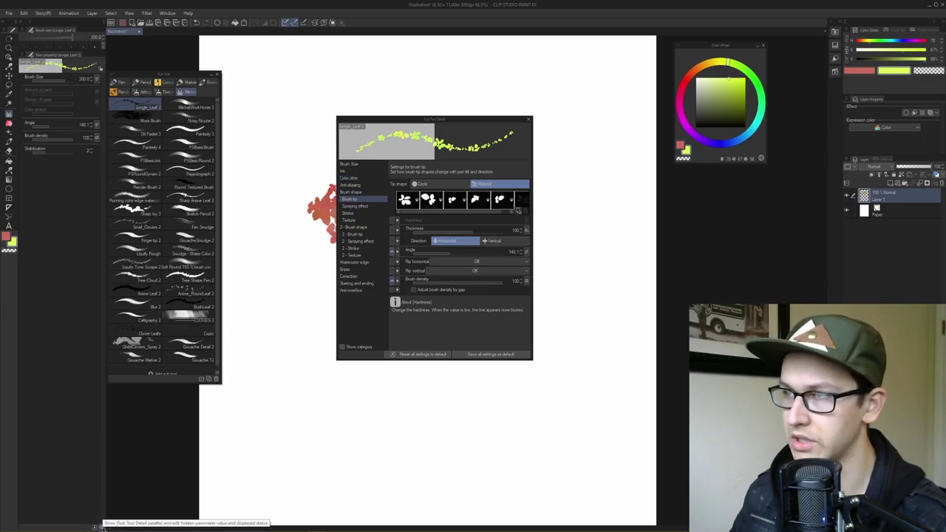
{"action": "left_click", "coordinate": [168, 12]}
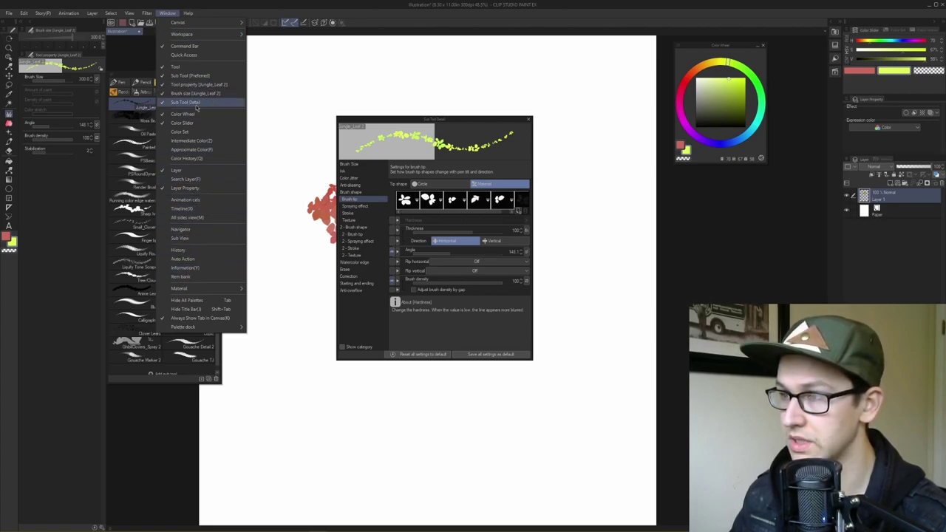
{"action": "left_click", "coordinate": [394, 119]}
{"action": "left_click_drag", "start_coordinate": [395, 118], "coordinate": [361, 94]}
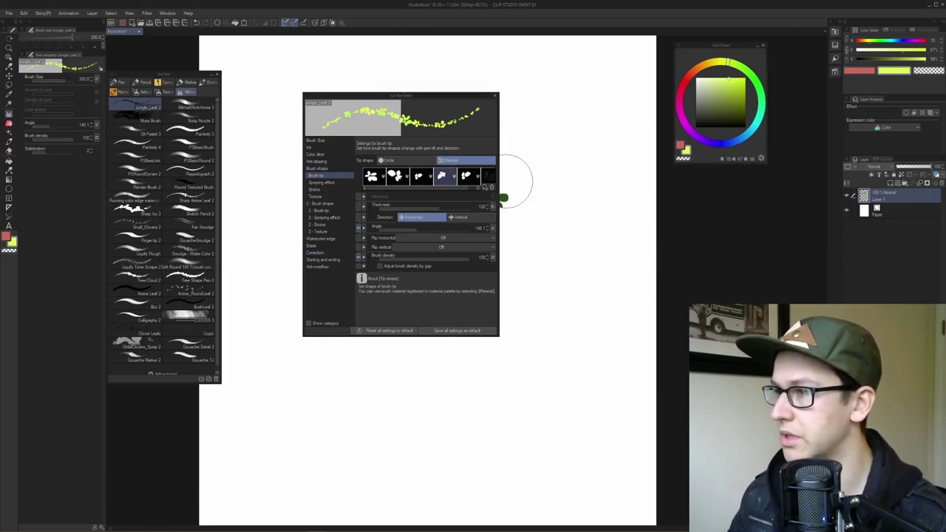
- Turn off Change brush tip color in the brush's color jitter settings and paint test leaves in yellow-green and olive green
{"action": "left_click", "coordinate": [317, 154]}
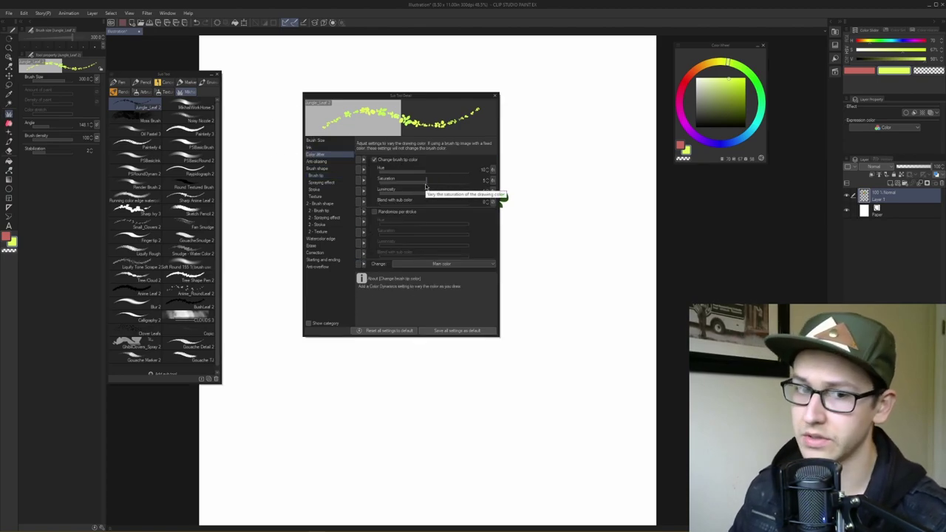
{"action": "left_click", "coordinate": [389, 160]}
{"action": "mouse_move", "coordinate": [569, 121]}
{"action": "left_mouse_down"}
{"action": "mouse_move", "coordinate": [568, 199]}
{"action": "mouse_move", "coordinate": [584, 133]}
{"action": "left_mouse_up"}
{"action": "left_click", "coordinate": [740, 99]}
{"action": "mouse_move", "coordinate": [580, 168]}
{"action": "left_mouse_down"}
{"action": "mouse_move", "coordinate": [541, 218]}
{"action": "mouse_move", "coordinate": [543, 205]}
{"action": "mouse_move", "coordinate": [574, 221]}
{"action": "mouse_move", "coordinate": [602, 295]}
{"action": "mouse_move", "coordinate": [526, 260]}
{"action": "mouse_move", "coordinate": [591, 249]}
{"action": "left_mouse_up"}
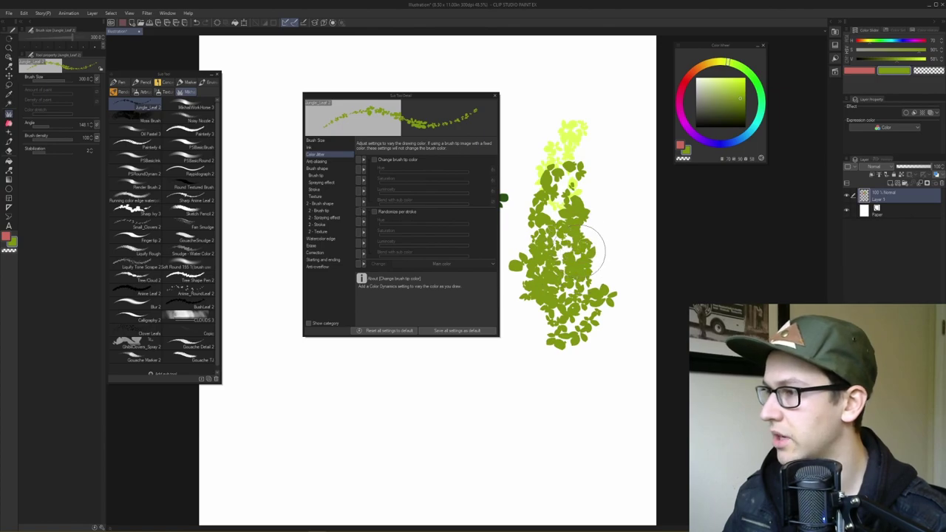
- Turn Change brush tip color back on and paint color-varied green and red leaves around the canvas
{"action": "left_click", "coordinate": [399, 161]}
{"action": "mouse_move", "coordinate": [583, 119]}
{"action": "left_mouse_down"}
{"action": "mouse_move", "coordinate": [556, 104]}
{"action": "mouse_move", "coordinate": [542, 122]}
{"action": "mouse_move", "coordinate": [546, 138]}
{"action": "mouse_move", "coordinate": [575, 159]}
{"action": "mouse_move", "coordinate": [535, 142]}
{"action": "mouse_move", "coordinate": [562, 148]}
{"action": "mouse_move", "coordinate": [541, 119]}
{"action": "mouse_move", "coordinate": [525, 137]}
{"action": "mouse_move", "coordinate": [522, 118]}
{"action": "mouse_move", "coordinate": [588, 135]}
{"action": "mouse_move", "coordinate": [582, 168]}
{"action": "mouse_move", "coordinate": [558, 132]}
{"action": "mouse_move", "coordinate": [593, 126]}
{"action": "mouse_move", "coordinate": [590, 117]}
{"action": "mouse_move", "coordinate": [551, 108]}
{"action": "left_mouse_up"}
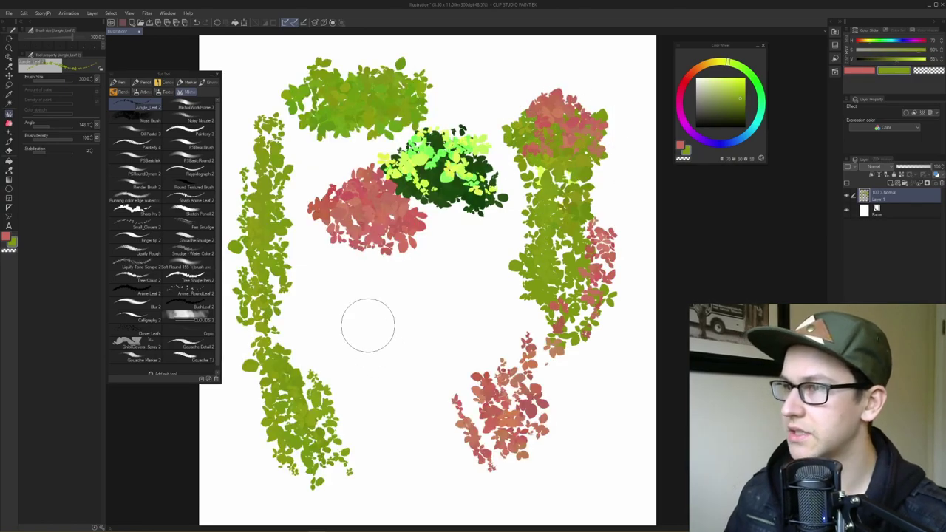
- Switch to the MikhailWorkHorse 3 brush and clear all the painted leaves and the test stroke from the layer
{"action": "left_click", "coordinate": [191, 109]}
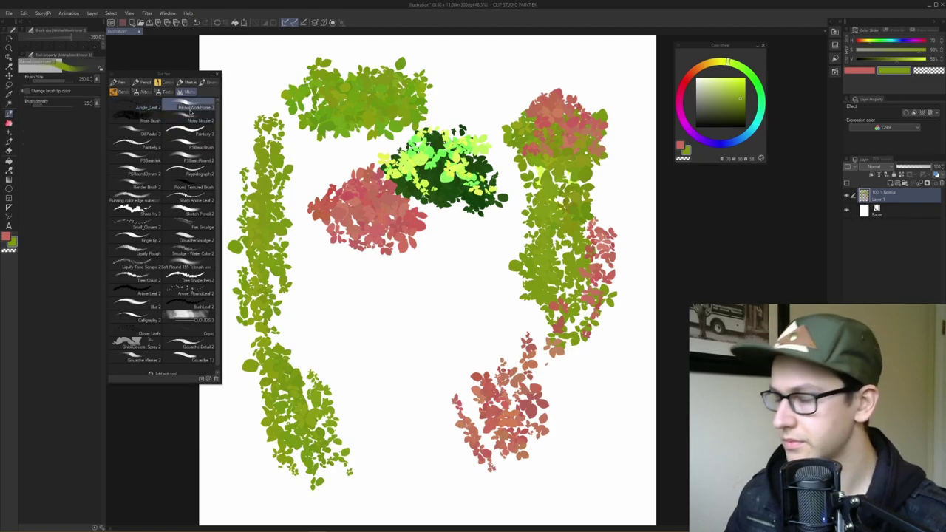
{"action": "key", "text": "Delete"}
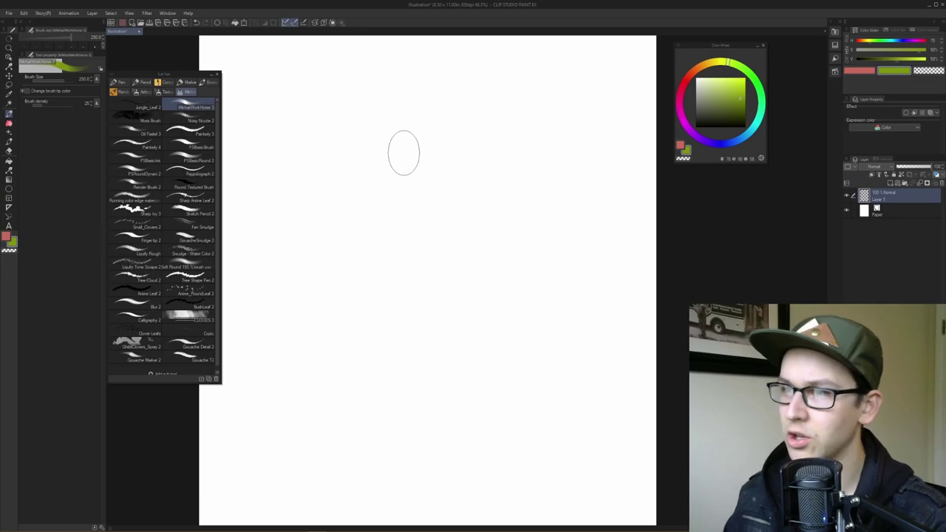
{"action": "mouse_move", "coordinate": [345, 111]}
{"action": "left_mouse_down"}
{"action": "mouse_move", "coordinate": [422, 133]}
{"action": "mouse_move", "coordinate": [424, 163]}
{"action": "mouse_move", "coordinate": [412, 174]}
{"action": "mouse_move", "coordinate": [430, 162]}
{"action": "mouse_move", "coordinate": [400, 193]}
{"action": "left_mouse_up"}
{"action": "key", "text": "ctrl+z"}
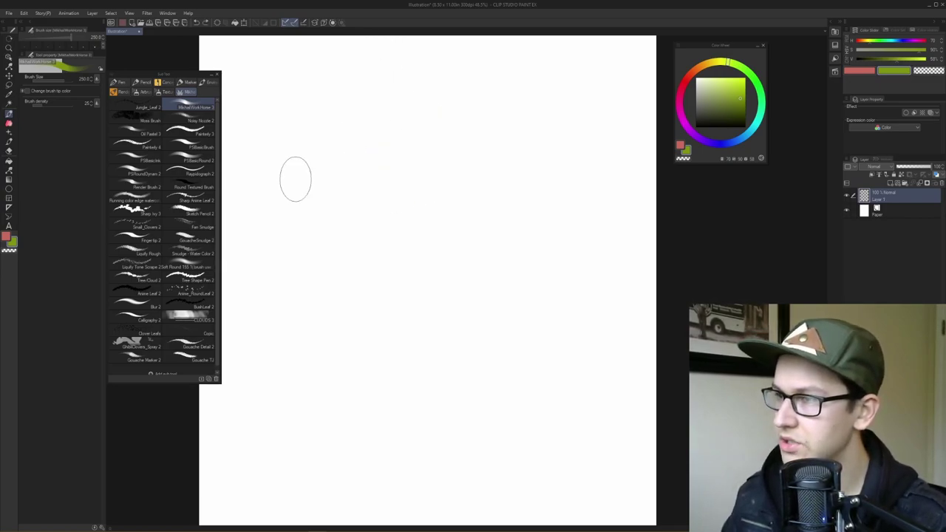
- Switch to the browser and examine the painting style of the Ori and the Will of the Wisps environment artworks on ArtStation
{"action": "key", "text": "alt+Tab"}
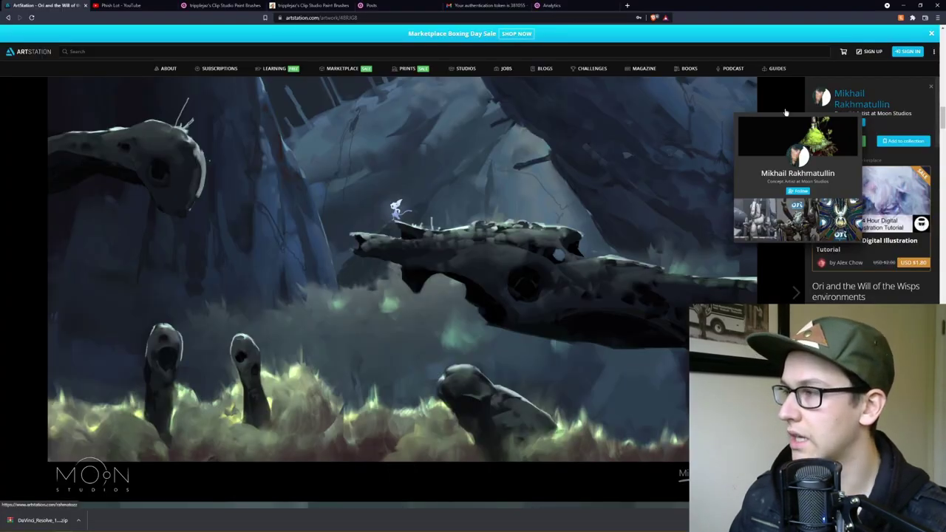
{"action": "scroll", "coordinate": [312, 265], "scroll_direction": "down", "scroll_amount": 1}
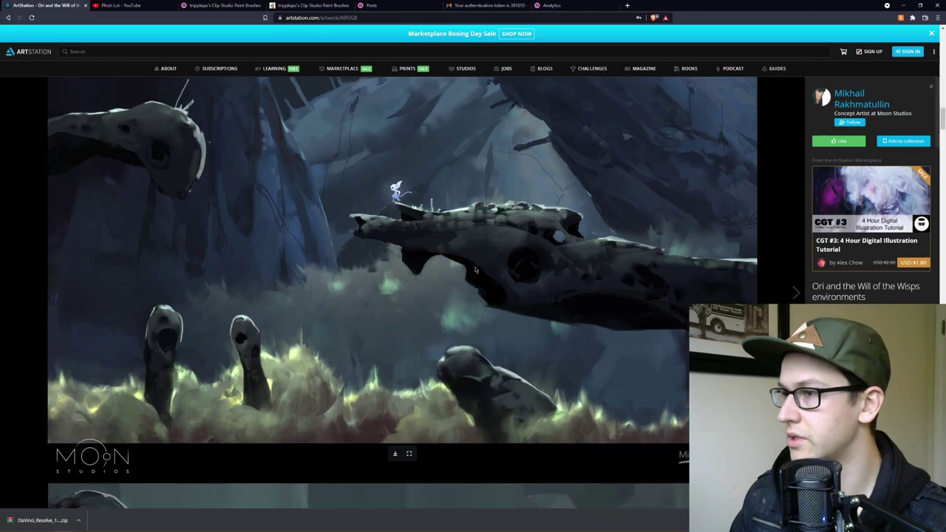
{"action": "scroll", "coordinate": [295, 281], "scroll_direction": "down", "scroll_amount": 1}
{"action": "scroll", "coordinate": [192, 313], "scroll_direction": "up", "scroll_amount": 1}
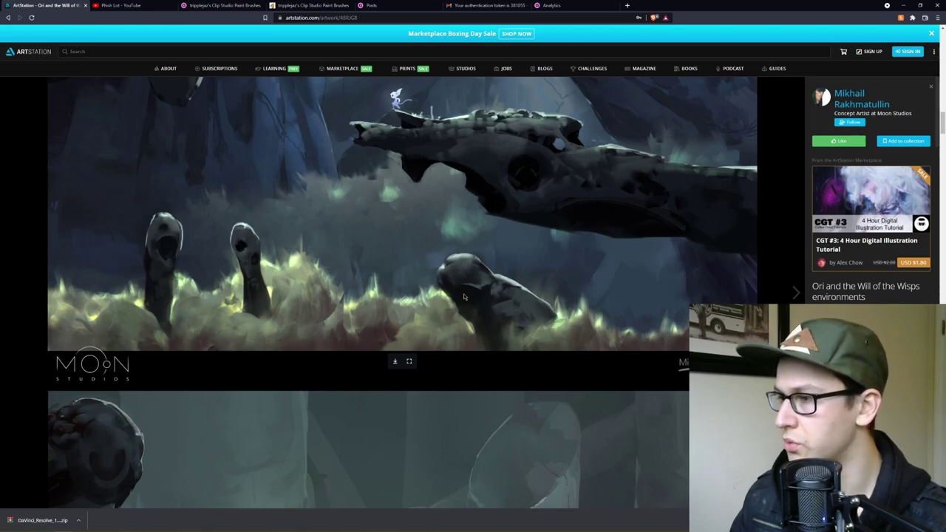
{"action": "scroll", "coordinate": [557, 320], "scroll_direction": "down", "scroll_amount": 5}
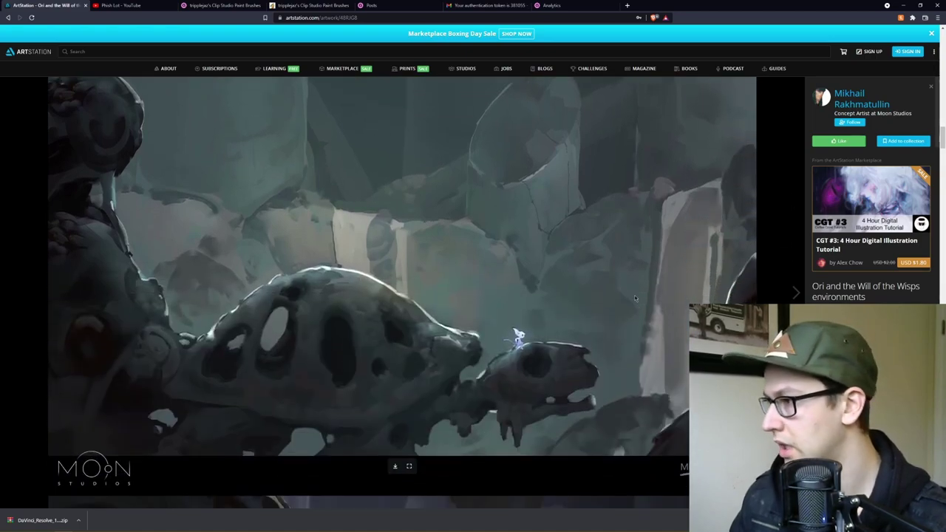
{"action": "scroll", "coordinate": [256, 256], "scroll_direction": "down", "scroll_amount": 5}
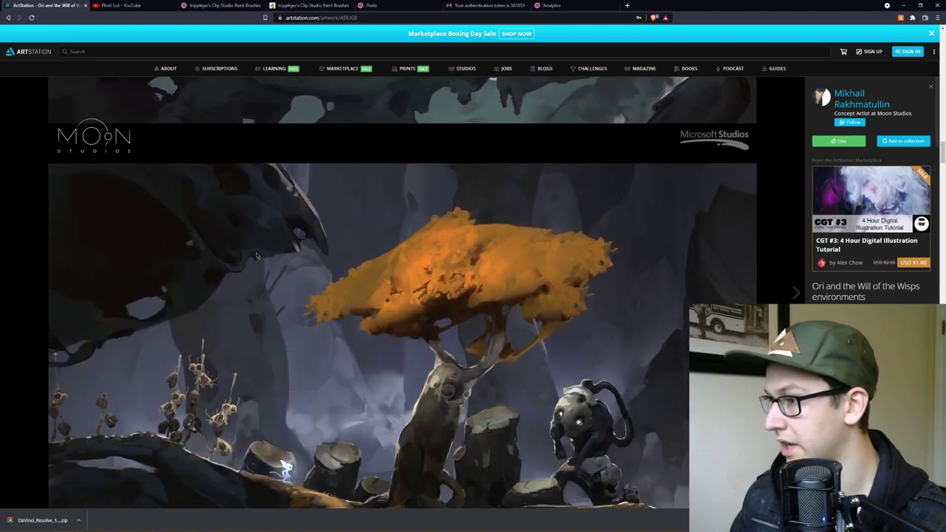
{"action": "scroll", "coordinate": [612, 310], "scroll_direction": "down", "scroll_amount": 2}
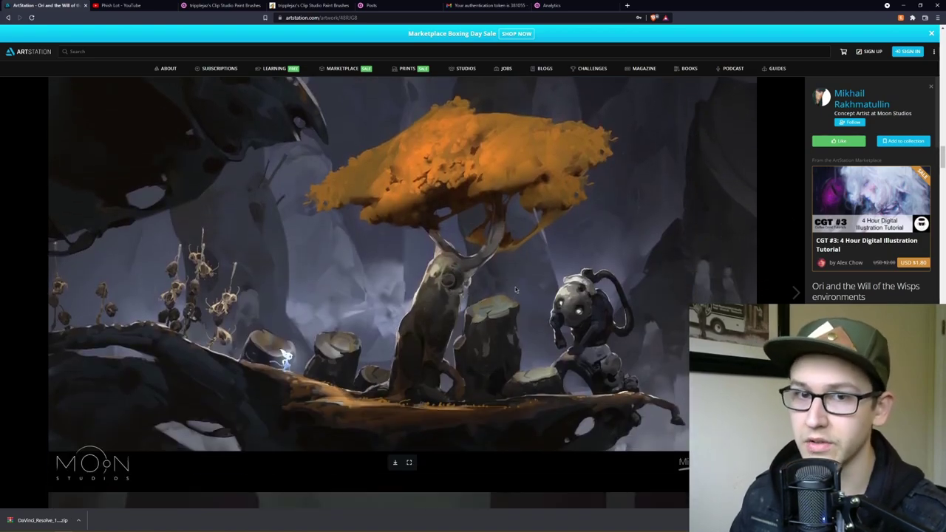
{"action": "scroll", "coordinate": [632, 325], "scroll_direction": "down", "scroll_amount": 1}
{"action": "scroll", "coordinate": [640, 366], "scroll_direction": "up", "scroll_amount": 1}
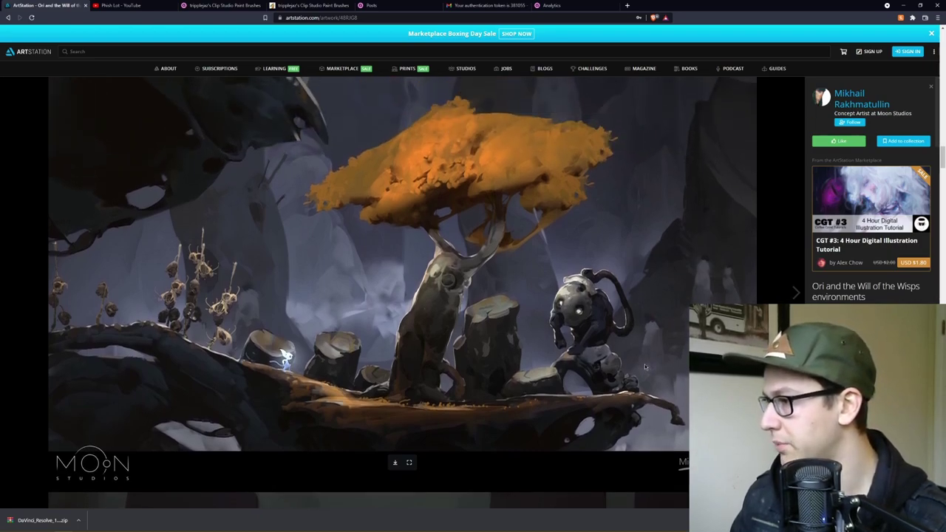
{"action": "scroll", "coordinate": [655, 352], "scroll_direction": "down", "scroll_amount": 6}
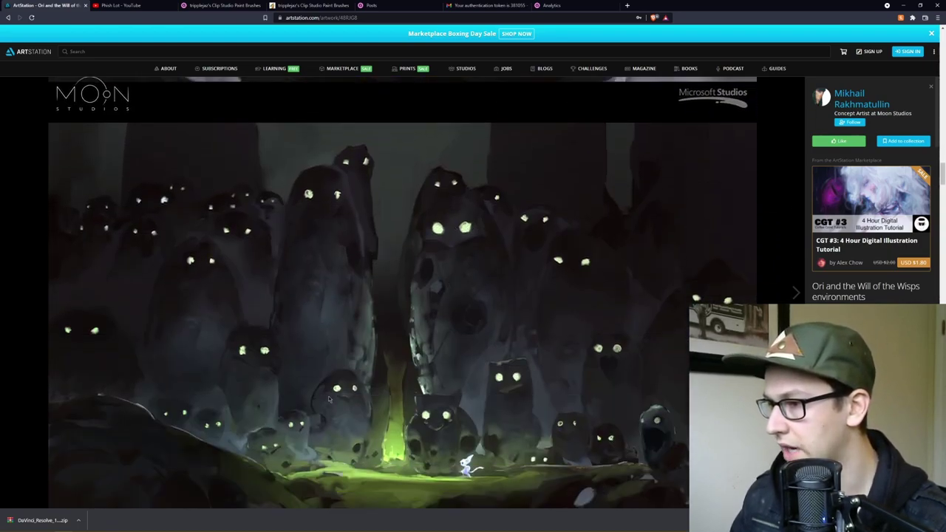
{"action": "scroll", "coordinate": [342, 341], "scroll_direction": "down", "scroll_amount": 4}
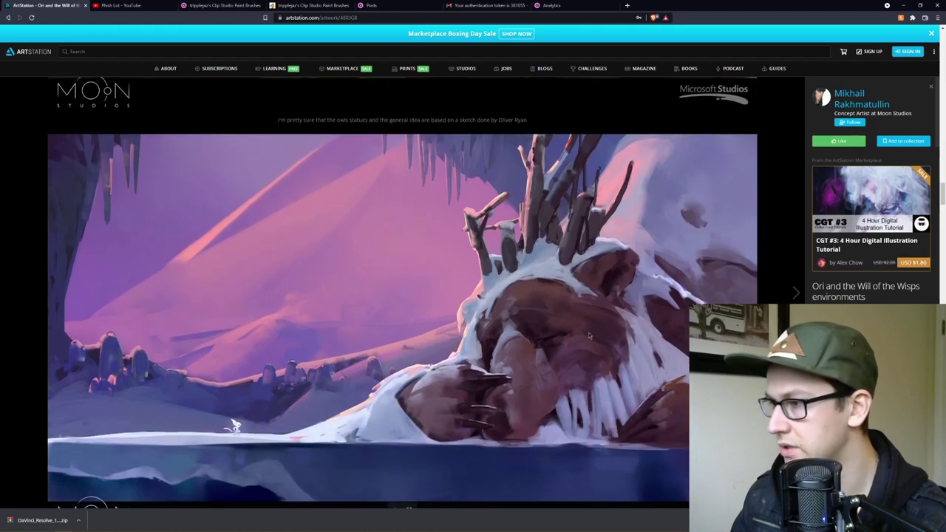
{"action": "scroll", "coordinate": [547, 332], "scroll_direction": "down", "scroll_amount": 1}
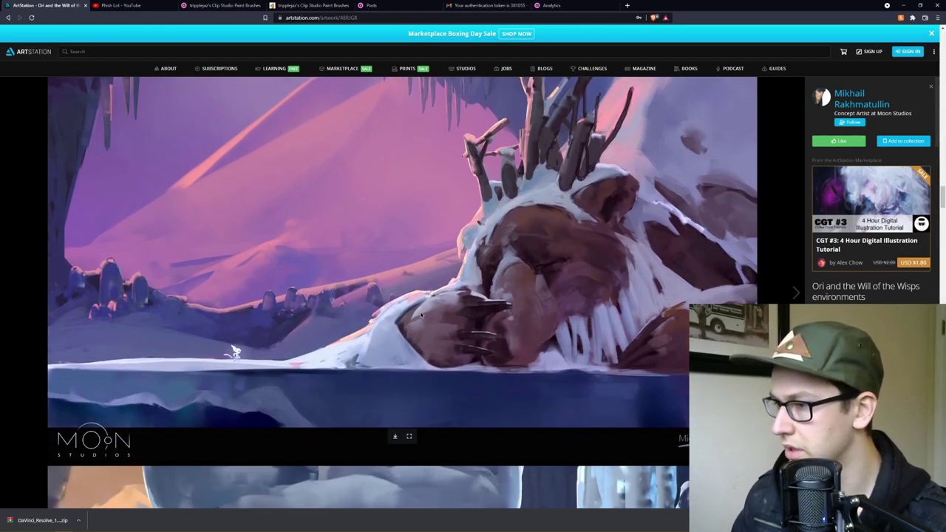
{"action": "scroll", "coordinate": [389, 328], "scroll_direction": "down", "scroll_amount": 10}
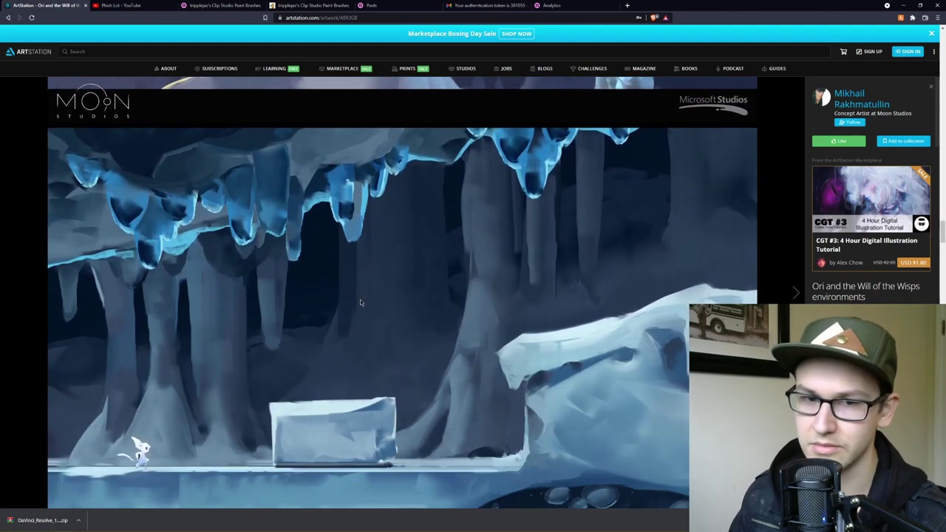
{"action": "scroll", "coordinate": [370, 299], "scroll_direction": "down", "scroll_amount": 3}
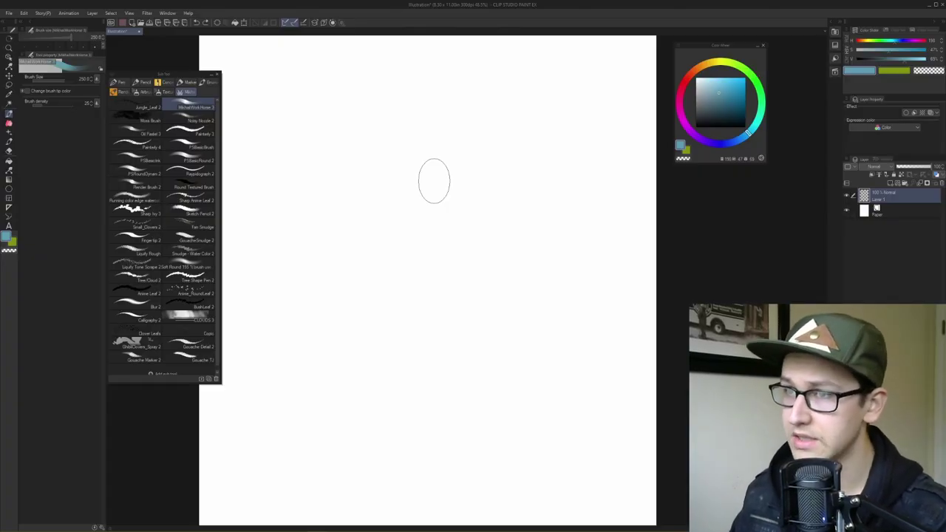
- Return to Clip Studio Paint and paint a long vertical blue stroke down the canvas with the MikhailWorkHorse 3 brush
{"action": "left_click_drag", "start_coordinate": [382, 169], "coordinate": [373, 434]}
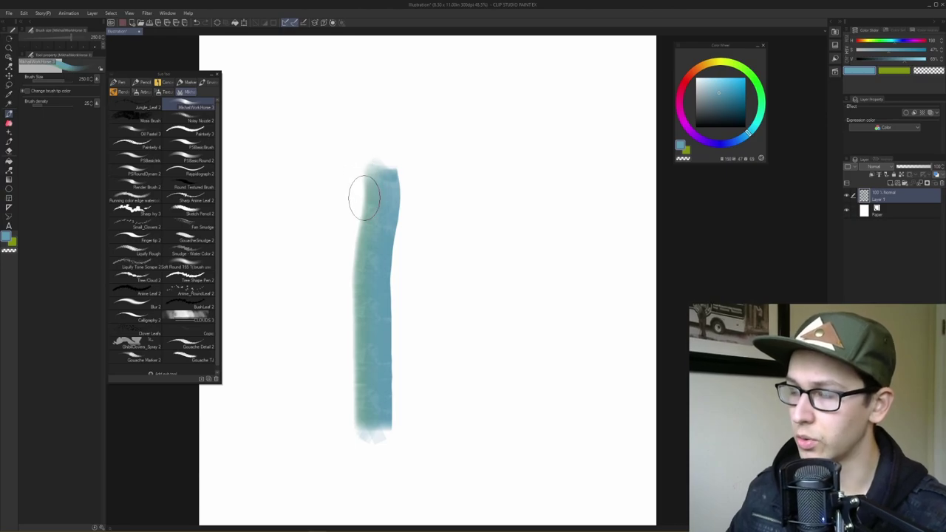
- Paint broad overlapping blue strokes over and beside the vertical stroke with the MikhailWorkHorse 3 brush
{"action": "key", "text": "x"}
{"action": "key", "text": "x"}
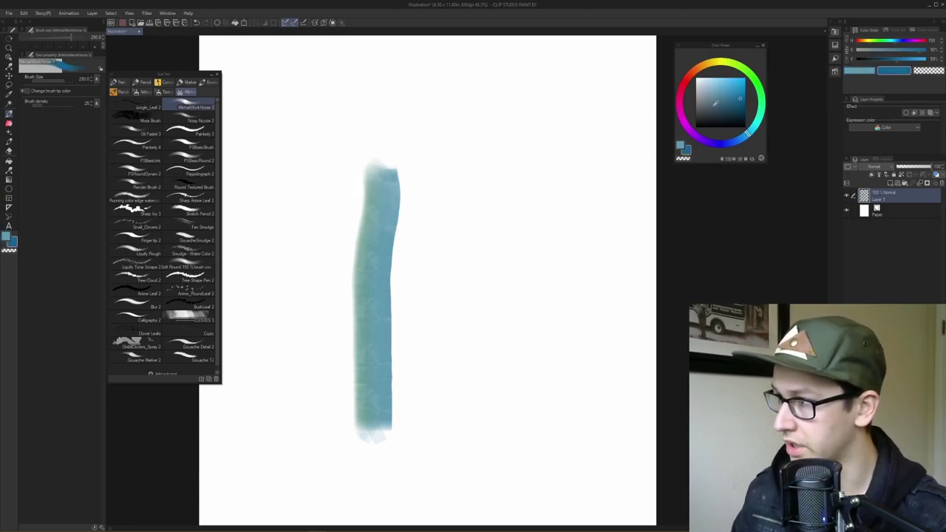
{"action": "mouse_move", "coordinate": [347, 144]}
{"action": "left_mouse_down"}
{"action": "mouse_move", "coordinate": [360, 152]}
{"action": "mouse_move", "coordinate": [376, 443]}
{"action": "mouse_move", "coordinate": [380, 140]}
{"action": "mouse_move", "coordinate": [401, 330]}
{"action": "mouse_move", "coordinate": [440, 369]}
{"action": "mouse_move", "coordinate": [460, 338]}
{"action": "mouse_move", "coordinate": [506, 340]}
{"action": "mouse_move", "coordinate": [535, 278]}
{"action": "mouse_move", "coordinate": [443, 414]}
{"action": "mouse_move", "coordinate": [429, 412]}
{"action": "mouse_move", "coordinate": [448, 433]}
{"action": "mouse_move", "coordinate": [437, 311]}
{"action": "mouse_move", "coordinate": [394, 228]}
{"action": "mouse_move", "coordinate": [392, 337]}
{"action": "left_mouse_up"}
{"action": "key", "text": "ctrl+z"}
{"action": "mouse_move", "coordinate": [395, 224]}
{"action": "left_mouse_down"}
{"action": "mouse_move", "coordinate": [395, 280]}
{"action": "mouse_move", "coordinate": [423, 245]}
{"action": "mouse_move", "coordinate": [437, 355]}
{"action": "mouse_move", "coordinate": [382, 340]}
{"action": "mouse_move", "coordinate": [371, 423]}
{"action": "mouse_move", "coordinate": [399, 405]}
{"action": "mouse_move", "coordinate": [411, 339]}
{"action": "mouse_move", "coordinate": [430, 309]}
{"action": "left_mouse_up"}
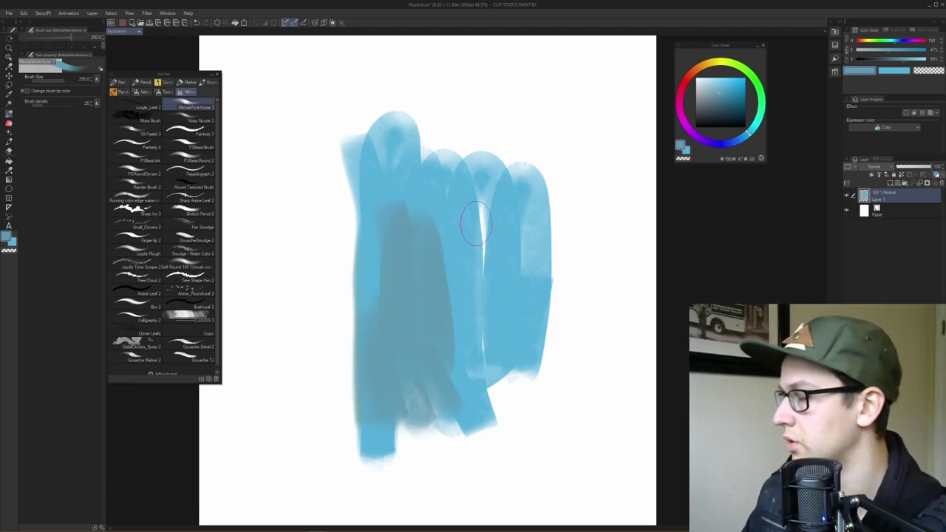
- Clear the layer and paint a pale blue block with dark navy patches near the canvas center
{"action": "key", "text": "Delete"}
{"action": "mouse_move", "coordinate": [478, 226]}
{"action": "left_mouse_down"}
{"action": "mouse_move", "coordinate": [519, 258]}
{"action": "mouse_move", "coordinate": [489, 225]}
{"action": "mouse_move", "coordinate": [477, 230]}
{"action": "mouse_move", "coordinate": [500, 235]}
{"action": "left_mouse_up"}
{"action": "key", "text": "Delete"}
{"action": "mouse_move", "coordinate": [421, 263]}
{"action": "left_mouse_down"}
{"action": "mouse_move", "coordinate": [475, 291]}
{"action": "mouse_move", "coordinate": [459, 245]}
{"action": "mouse_move", "coordinate": [553, 313]}
{"action": "left_mouse_up"}
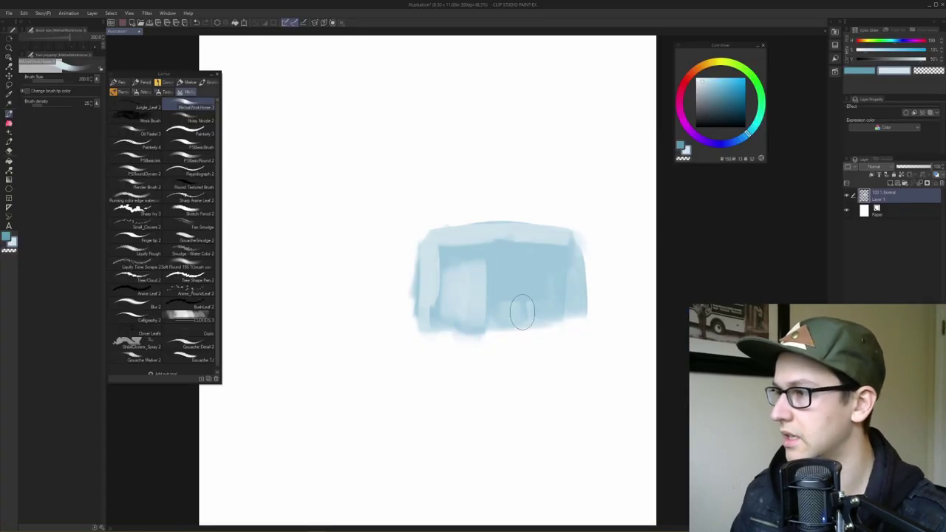
{"action": "mouse_move", "coordinate": [517, 312]}
{"action": "left_mouse_down"}
{"action": "mouse_move", "coordinate": [562, 307]}
{"action": "mouse_move", "coordinate": [538, 285]}
{"action": "left_mouse_up"}
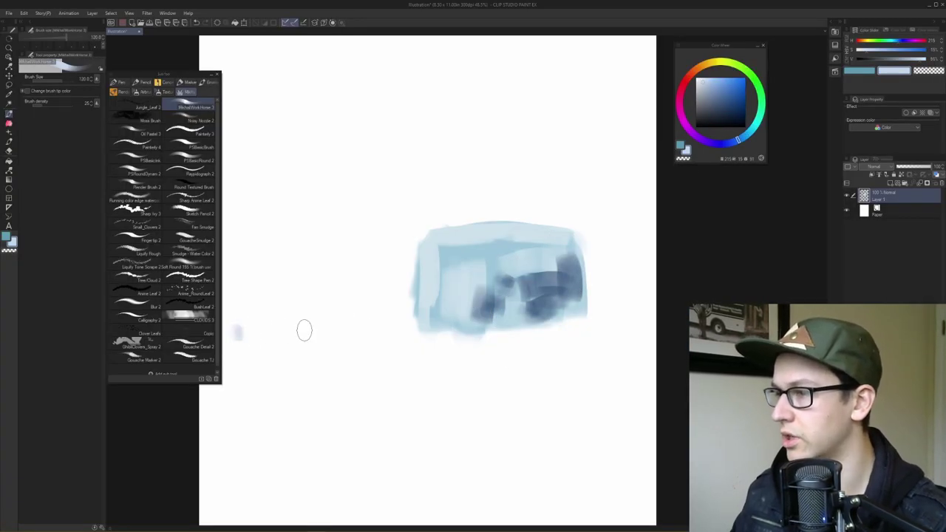
- Paint a straight pale blue band beneath the block and add short upward strokes along it
{"action": "left_click", "coordinate": [627, 330], "text": "shift"}
{"action": "mouse_move", "coordinate": [566, 332]}
{"action": "left_mouse_down"}
{"action": "mouse_move", "coordinate": [604, 283]}
{"action": "mouse_move", "coordinate": [631, 322]}
{"action": "mouse_move", "coordinate": [636, 265]}
{"action": "left_mouse_up"}
{"action": "mouse_move", "coordinate": [564, 306]}
{"action": "left_mouse_down"}
{"action": "mouse_move", "coordinate": [567, 276]}
{"action": "mouse_move", "coordinate": [570, 312]}
{"action": "left_mouse_up"}
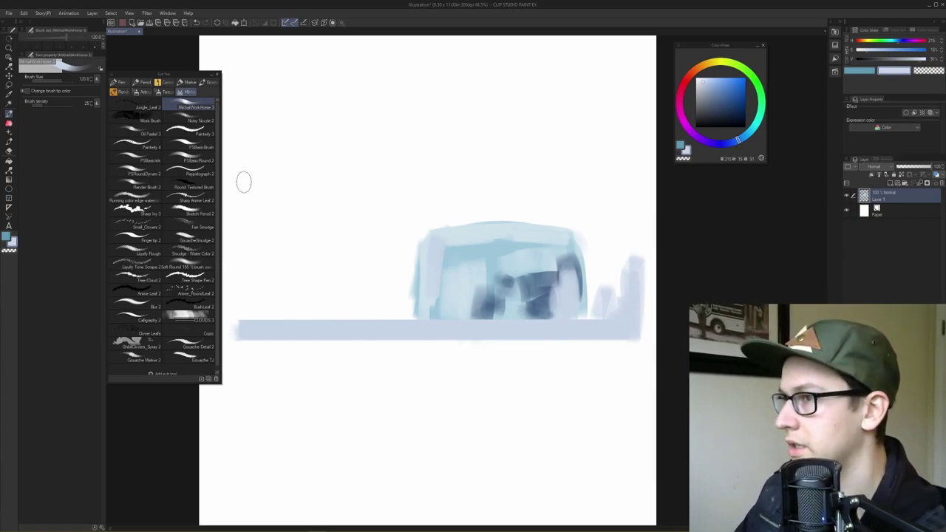
- Clear the layer and paint a dense dark green foliage patch with the Moss Brush
{"action": "key", "text": "Delete"}
{"action": "left_click", "coordinate": [141, 118]}
{"action": "left_click_drag", "start_coordinate": [737, 141], "coordinate": [760, 93]}
{"action": "mouse_move", "coordinate": [404, 213]}
{"action": "left_mouse_down"}
{"action": "mouse_move", "coordinate": [416, 185]}
{"action": "mouse_move", "coordinate": [379, 236]}
{"action": "mouse_move", "coordinate": [358, 229]}
{"action": "mouse_move", "coordinate": [363, 194]}
{"action": "mouse_move", "coordinate": [360, 229]}
{"action": "mouse_move", "coordinate": [335, 195]}
{"action": "mouse_move", "coordinate": [360, 199]}
{"action": "mouse_move", "coordinate": [350, 185]}
{"action": "mouse_move", "coordinate": [333, 190]}
{"action": "mouse_move", "coordinate": [341, 182]}
{"action": "mouse_move", "coordinate": [324, 198]}
{"action": "mouse_move", "coordinate": [331, 189]}
{"action": "mouse_move", "coordinate": [319, 233]}
{"action": "mouse_move", "coordinate": [312, 206]}
{"action": "mouse_move", "coordinate": [311, 247]}
{"action": "mouse_move", "coordinate": [374, 250]}
{"action": "mouse_move", "coordinate": [421, 216]}
{"action": "mouse_move", "coordinate": [373, 181]}
{"action": "mouse_move", "coordinate": [432, 193]}
{"action": "mouse_move", "coordinate": [435, 229]}
{"action": "mouse_move", "coordinate": [429, 173]}
{"action": "mouse_move", "coordinate": [459, 196]}
{"action": "mouse_move", "coordinate": [422, 176]}
{"action": "mouse_move", "coordinate": [454, 222]}
{"action": "left_mouse_up"}
- Choose a lighter yellow-green and paint leafy highlights over the dark green foliage patch
{"action": "left_click", "coordinate": [732, 110]}
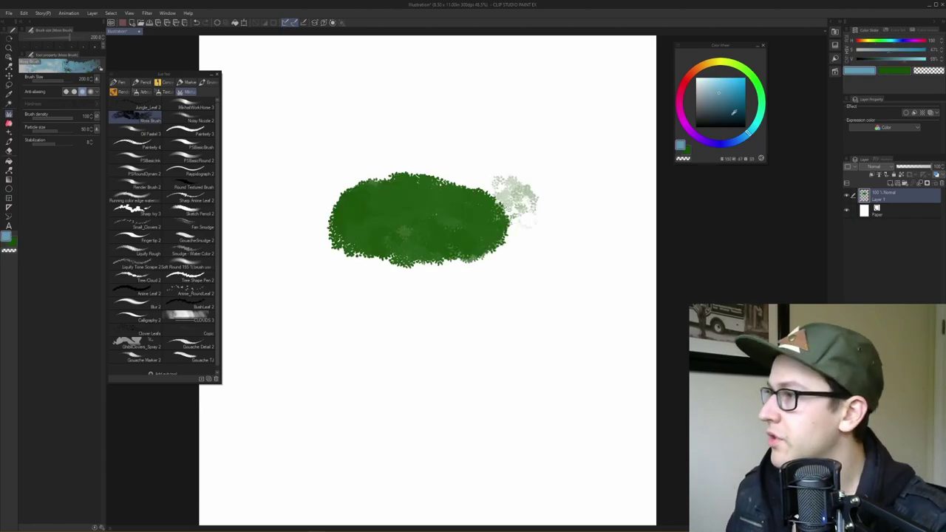
{"action": "left_click", "coordinate": [746, 71]}
{"action": "left_click", "coordinate": [721, 77]}
{"action": "left_click", "coordinate": [728, 90]}
{"action": "mouse_move", "coordinate": [432, 201]}
{"action": "left_mouse_down"}
{"action": "mouse_move", "coordinate": [373, 224]}
{"action": "mouse_move", "coordinate": [449, 212]}
{"action": "mouse_move", "coordinate": [398, 174]}
{"action": "mouse_move", "coordinate": [455, 199]}
{"action": "left_mouse_up"}
- Clear the foliage, switch to the Noisy Nozzle 2 brush and spray a dark green test stroke
{"action": "left_click", "coordinate": [723, 62]}
{"action": "left_click", "coordinate": [739, 79]}
{"action": "left_click", "coordinate": [188, 119]}
{"action": "key", "text": "Delete"}
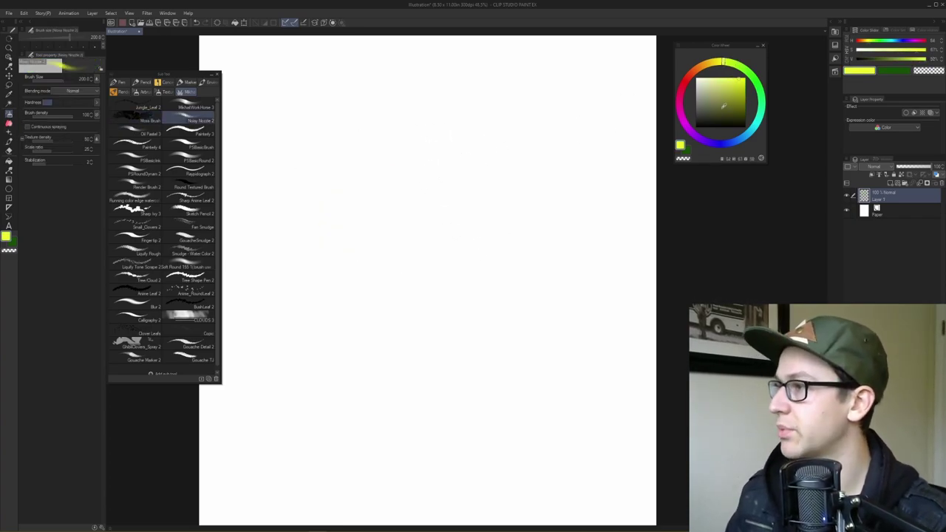
{"action": "key", "text": "x"}
{"action": "left_click", "coordinate": [728, 99]}
{"action": "mouse_move", "coordinate": [416, 194]}
{"action": "left_mouse_down"}
{"action": "mouse_move", "coordinate": [379, 253]}
{"action": "mouse_move", "coordinate": [441, 313]}
{"action": "mouse_move", "coordinate": [455, 253]}
{"action": "mouse_move", "coordinate": [432, 153]}
{"action": "mouse_move", "coordinate": [419, 247]}
{"action": "mouse_move", "coordinate": [433, 199]}
{"action": "mouse_move", "coordinate": [456, 247]}
{"action": "mouse_move", "coordinate": [448, 317]}
{"action": "mouse_move", "coordinate": [459, 286]}
{"action": "mouse_move", "coordinate": [430, 224]}
{"action": "mouse_move", "coordinate": [467, 233]}
{"action": "mouse_move", "coordinate": [432, 229]}
{"action": "left_mouse_up"}
- Build up a large, grainy teal cloud with overlapping light and dark Noisy Nozzle 2 strokes at brush size 300
{"action": "key", "text": "ctrl+space"}
{"action": "left_click_drag", "start_coordinate": [629, 288], "coordinate": [621, 230]}
{"action": "key", "text": "space"}
{"action": "left_click_drag", "start_coordinate": [530, 192], "coordinate": [466, 260]}
{"action": "left_click_drag", "start_coordinate": [484, 214], "coordinate": [512, 258]}
{"action": "mouse_move", "coordinate": [418, 177]}
{"action": "left_mouse_down"}
{"action": "mouse_move", "coordinate": [391, 207]}
{"action": "mouse_move", "coordinate": [409, 234]}
{"action": "mouse_move", "coordinate": [499, 267]}
{"action": "mouse_move", "coordinate": [448, 238]}
{"action": "left_mouse_up"}
{"action": "key", "text": "space"}
{"action": "key", "text": "ctrl+space"}
{"action": "left_click_drag", "start_coordinate": [408, 201], "coordinate": [375, 255]}
{"action": "mouse_move", "coordinate": [407, 255]}
{"action": "left_mouse_down"}
{"action": "mouse_move", "coordinate": [412, 313]}
{"action": "mouse_move", "coordinate": [434, 325]}
{"action": "left_mouse_up"}
{"action": "key", "text": "space"}
{"action": "left_click_drag", "start_coordinate": [462, 270], "coordinate": [470, 261]}
{"action": "key", "text": "ctrl+space"}
{"action": "mouse_move", "coordinate": [411, 231]}
{"action": "left_mouse_down"}
{"action": "mouse_move", "coordinate": [447, 230]}
{"action": "mouse_move", "coordinate": [419, 233]}
{"action": "mouse_move", "coordinate": [412, 200]}
{"action": "left_mouse_up"}
{"action": "left_click", "coordinate": [729, 111]}
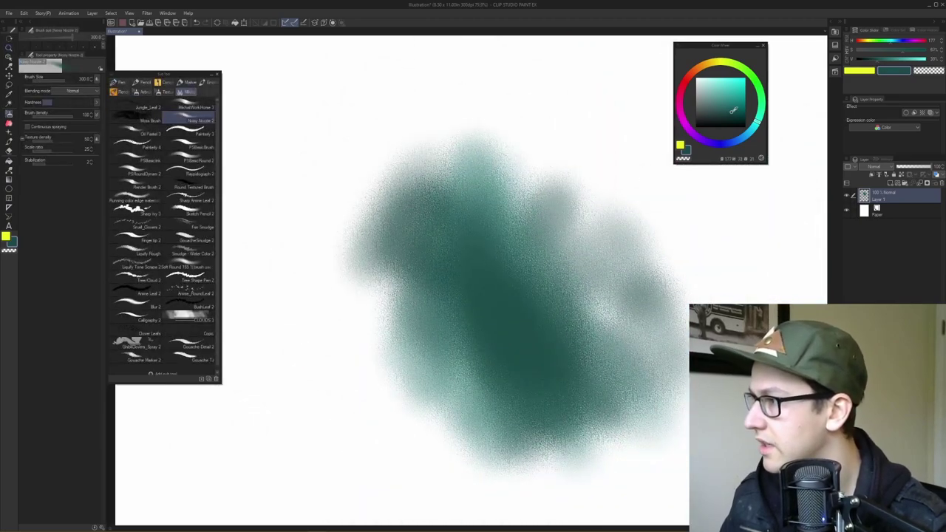
{"action": "left_click_drag", "start_coordinate": [462, 329], "coordinate": [454, 243]}
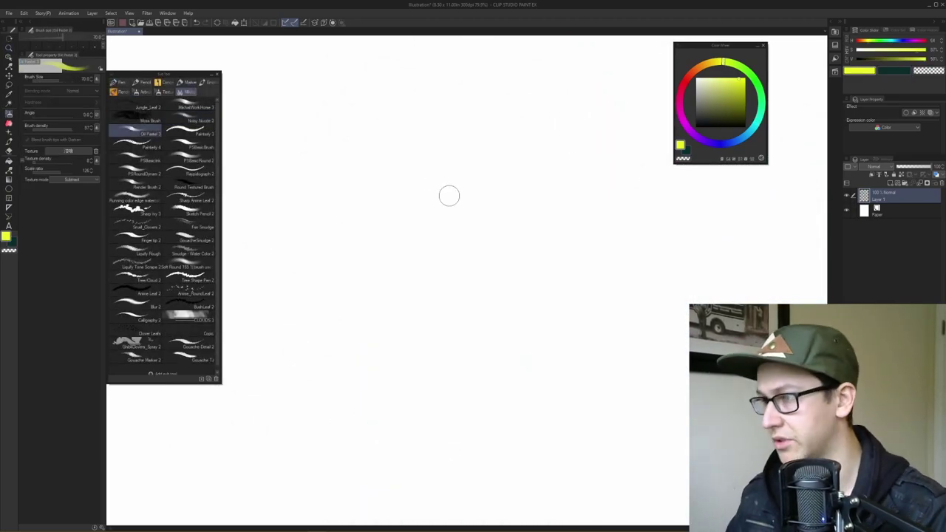
- Set the Oil Pastel 3 brush to size 200 and paint a large, rounded dark olive mass
{"action": "key", "text": "]"}
{"action": "key", "text": "]"}
{"action": "key", "text": "]"}
{"action": "mouse_move", "coordinate": [447, 235]}
{"action": "left_mouse_down"}
{"action": "mouse_move", "coordinate": [435, 211]}
{"action": "mouse_move", "coordinate": [475, 205]}
{"action": "left_mouse_up"}
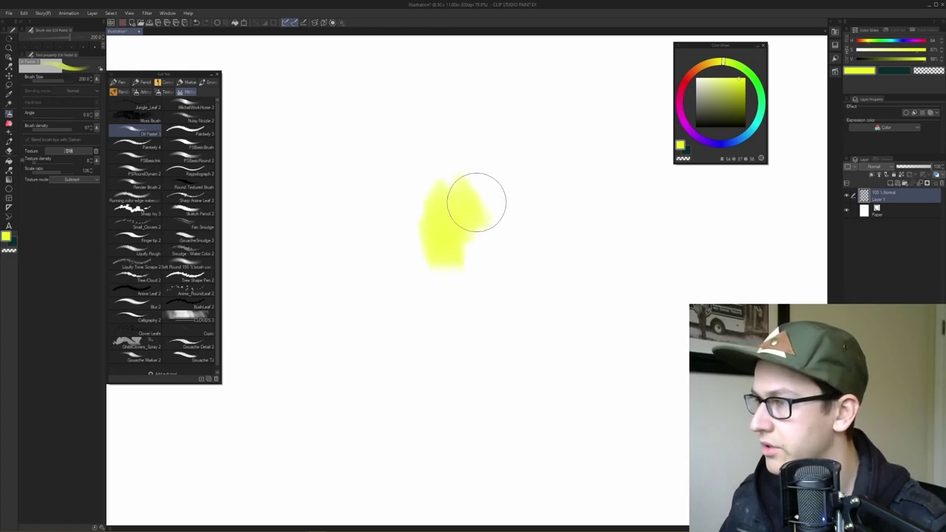
{"action": "key", "text": "ctrl+z"}
{"action": "left_click", "coordinate": [716, 119]}
{"action": "mouse_move", "coordinate": [349, 249]}
{"action": "left_mouse_down"}
{"action": "mouse_move", "coordinate": [411, 232]}
{"action": "mouse_move", "coordinate": [363, 249]}
{"action": "mouse_move", "coordinate": [448, 273]}
{"action": "mouse_move", "coordinate": [490, 169]}
{"action": "mouse_move", "coordinate": [342, 261]}
{"action": "mouse_move", "coordinate": [392, 376]}
{"action": "mouse_move", "coordinate": [383, 303]}
{"action": "mouse_move", "coordinate": [448, 362]}
{"action": "mouse_move", "coordinate": [416, 376]}
{"action": "mouse_move", "coordinate": [515, 313]}
{"action": "mouse_move", "coordinate": [492, 167]}
{"action": "mouse_move", "coordinate": [532, 200]}
{"action": "mouse_move", "coordinate": [321, 197]}
{"action": "mouse_move", "coordinate": [445, 142]}
{"action": "mouse_move", "coordinate": [496, 140]}
{"action": "mouse_move", "coordinate": [528, 169]}
{"action": "mouse_move", "coordinate": [481, 212]}
{"action": "mouse_move", "coordinate": [546, 281]}
{"action": "mouse_move", "coordinate": [570, 222]}
{"action": "mouse_move", "coordinate": [599, 342]}
{"action": "mouse_move", "coordinate": [594, 332]}
{"action": "mouse_move", "coordinate": [402, 400]}
{"action": "mouse_move", "coordinate": [313, 192]}
{"action": "mouse_move", "coordinate": [458, 447]}
{"action": "left_mouse_up"}
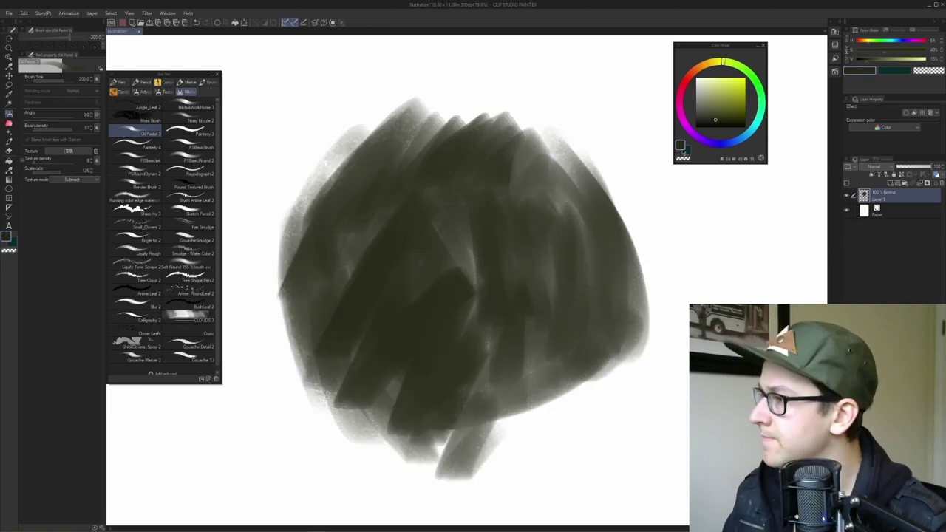
- Paint a curved shape in blended olive greens above the dark mass with the Oil Pastel 3 brush
{"action": "left_click_drag", "start_coordinate": [496, 222], "coordinate": [458, 333], "text": "space"}
{"action": "left_click_drag", "start_coordinate": [562, 108], "coordinate": [551, 181]}
{"action": "left_click", "coordinate": [740, 115]}
{"action": "mouse_move", "coordinate": [530, 125]}
{"action": "left_mouse_down"}
{"action": "mouse_move", "coordinate": [548, 162]}
{"action": "mouse_move", "coordinate": [570, 173]}
{"action": "mouse_move", "coordinate": [574, 93]}
{"action": "mouse_move", "coordinate": [539, 185]}
{"action": "mouse_move", "coordinate": [495, 171]}
{"action": "left_mouse_up"}
- Layer olive and bright yellow-green strokes over the upper part of the dark mass
{"action": "left_click_drag", "start_coordinate": [448, 272], "coordinate": [403, 315]}
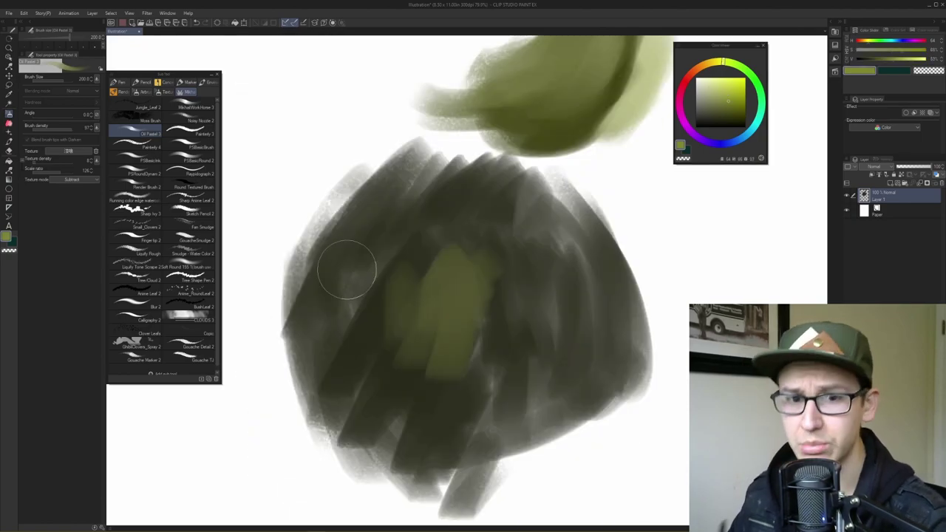
{"action": "mouse_move", "coordinate": [350, 288]}
{"action": "left_mouse_down"}
{"action": "mouse_move", "coordinate": [363, 317]}
{"action": "mouse_move", "coordinate": [359, 392]}
{"action": "mouse_move", "coordinate": [405, 270]}
{"action": "mouse_move", "coordinate": [374, 212]}
{"action": "mouse_move", "coordinate": [434, 194]}
{"action": "mouse_move", "coordinate": [420, 247]}
{"action": "mouse_move", "coordinate": [484, 236]}
{"action": "mouse_move", "coordinate": [515, 247]}
{"action": "mouse_move", "coordinate": [459, 206]}
{"action": "mouse_move", "coordinate": [528, 260]}
{"action": "mouse_move", "coordinate": [520, 197]}
{"action": "mouse_move", "coordinate": [463, 219]}
{"action": "mouse_move", "coordinate": [585, 180]}
{"action": "left_mouse_up"}
{"action": "left_click", "coordinate": [732, 91]}
{"action": "mouse_move", "coordinate": [444, 251]}
{"action": "left_mouse_down"}
{"action": "mouse_move", "coordinate": [422, 211]}
{"action": "mouse_move", "coordinate": [422, 289]}
{"action": "mouse_move", "coordinate": [404, 319]}
{"action": "mouse_move", "coordinate": [461, 258]}
{"action": "mouse_move", "coordinate": [421, 296]}
{"action": "left_mouse_up"}
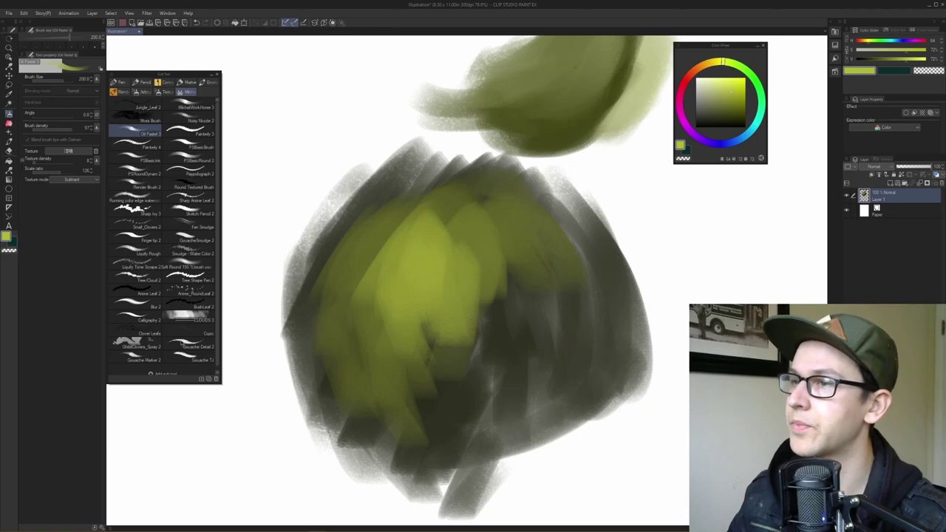
- Switch to the Painterly 3 brush and paint yellow-green test dabs beside the round mass and textured strokes over it
{"action": "left_click", "coordinate": [190, 133]}
{"action": "scroll", "coordinate": [459, 251], "scroll_direction": "down", "scroll_amount": 3}
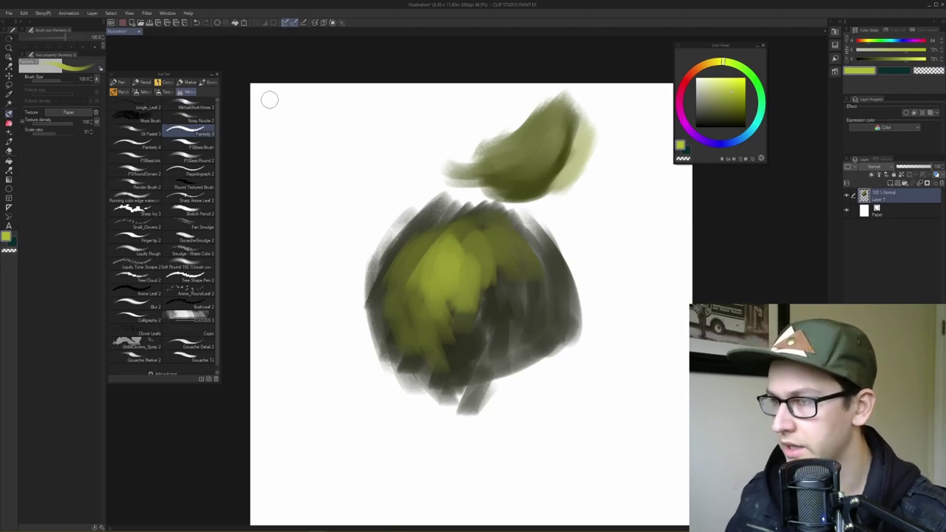
{"action": "mouse_move", "coordinate": [426, 177]}
{"action": "left_mouse_down"}
{"action": "mouse_move", "coordinate": [381, 196]}
{"action": "mouse_move", "coordinate": [400, 176]}
{"action": "left_mouse_up"}
{"action": "key", "text": "ctrl+z"}
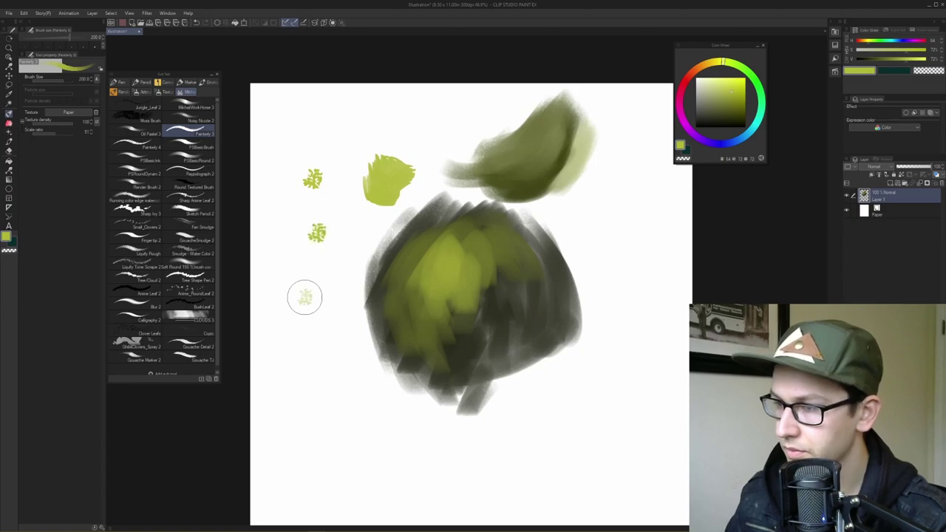
{"action": "mouse_move", "coordinate": [375, 224]}
{"action": "left_mouse_down"}
{"action": "mouse_move", "coordinate": [345, 238]}
{"action": "mouse_move", "coordinate": [363, 244]}
{"action": "mouse_move", "coordinate": [335, 252]}
{"action": "mouse_move", "coordinate": [357, 254]}
{"action": "mouse_move", "coordinate": [333, 246]}
{"action": "mouse_move", "coordinate": [345, 228]}
{"action": "mouse_move", "coordinate": [363, 229]}
{"action": "mouse_move", "coordinate": [336, 246]}
{"action": "left_mouse_up"}
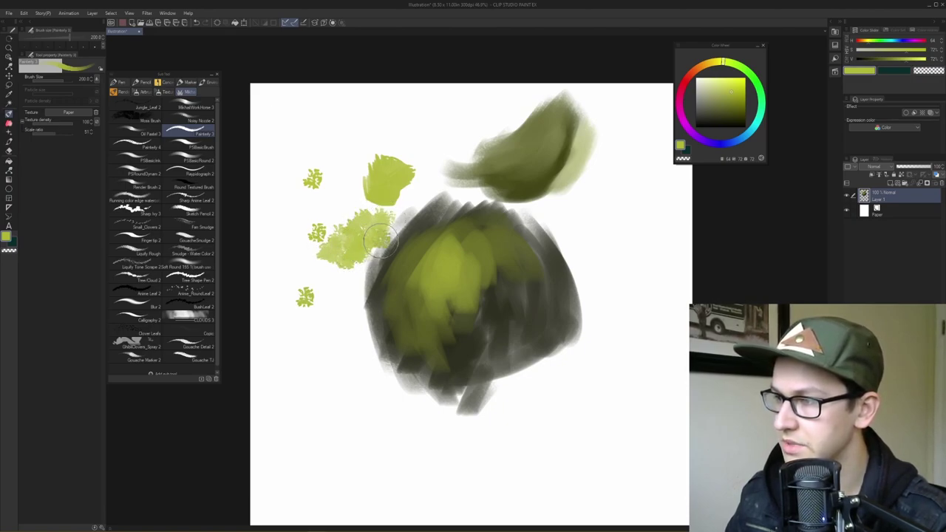
{"action": "left_click_drag", "start_coordinate": [360, 273], "coordinate": [382, 292]}
{"action": "mouse_move", "coordinate": [378, 259]}
{"action": "left_mouse_down"}
{"action": "mouse_move", "coordinate": [391, 299]}
{"action": "mouse_move", "coordinate": [388, 347]}
{"action": "mouse_move", "coordinate": [414, 326]}
{"action": "mouse_move", "coordinate": [414, 296]}
{"action": "mouse_move", "coordinate": [433, 347]}
{"action": "mouse_move", "coordinate": [414, 244]}
{"action": "mouse_move", "coordinate": [432, 288]}
{"action": "mouse_move", "coordinate": [491, 303]}
{"action": "mouse_move", "coordinate": [506, 329]}
{"action": "mouse_move", "coordinate": [522, 295]}
{"action": "left_mouse_up"}
- Switch to the Painterly 4 brush, dab test marks around the round mass and paint strokes across its upper part
{"action": "left_click", "coordinate": [137, 145]}
{"action": "left_click", "coordinate": [432, 179]}
{"action": "left_click", "coordinate": [411, 199]}
{"action": "left_click", "coordinate": [343, 211]}
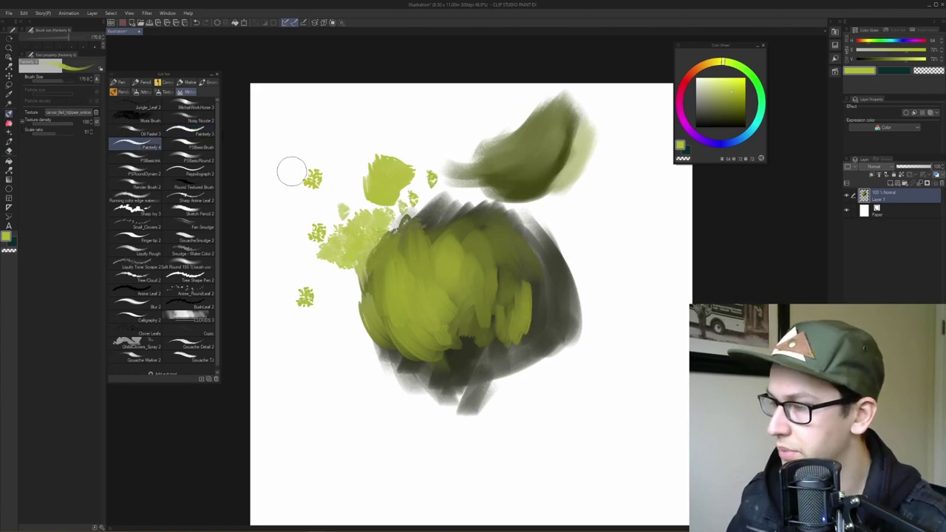
{"action": "left_click_drag", "start_coordinate": [324, 222], "coordinate": [315, 229]}
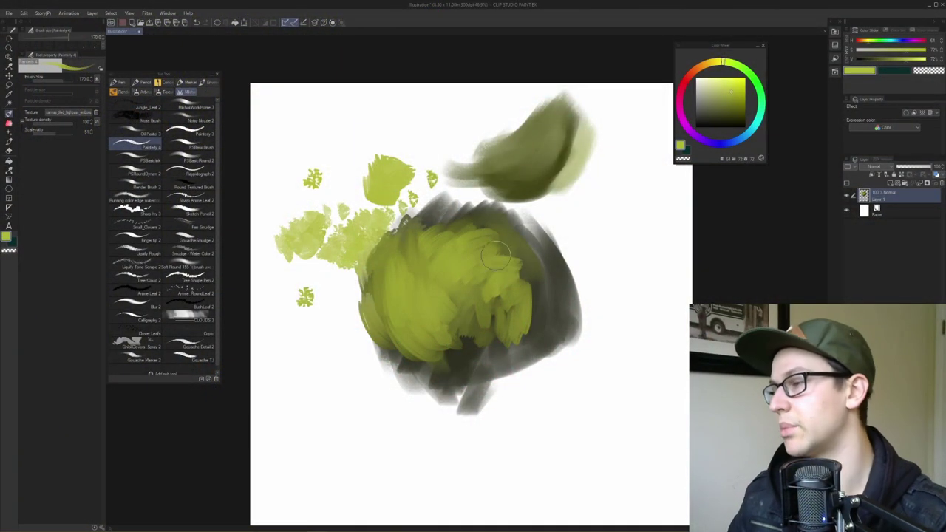
{"action": "mouse_move", "coordinate": [500, 241]}
{"action": "left_mouse_down"}
{"action": "mouse_move", "coordinate": [521, 256]}
{"action": "mouse_move", "coordinate": [545, 298]}
{"action": "mouse_move", "coordinate": [487, 233]}
{"action": "mouse_move", "coordinate": [544, 251]}
{"action": "left_mouse_up"}
- Sample colors from the round mass, blend its center with them and add strokes in a greener hue
{"action": "left_click", "coordinate": [550, 306], "text": "alt"}
{"action": "left_click", "coordinate": [522, 284], "text": "alt"}
{"action": "left_click_drag", "start_coordinate": [462, 307], "coordinate": [492, 362]}
{"action": "left_click", "coordinate": [742, 67]}
{"action": "mouse_move", "coordinate": [473, 289]}
{"action": "left_mouse_down"}
{"action": "mouse_move", "coordinate": [501, 318]}
{"action": "mouse_move", "coordinate": [518, 295]}
{"action": "mouse_move", "coordinate": [496, 255]}
{"action": "left_mouse_up"}
- Switch to PSBasicBrush, clear the layer and check the PSBasicRound brush in the other brush group
{"action": "left_click", "coordinate": [200, 145]}
{"action": "key", "text": "Delete"}
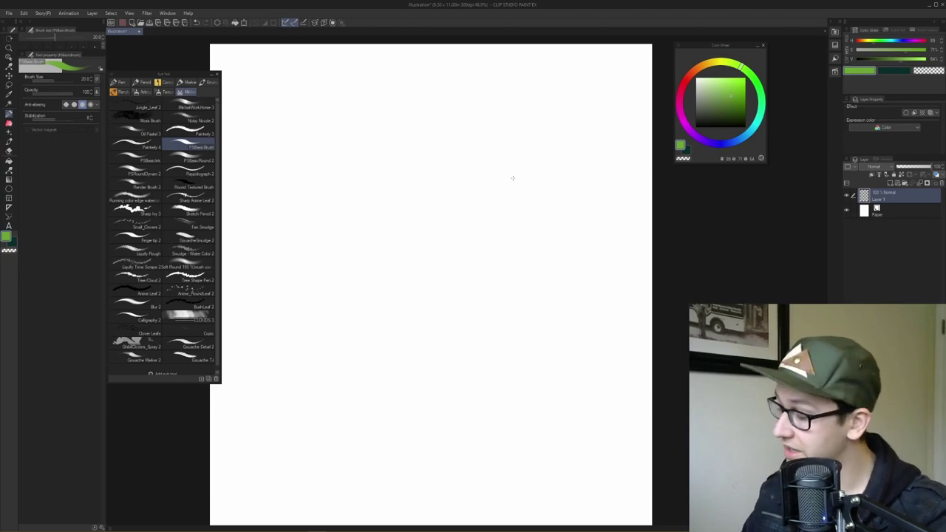
{"action": "left_click", "coordinate": [149, 93]}
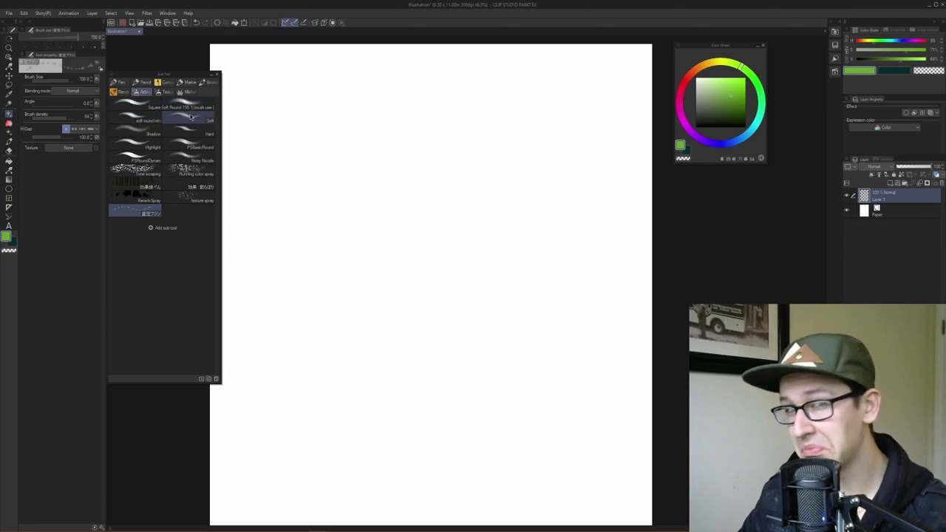
{"action": "left_click", "coordinate": [212, 148]}
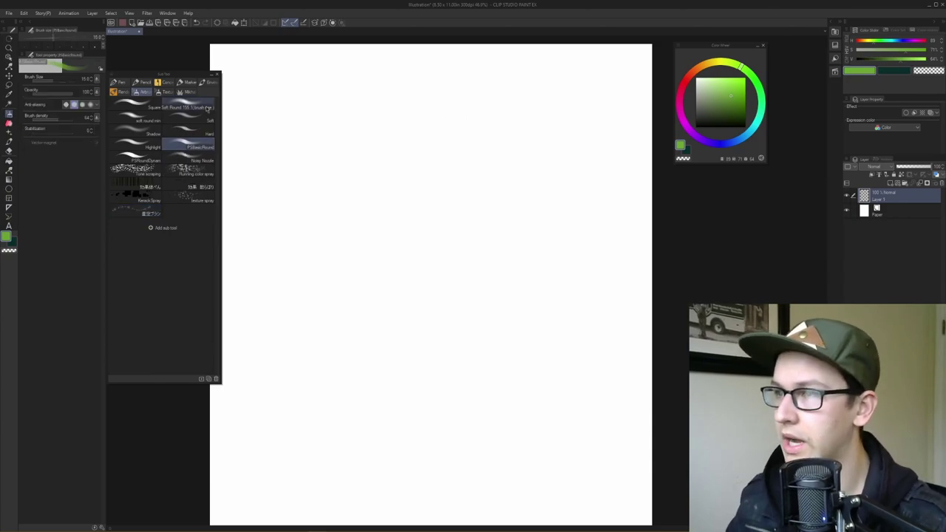
{"action": "left_click", "coordinate": [186, 92]}
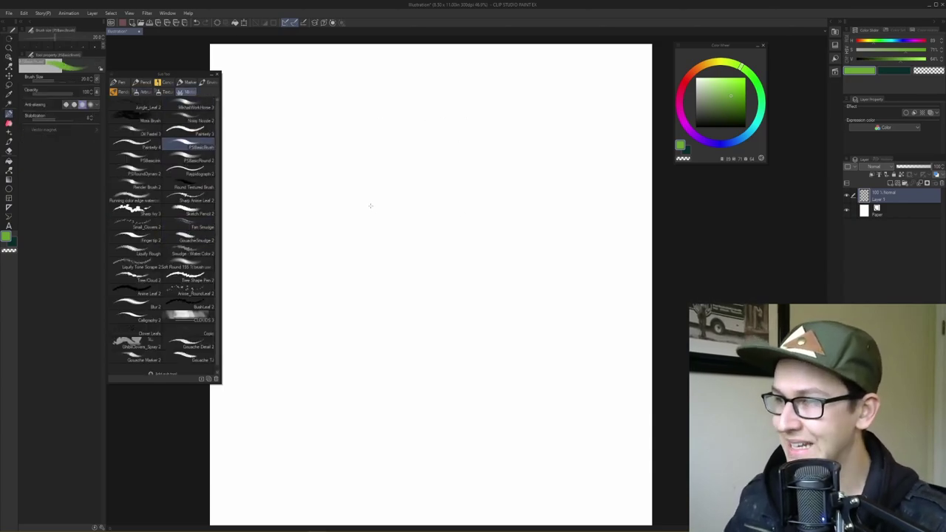
- Draw a green loop and looping black test lines across the canvas, and undo the last two strokes
{"action": "left_click_drag", "start_coordinate": [413, 176], "coordinate": [455, 168]}
{"action": "left_click", "coordinate": [696, 126]}
{"action": "left_click_drag", "start_coordinate": [426, 216], "coordinate": [441, 222]}
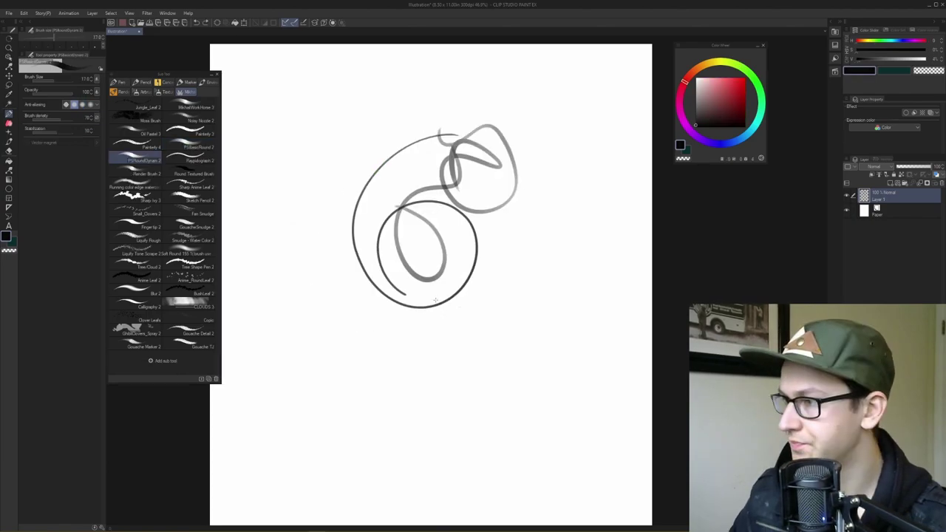
{"action": "left_click_drag", "start_coordinate": [474, 265], "coordinate": [461, 320]}
{"action": "mouse_move", "coordinate": [485, 153]}
{"action": "left_mouse_down"}
{"action": "mouse_move", "coordinate": [352, 190]}
{"action": "mouse_move", "coordinate": [477, 169]}
{"action": "left_mouse_up"}
{"action": "left_click_drag", "start_coordinate": [488, 240], "coordinate": [433, 268]}
{"action": "key", "text": "ctrl+z"}
{"action": "key", "text": "ctrl+z"}
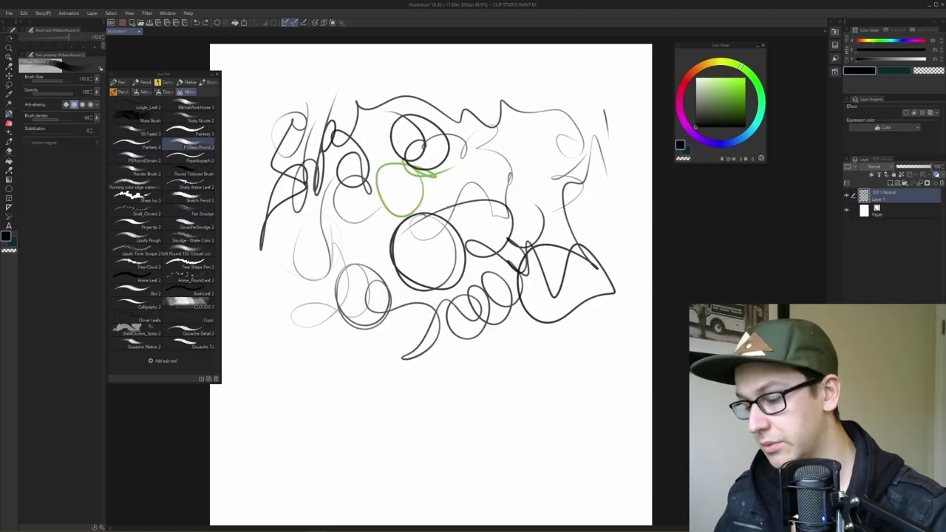
- Clear the lines, paint black strokes with PSBasicRound 2 at size 170 and sample tones from them
{"action": "key", "text": "Delete"}
{"action": "mouse_move", "coordinate": [420, 187]}
{"action": "left_mouse_down"}
{"action": "mouse_move", "coordinate": [423, 140]}
{"action": "mouse_move", "coordinate": [394, 215]}
{"action": "mouse_move", "coordinate": [321, 171]}
{"action": "left_mouse_up"}
{"action": "mouse_move", "coordinate": [357, 142]}
{"action": "left_mouse_down"}
{"action": "mouse_move", "coordinate": [510, 229]}
{"action": "mouse_move", "coordinate": [562, 155]}
{"action": "mouse_move", "coordinate": [510, 189]}
{"action": "mouse_move", "coordinate": [536, 207]}
{"action": "mouse_move", "coordinate": [510, 158]}
{"action": "mouse_move", "coordinate": [404, 127]}
{"action": "mouse_move", "coordinate": [362, 270]}
{"action": "mouse_move", "coordinate": [443, 312]}
{"action": "mouse_move", "coordinate": [432, 307]}
{"action": "mouse_move", "coordinate": [484, 293]}
{"action": "mouse_move", "coordinate": [544, 258]}
{"action": "mouse_move", "coordinate": [372, 512]}
{"action": "mouse_move", "coordinate": [492, 380]}
{"action": "left_mouse_up"}
{"action": "left_click", "coordinate": [529, 288], "text": "alt"}
{"action": "left_click", "coordinate": [450, 317], "text": "alt"}
- Clear the layer and draw long, thin looping lines with the Rapidograph 2 brush at size 4
{"action": "left_click", "coordinate": [136, 158]}
{"action": "key", "text": "Delete"}
{"action": "left_click", "coordinate": [189, 158]}
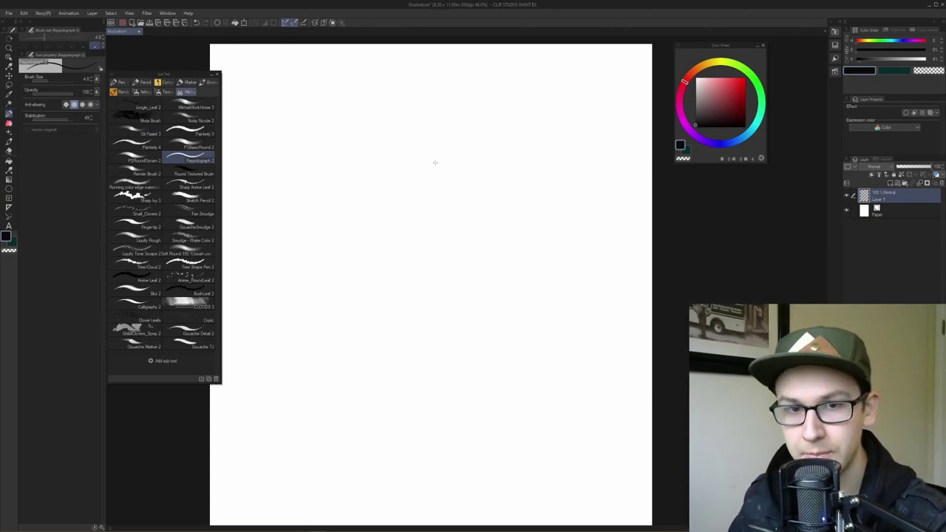
{"action": "mouse_move", "coordinate": [431, 135]}
{"action": "left_mouse_down"}
{"action": "mouse_move", "coordinate": [474, 134]}
{"action": "mouse_move", "coordinate": [436, 158]}
{"action": "left_mouse_up"}
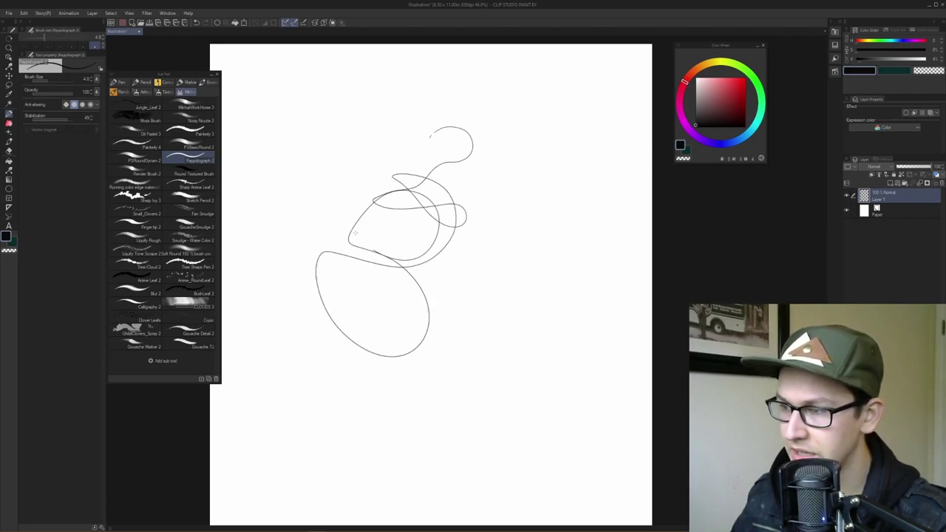
{"action": "left_click_drag", "start_coordinate": [400, 179], "coordinate": [419, 183]}
{"action": "left_click_drag", "start_coordinate": [474, 214], "coordinate": [502, 211]}
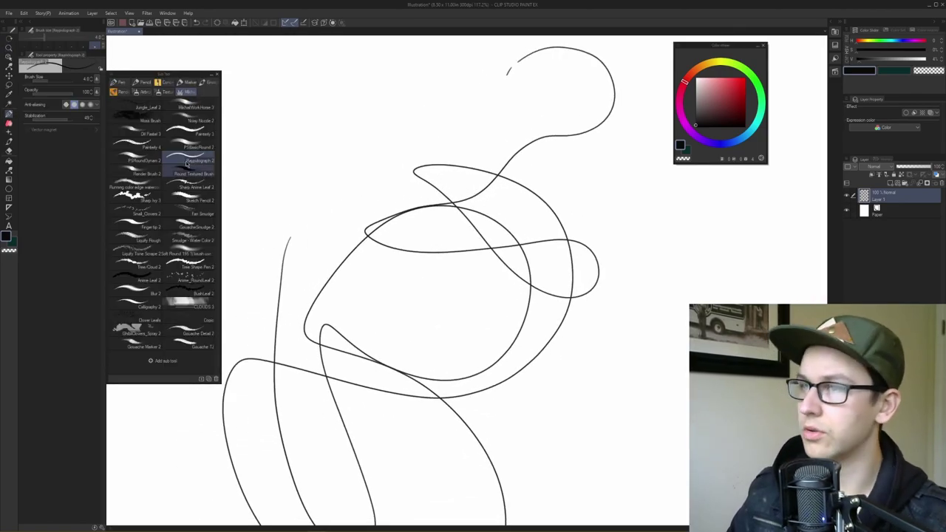
- Turn off the Rapidograph 2 brush's anti-aliasing and draw loops, a circle and S-shaped curves above the thin lines
{"action": "left_click_drag", "start_coordinate": [363, 128], "coordinate": [494, 129]}
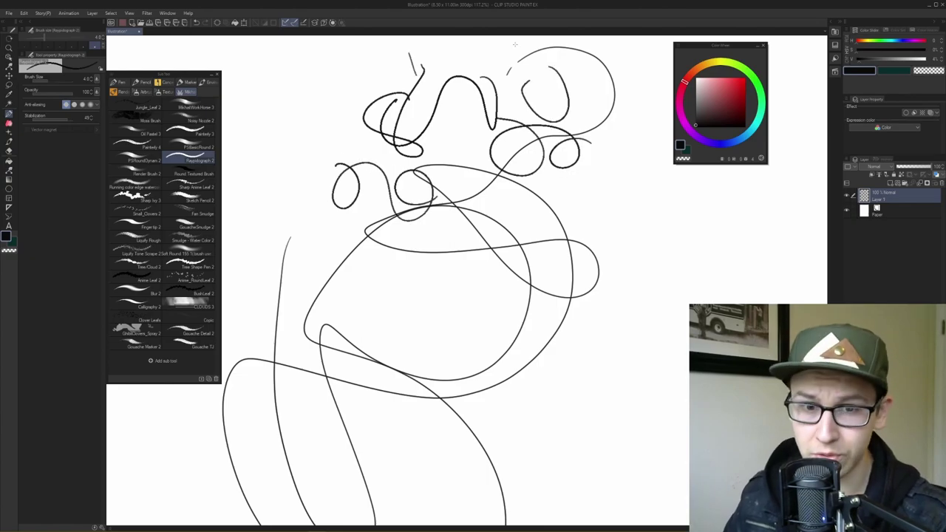
{"action": "left_click_drag", "start_coordinate": [444, 129], "coordinate": [547, 170]}
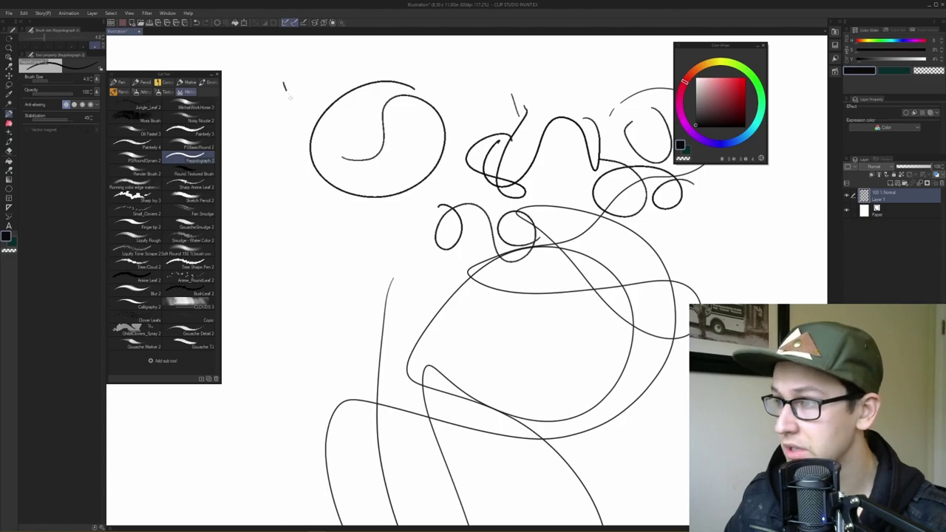
{"action": "left_click_drag", "start_coordinate": [373, 208], "coordinate": [394, 255]}
- Turn anti-aliasing back on, draw small curls beside the circle and compare the line edges up close
{"action": "left_click_drag", "start_coordinate": [254, 190], "coordinate": [269, 177]}
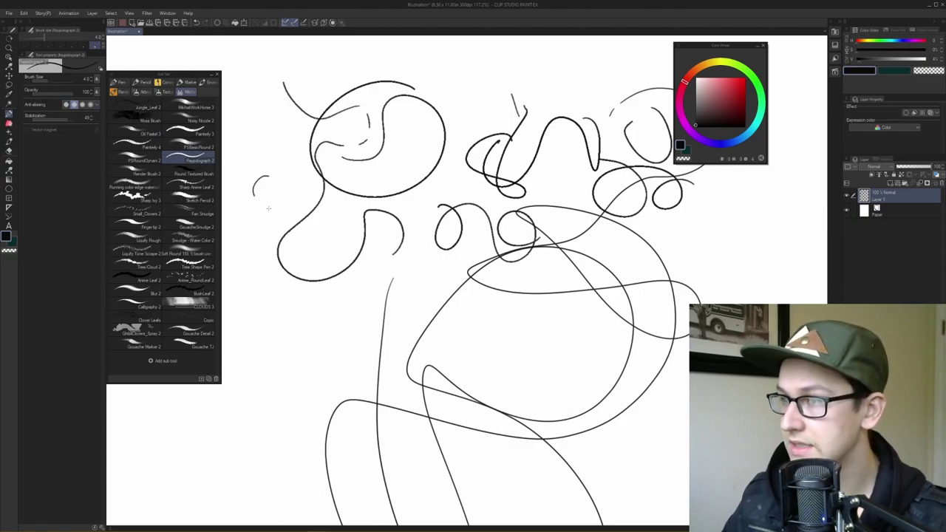
{"action": "scroll", "coordinate": [272, 113], "scroll_direction": "up", "scroll_amount": 6}
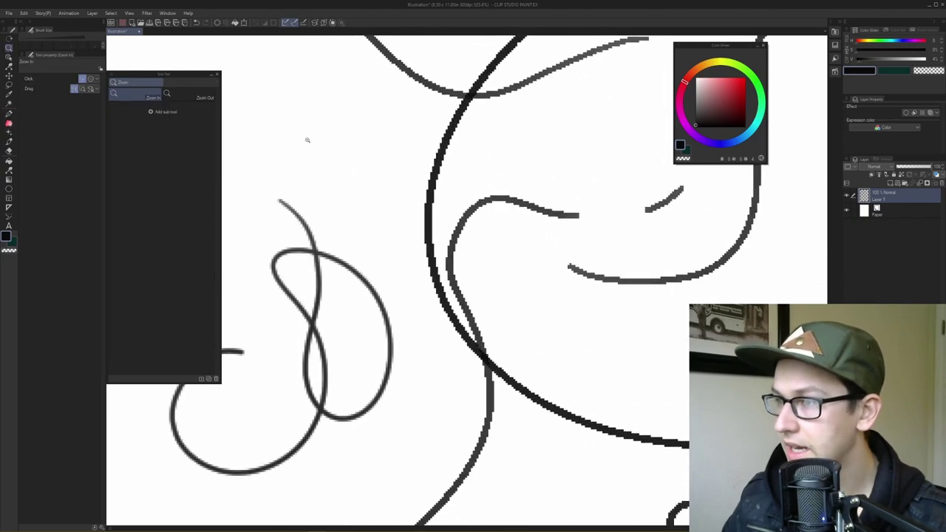
{"action": "mouse_move", "coordinate": [380, 166]}
{"action": "left_mouse_down"}
{"action": "mouse_move", "coordinate": [365, 118]}
{"action": "mouse_move", "coordinate": [303, 142]}
{"action": "left_mouse_up"}
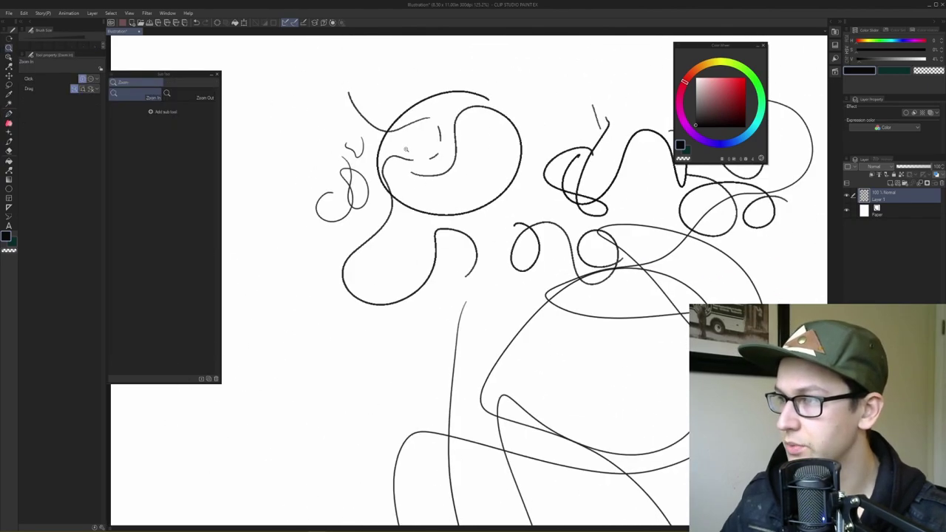
- Draw more smooth wavy lines and loops around the circle with the Rapidograph 2 brush
{"action": "left_click_drag", "start_coordinate": [397, 68], "coordinate": [387, 74]}
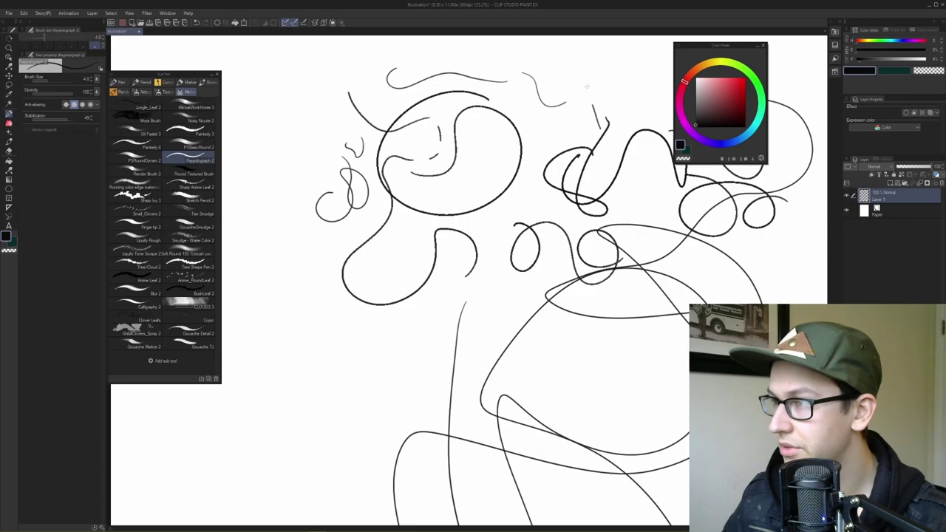
{"action": "left_click_drag", "start_coordinate": [482, 226], "coordinate": [410, 198]}
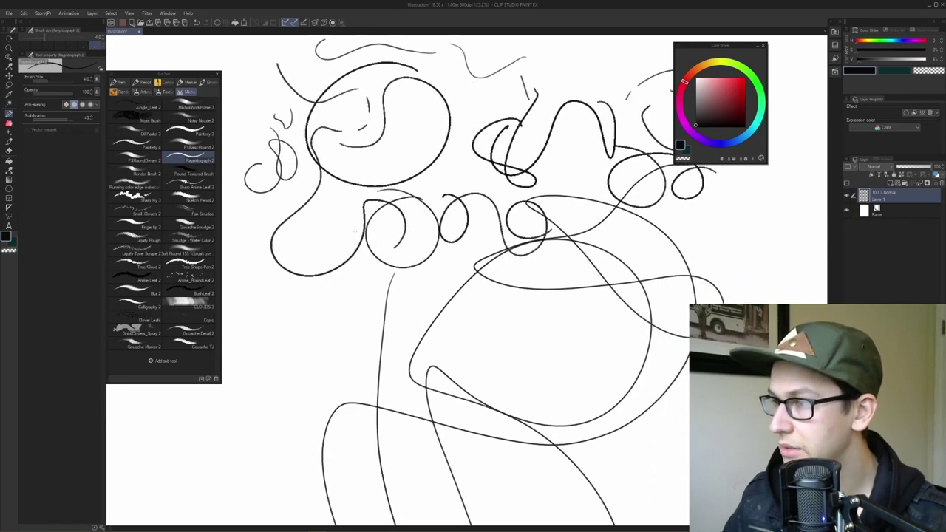
{"action": "left_click_drag", "start_coordinate": [353, 230], "coordinate": [398, 177]}
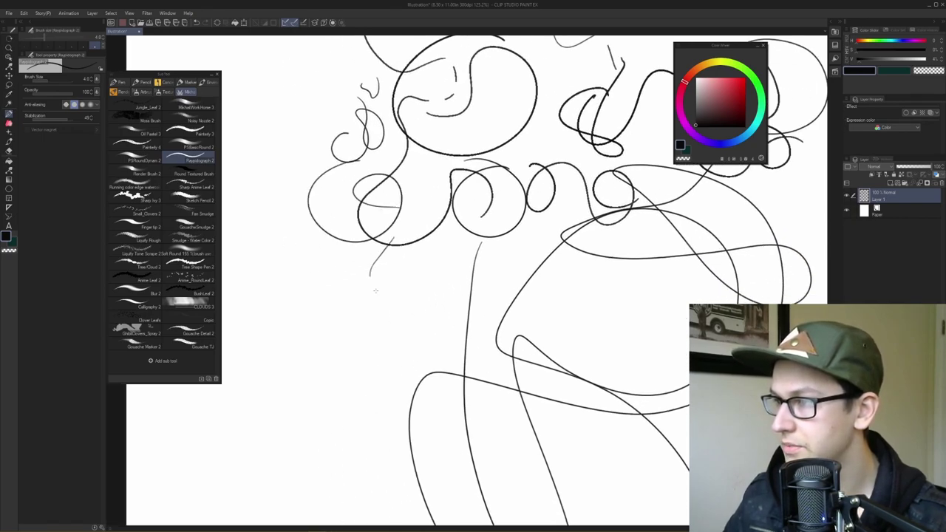
- Draw a large spiral and further loops around the circles with Rapidograph 2, and turn off the brush's anti-aliasing
{"action": "left_click_drag", "start_coordinate": [432, 102], "coordinate": [440, 129]}
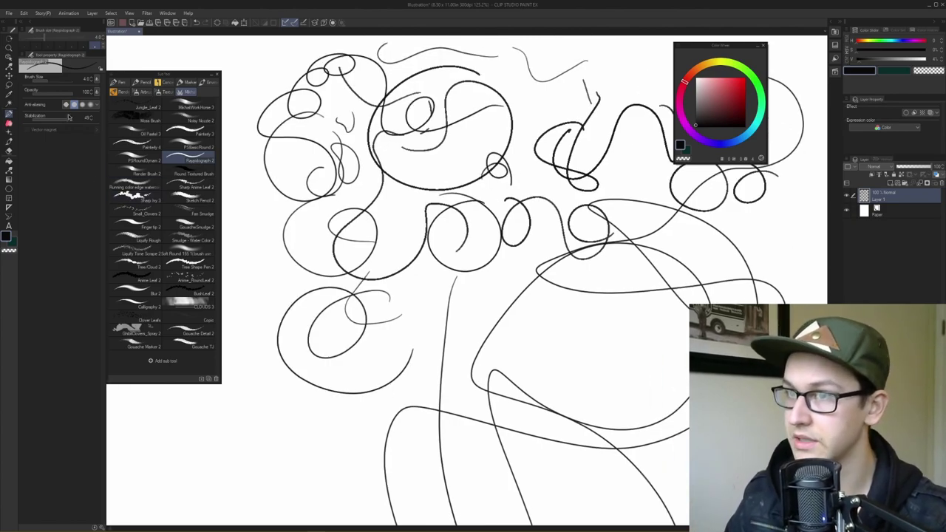
{"action": "left_click", "coordinate": [67, 105]}
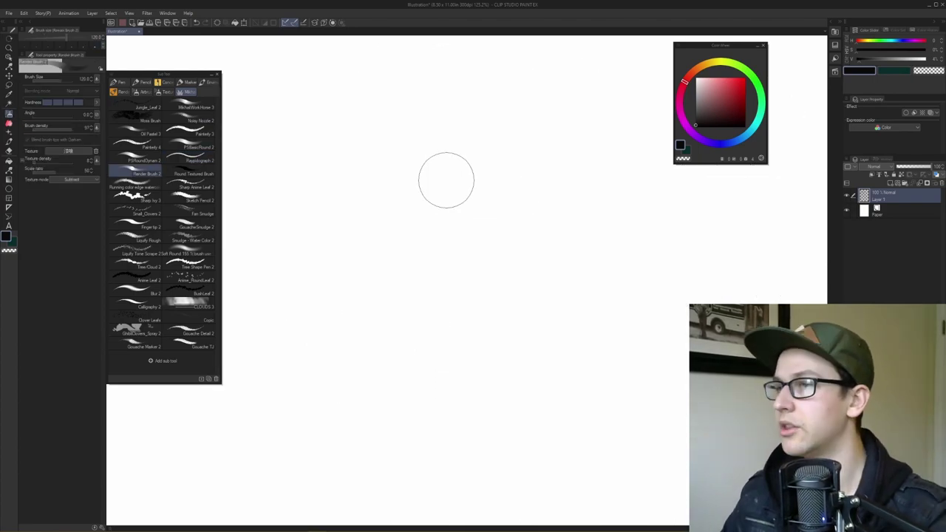
- Paint overlapping curved and vertical dark strokes on the cleared canvas with Render Brush 2 at size 120
{"action": "mouse_move", "coordinate": [445, 179]}
{"action": "left_mouse_down"}
{"action": "mouse_move", "coordinate": [375, 143]}
{"action": "mouse_move", "coordinate": [410, 204]}
{"action": "mouse_move", "coordinate": [370, 140]}
{"action": "left_mouse_up"}
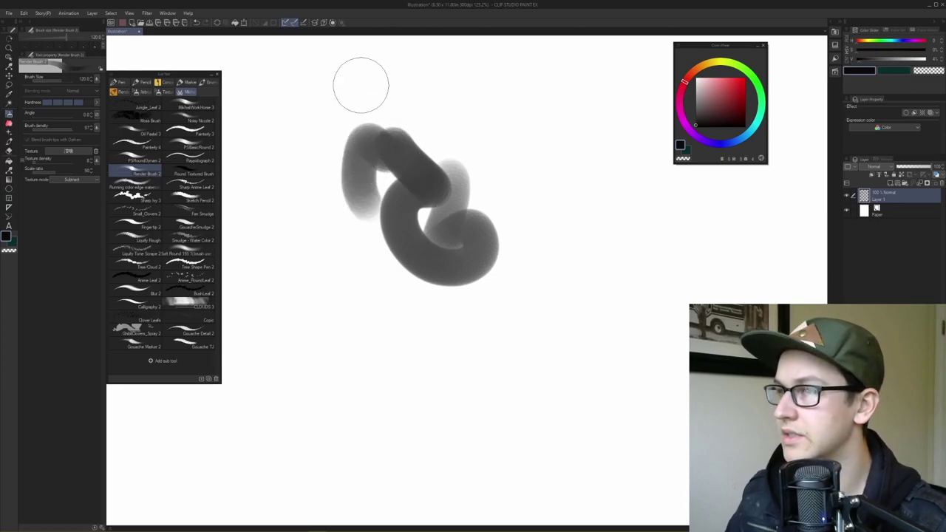
{"action": "mouse_move", "coordinate": [437, 147]}
{"action": "left_mouse_down"}
{"action": "mouse_move", "coordinate": [498, 171]}
{"action": "mouse_move", "coordinate": [503, 269]}
{"action": "left_mouse_up"}
{"action": "mouse_move", "coordinate": [450, 214]}
{"action": "left_mouse_down"}
{"action": "mouse_move", "coordinate": [447, 247]}
{"action": "mouse_move", "coordinate": [473, 309]}
{"action": "left_mouse_up"}
{"action": "left_click_drag", "start_coordinate": [418, 214], "coordinate": [434, 311]}
{"action": "mouse_move", "coordinate": [388, 214]}
{"action": "left_mouse_down"}
{"action": "mouse_move", "coordinate": [414, 355]}
{"action": "mouse_move", "coordinate": [321, 205]}
{"action": "mouse_move", "coordinate": [333, 222]}
{"action": "mouse_move", "coordinate": [306, 158]}
{"action": "mouse_move", "coordinate": [321, 264]}
{"action": "mouse_move", "coordinate": [262, 226]}
{"action": "left_mouse_up"}
- Compare with an Oil Pastel 3 stroke at size 200, undo it, and paint more strokes with Render Brush 2
{"action": "left_click", "coordinate": [137, 134]}
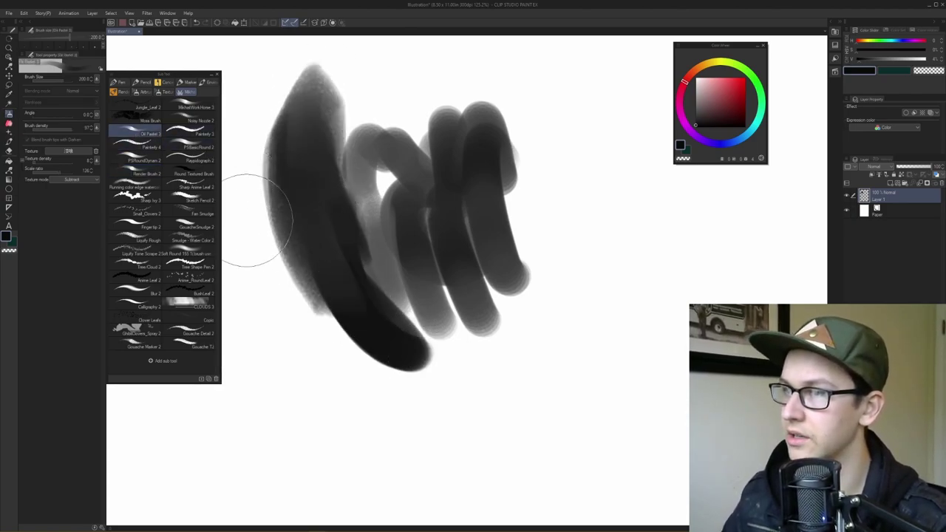
{"action": "key", "text": "ctrl+z"}
{"action": "left_click", "coordinate": [137, 173]}
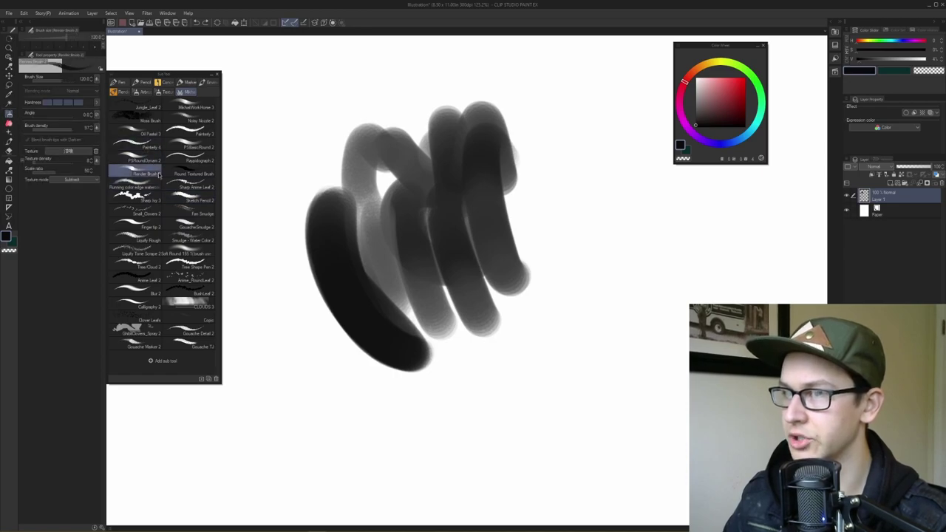
{"action": "mouse_move", "coordinate": [365, 226]}
{"action": "left_mouse_down"}
{"action": "mouse_move", "coordinate": [337, 262]}
{"action": "mouse_move", "coordinate": [324, 139]}
{"action": "mouse_move", "coordinate": [388, 344]}
{"action": "mouse_move", "coordinate": [336, 235]}
{"action": "left_mouse_up"}
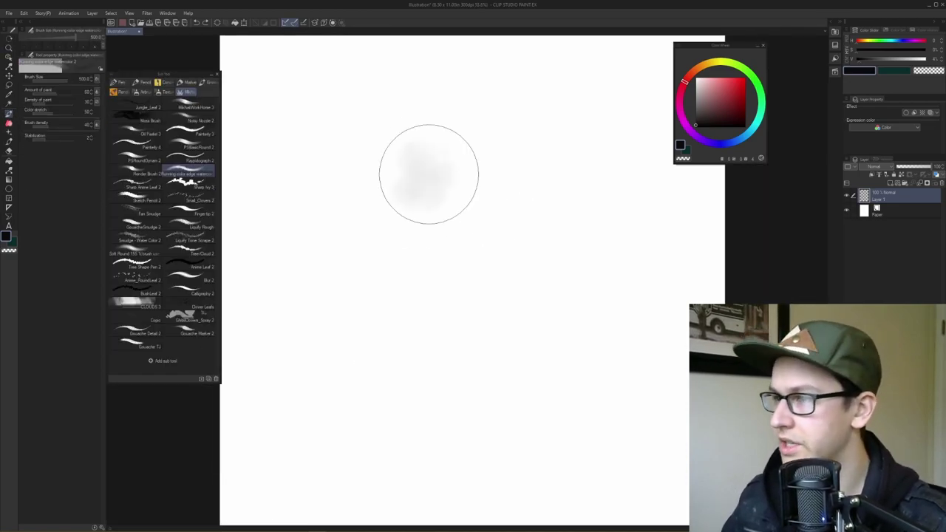
- Build up soft grey washes on the cleared page with the Running color edge watercolor 2 brush at sizes 500 and 600
{"action": "mouse_move", "coordinate": [429, 174]}
{"action": "left_mouse_down"}
{"action": "mouse_move", "coordinate": [451, 190]}
{"action": "mouse_move", "coordinate": [457, 245]}
{"action": "mouse_move", "coordinate": [404, 185]}
{"action": "mouse_move", "coordinate": [416, 164]}
{"action": "mouse_move", "coordinate": [442, 193]}
{"action": "mouse_move", "coordinate": [496, 187]}
{"action": "mouse_move", "coordinate": [424, 233]}
{"action": "mouse_move", "coordinate": [430, 221]}
{"action": "mouse_move", "coordinate": [471, 272]}
{"action": "mouse_move", "coordinate": [425, 248]}
{"action": "mouse_move", "coordinate": [357, 270]}
{"action": "mouse_move", "coordinate": [363, 309]}
{"action": "mouse_move", "coordinate": [401, 284]}
{"action": "mouse_move", "coordinate": [450, 283]}
{"action": "mouse_move", "coordinate": [420, 295]}
{"action": "mouse_move", "coordinate": [401, 287]}
{"action": "mouse_move", "coordinate": [420, 326]}
{"action": "mouse_move", "coordinate": [450, 331]}
{"action": "mouse_move", "coordinate": [427, 311]}
{"action": "mouse_move", "coordinate": [432, 293]}
{"action": "mouse_move", "coordinate": [454, 268]}
{"action": "mouse_move", "coordinate": [475, 297]}
{"action": "mouse_move", "coordinate": [444, 299]}
{"action": "mouse_move", "coordinate": [460, 304]}
{"action": "mouse_move", "coordinate": [439, 293]}
{"action": "mouse_move", "coordinate": [459, 289]}
{"action": "mouse_move", "coordinate": [460, 250]}
{"action": "mouse_move", "coordinate": [461, 279]}
{"action": "mouse_move", "coordinate": [480, 278]}
{"action": "mouse_move", "coordinate": [471, 274]}
{"action": "mouse_move", "coordinate": [490, 238]}
{"action": "mouse_move", "coordinate": [472, 223]}
{"action": "mouse_move", "coordinate": [429, 221]}
{"action": "mouse_move", "coordinate": [468, 217]}
{"action": "mouse_move", "coordinate": [495, 240]}
{"action": "mouse_move", "coordinate": [418, 249]}
{"action": "mouse_move", "coordinate": [471, 259]}
{"action": "mouse_move", "coordinate": [562, 171]}
{"action": "left_mouse_up"}
{"action": "key", "text": "ctrl+space"}
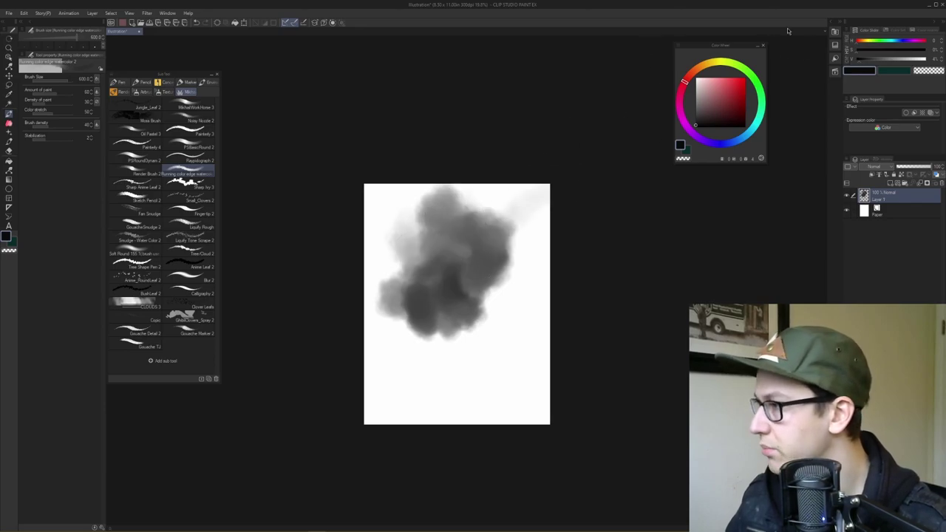
{"action": "mouse_move", "coordinate": [439, 286]}
{"action": "left_mouse_down"}
{"action": "mouse_move", "coordinate": [470, 283]}
{"action": "mouse_move", "coordinate": [470, 266]}
{"action": "mouse_move", "coordinate": [481, 269]}
{"action": "mouse_move", "coordinate": [420, 290]}
{"action": "mouse_move", "coordinate": [474, 256]}
{"action": "left_mouse_up"}
{"action": "key", "text": "ctrl+space"}
{"action": "mouse_move", "coordinate": [458, 223]}
{"action": "left_mouse_down"}
{"action": "mouse_move", "coordinate": [445, 249]}
{"action": "mouse_move", "coordinate": [410, 230]}
{"action": "mouse_move", "coordinate": [473, 255]}
{"action": "mouse_move", "coordinate": [400, 230]}
{"action": "mouse_move", "coordinate": [366, 238]}
{"action": "mouse_move", "coordinate": [384, 258]}
{"action": "mouse_move", "coordinate": [404, 243]}
{"action": "mouse_move", "coordinate": [358, 259]}
{"action": "mouse_move", "coordinate": [371, 294]}
{"action": "mouse_move", "coordinate": [345, 204]}
{"action": "mouse_move", "coordinate": [373, 214]}
{"action": "mouse_move", "coordinate": [403, 182]}
{"action": "mouse_move", "coordinate": [365, 238]}
{"action": "left_mouse_up"}
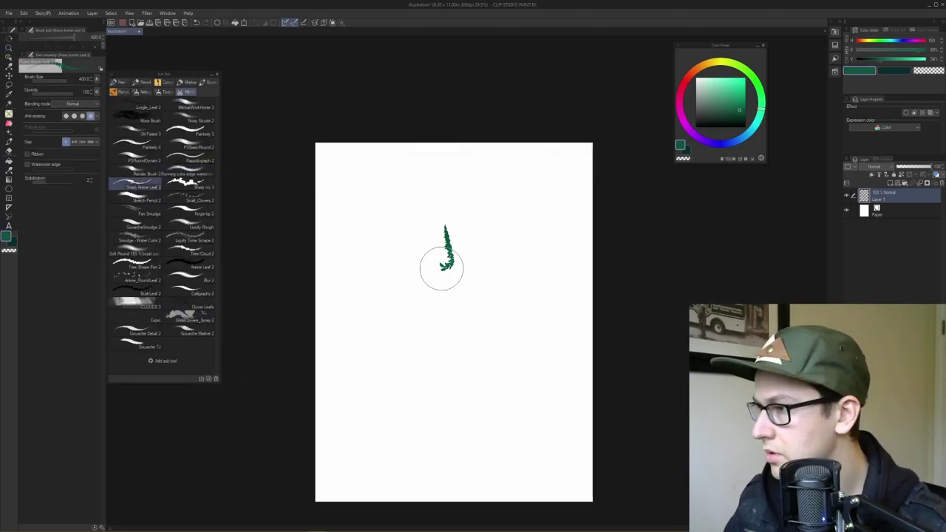
- Paint spiky dark-green foliage strokes with the Sharp Anime Leaf 2 brush at size 400
{"action": "left_click_drag", "start_coordinate": [441, 268], "coordinate": [444, 255]}
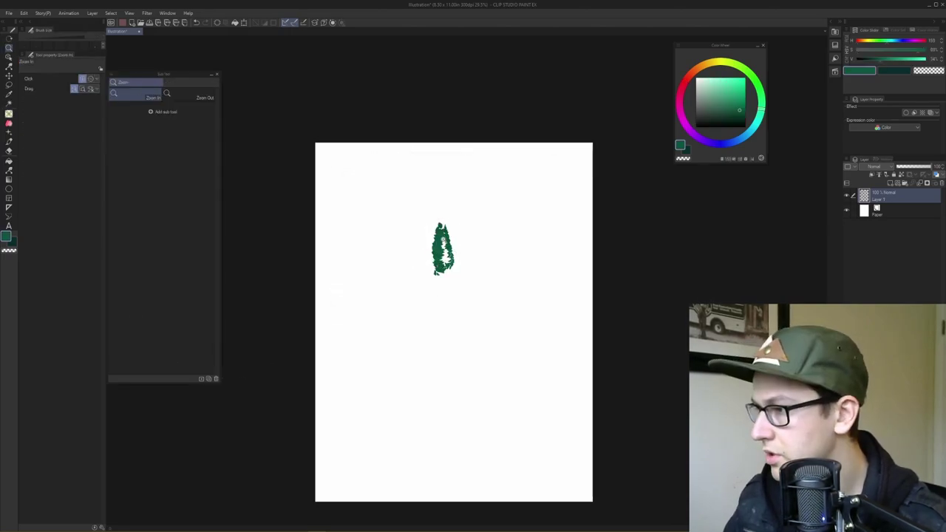
{"action": "scroll", "coordinate": [444, 255], "scroll_direction": "up", "scroll_amount": 2}
{"action": "mouse_move", "coordinate": [439, 203]}
{"action": "left_mouse_down"}
{"action": "mouse_move", "coordinate": [395, 197]}
{"action": "mouse_move", "coordinate": [365, 261]}
{"action": "mouse_move", "coordinate": [379, 225]}
{"action": "mouse_move", "coordinate": [379, 281]}
{"action": "mouse_move", "coordinate": [366, 260]}
{"action": "left_mouse_up"}
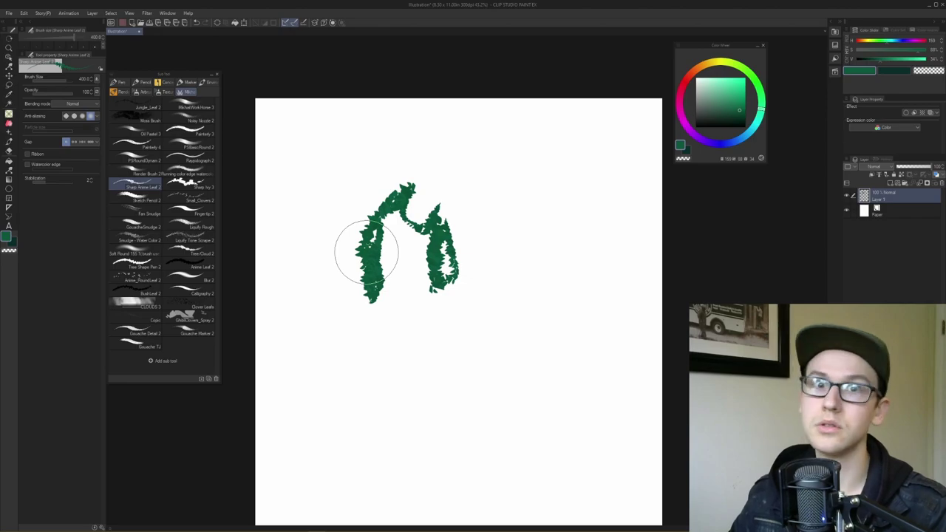
{"action": "mouse_move", "coordinate": [367, 252]}
{"action": "left_mouse_down"}
{"action": "mouse_move", "coordinate": [427, 214]}
{"action": "mouse_move", "coordinate": [406, 289]}
{"action": "left_mouse_up"}
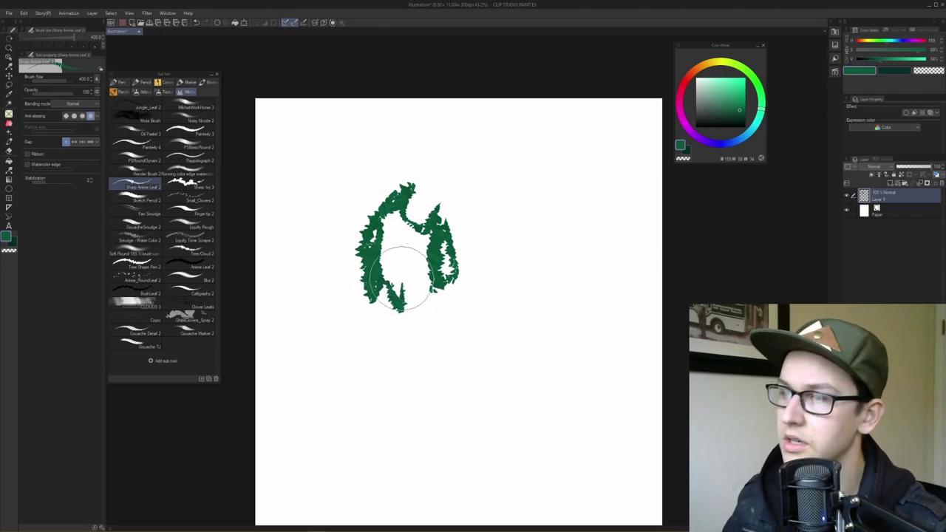
{"action": "mouse_move", "coordinate": [444, 205]}
{"action": "left_mouse_down"}
{"action": "mouse_move", "coordinate": [514, 227]}
{"action": "mouse_move", "coordinate": [522, 290]}
{"action": "mouse_move", "coordinate": [494, 241]}
{"action": "mouse_move", "coordinate": [495, 311]}
{"action": "mouse_move", "coordinate": [467, 290]}
{"action": "mouse_move", "coordinate": [477, 201]}
{"action": "mouse_move", "coordinate": [356, 289]}
{"action": "mouse_move", "coordinate": [337, 174]}
{"action": "mouse_move", "coordinate": [369, 149]}
{"action": "mouse_move", "coordinate": [462, 141]}
{"action": "mouse_move", "coordinate": [607, 164]}
{"action": "mouse_move", "coordinate": [563, 171]}
{"action": "mouse_move", "coordinate": [581, 153]}
{"action": "mouse_move", "coordinate": [616, 215]}
{"action": "mouse_move", "coordinate": [551, 401]}
{"action": "mouse_move", "coordinate": [501, 405]}
{"action": "mouse_move", "coordinate": [409, 370]}
{"action": "mouse_move", "coordinate": [338, 379]}
{"action": "mouse_move", "coordinate": [338, 427]}
{"action": "mouse_move", "coordinate": [322, 191]}
{"action": "mouse_move", "coordinate": [311, 205]}
{"action": "mouse_move", "coordinate": [333, 194]}
{"action": "mouse_move", "coordinate": [336, 213]}
{"action": "mouse_move", "coordinate": [325, 211]}
{"action": "mouse_move", "coordinate": [335, 221]}
{"action": "mouse_move", "coordinate": [343, 189]}
{"action": "mouse_move", "coordinate": [320, 187]}
{"action": "mouse_move", "coordinate": [338, 185]}
{"action": "left_mouse_up"}
- Paint dark-green ivy foliage with the Sharp Ivy 3 brush and add mint-green leaf highlights over it
{"action": "mouse_move", "coordinate": [423, 236]}
{"action": "left_mouse_down"}
{"action": "mouse_move", "coordinate": [402, 201]}
{"action": "mouse_move", "coordinate": [459, 181]}
{"action": "mouse_move", "coordinate": [431, 205]}
{"action": "mouse_move", "coordinate": [437, 185]}
{"action": "mouse_move", "coordinate": [410, 205]}
{"action": "mouse_move", "coordinate": [443, 238]}
{"action": "mouse_move", "coordinate": [428, 289]}
{"action": "mouse_move", "coordinate": [393, 237]}
{"action": "mouse_move", "coordinate": [397, 277]}
{"action": "mouse_move", "coordinate": [344, 230]}
{"action": "mouse_move", "coordinate": [340, 199]}
{"action": "mouse_move", "coordinate": [317, 205]}
{"action": "mouse_move", "coordinate": [385, 173]}
{"action": "mouse_move", "coordinate": [462, 195]}
{"action": "left_mouse_up"}
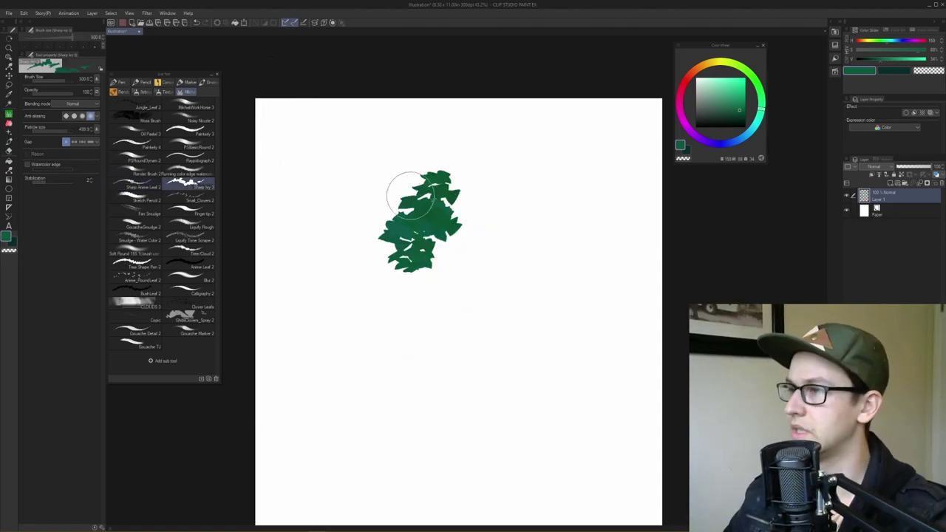
{"action": "key", "text": "ctrl+z"}
{"action": "mouse_move", "coordinate": [741, 108]}
{"action": "left_mouse_down"}
{"action": "mouse_move", "coordinate": [728, 88]}
{"action": "mouse_move", "coordinate": [764, 116]}
{"action": "mouse_move", "coordinate": [737, 109]}
{"action": "left_mouse_up"}
{"action": "left_click", "coordinate": [729, 97]}
{"action": "mouse_move", "coordinate": [447, 216]}
{"action": "left_mouse_down"}
{"action": "mouse_move", "coordinate": [474, 256]}
{"action": "mouse_move", "coordinate": [474, 247]}
{"action": "mouse_move", "coordinate": [509, 277]}
{"action": "mouse_move", "coordinate": [456, 277]}
{"action": "mouse_move", "coordinate": [462, 264]}
{"action": "mouse_move", "coordinate": [491, 256]}
{"action": "mouse_move", "coordinate": [456, 278]}
{"action": "mouse_move", "coordinate": [441, 232]}
{"action": "mouse_move", "coordinate": [424, 266]}
{"action": "mouse_move", "coordinate": [431, 305]}
{"action": "mouse_move", "coordinate": [415, 236]}
{"action": "mouse_move", "coordinate": [394, 289]}
{"action": "mouse_move", "coordinate": [379, 254]}
{"action": "left_mouse_up"}
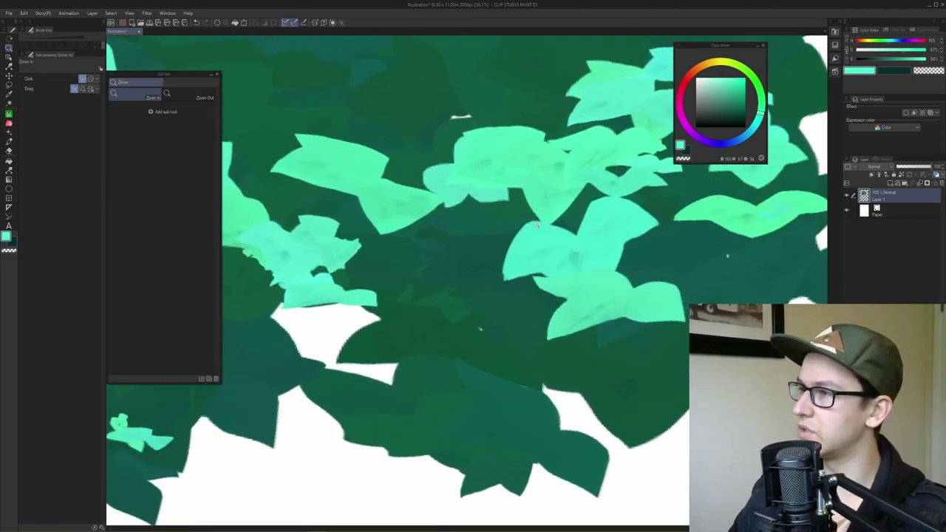
- Paint a separate mint-green patch of ivy leaves below the dark foliage and inspect its colour variation up close
{"action": "left_click_drag", "start_coordinate": [475, 269], "coordinate": [457, 266]}
{"action": "mouse_move", "coordinate": [415, 429]}
{"action": "left_mouse_down"}
{"action": "mouse_move", "coordinate": [446, 397]}
{"action": "mouse_move", "coordinate": [482, 426]}
{"action": "left_mouse_up"}
{"action": "left_click_drag", "start_coordinate": [444, 387], "coordinate": [478, 395]}
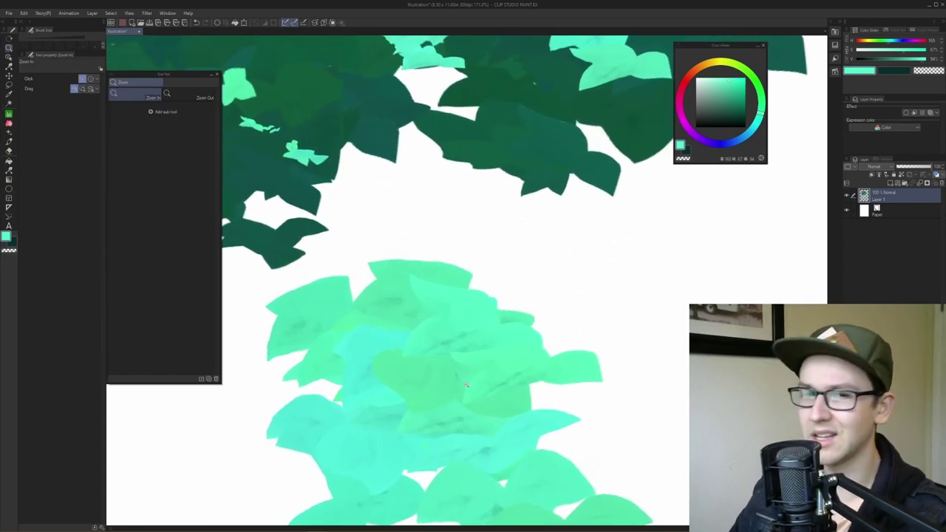
{"action": "scroll", "coordinate": [464, 373], "scroll_direction": "down", "scroll_amount": 5}
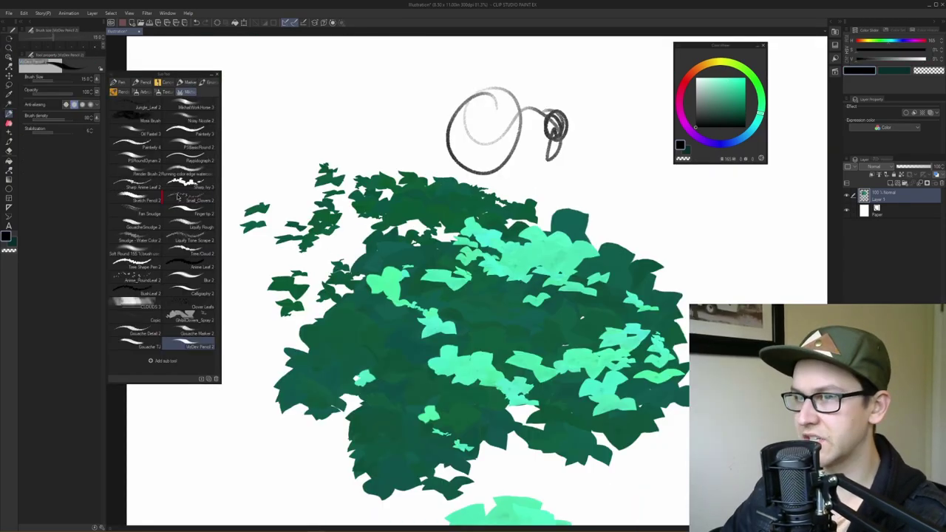
- Draw circles, loops and vertical strokes above the foliage with the Sketch Pencil 2 brush
{"action": "left_click_drag", "start_coordinate": [441, 161], "coordinate": [466, 222]}
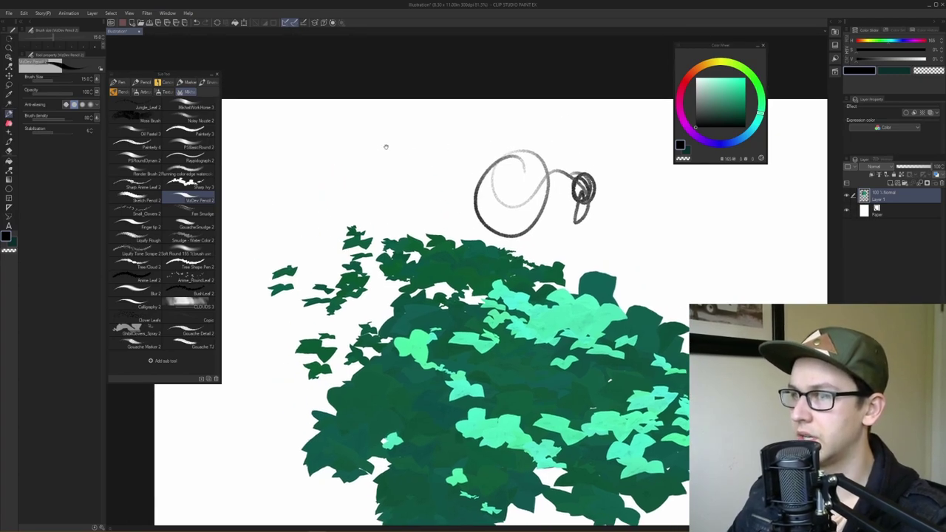
{"action": "left_click", "coordinate": [136, 199]}
{"action": "mouse_move", "coordinate": [411, 150]}
{"action": "left_mouse_down"}
{"action": "mouse_move", "coordinate": [442, 197]}
{"action": "mouse_move", "coordinate": [357, 196]}
{"action": "left_mouse_up"}
{"action": "left_click_drag", "start_coordinate": [333, 178], "coordinate": [328, 237]}
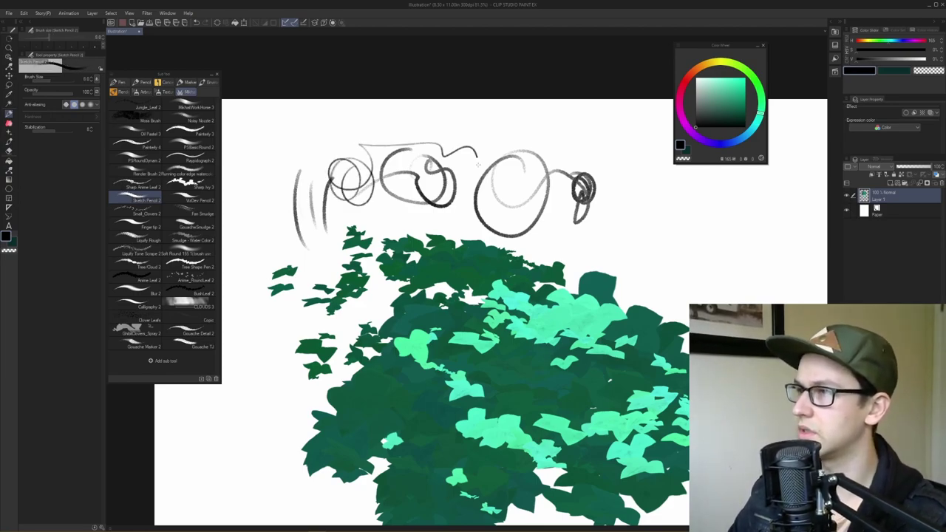
{"action": "left_click_drag", "start_coordinate": [477, 160], "coordinate": [482, 169]}
- Sketch a round head with guidelines and an eye in the empty area beside the loops using Sketch Pencil 2
{"action": "left_click_drag", "start_coordinate": [629, 180], "coordinate": [475, 165]}
{"action": "left_click_drag", "start_coordinate": [559, 143], "coordinate": [539, 142]}
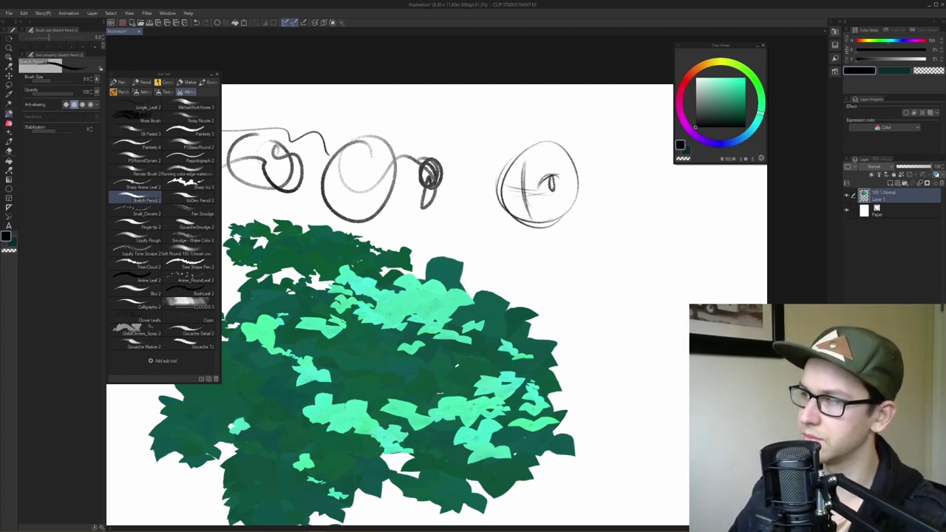
{"action": "left_click_drag", "start_coordinate": [567, 201], "coordinate": [566, 206]}
- Try circles and tapering wavy lines below the head sketch with the VisDev Pencil 2 brush at size 15, undoing the attempts
{"action": "left_click", "coordinate": [190, 199]}
{"action": "mouse_move", "coordinate": [583, 239]}
{"action": "left_mouse_down"}
{"action": "mouse_move", "coordinate": [541, 285]}
{"action": "mouse_move", "coordinate": [567, 238]}
{"action": "left_mouse_up"}
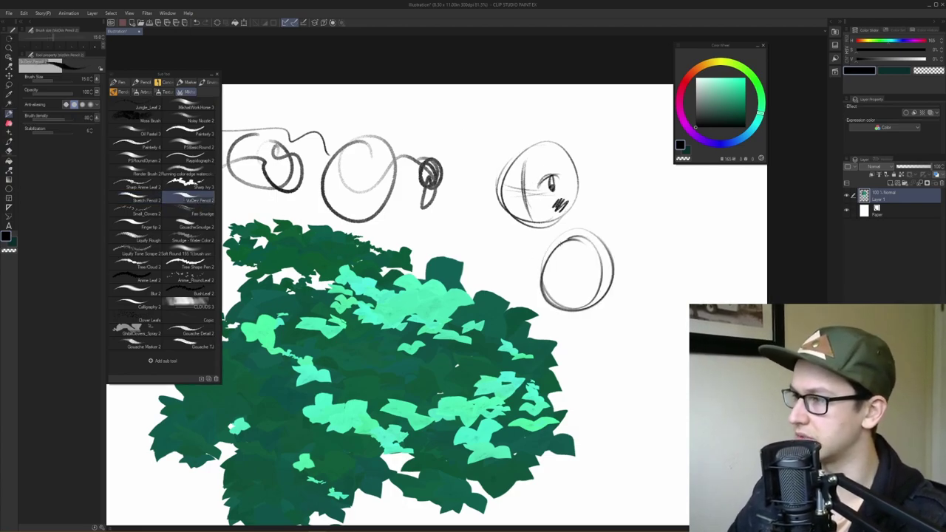
{"action": "key", "text": "ctrl+z"}
{"action": "left_click_drag", "start_coordinate": [500, 241], "coordinate": [591, 298]}
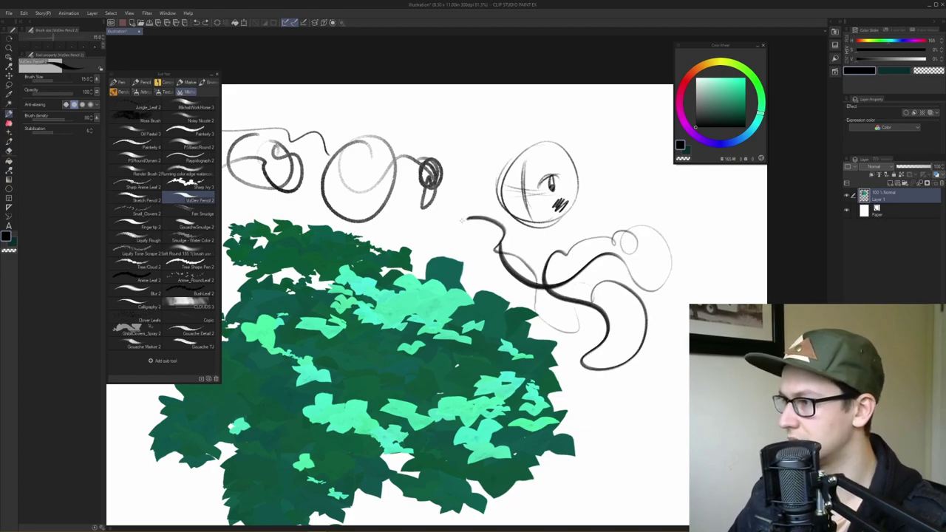
{"action": "key", "text": "ctrl+z"}
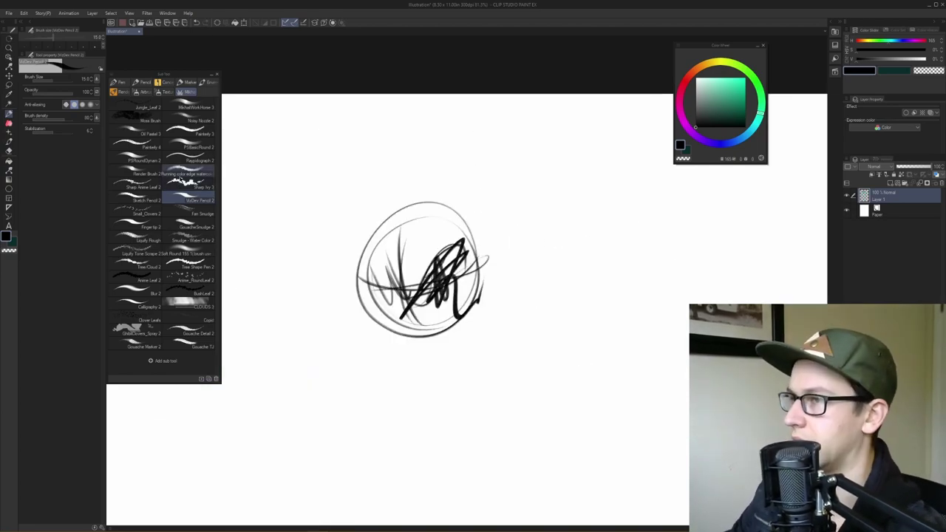
- Clear the pencil sketches from the layer and make a test stroke with the Small_Clovers 2 brush
{"action": "key", "text": "Delete"}
{"action": "left_click", "coordinate": [133, 212]}
{"action": "mouse_move", "coordinate": [532, 270]}
{"action": "left_mouse_down"}
{"action": "mouse_move", "coordinate": [362, 288]}
{"action": "mouse_move", "coordinate": [421, 317]}
{"action": "mouse_move", "coordinate": [328, 313]}
{"action": "mouse_move", "coordinate": [334, 285]}
{"action": "mouse_move", "coordinate": [602, 300]}
{"action": "mouse_move", "coordinate": [542, 253]}
{"action": "mouse_move", "coordinate": [519, 252]}
{"action": "left_mouse_up"}
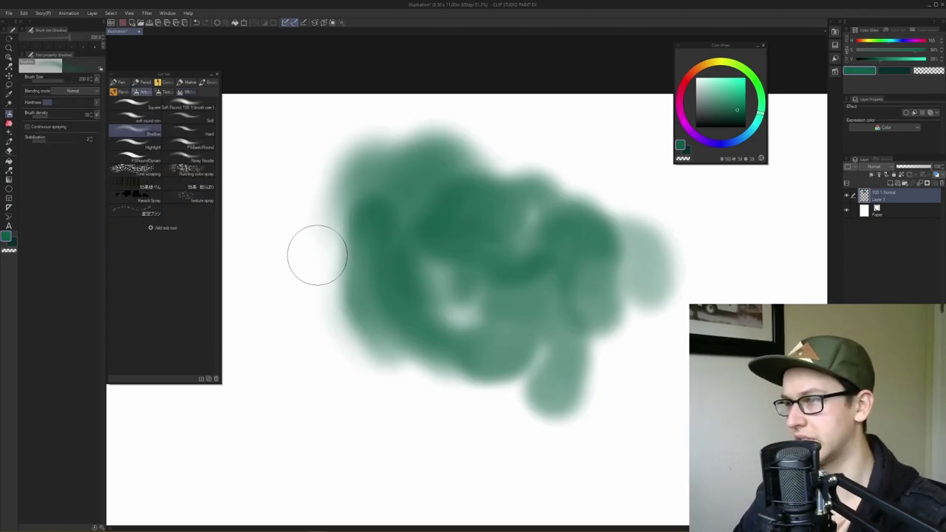
- Paint overlapping soft dark-green strokes with the Shadow airbrush at size 200
{"action": "mouse_move", "coordinate": [318, 255]}
{"action": "left_mouse_down"}
{"action": "mouse_move", "coordinate": [280, 338]}
{"action": "mouse_move", "coordinate": [291, 417]}
{"action": "mouse_move", "coordinate": [320, 355]}
{"action": "mouse_move", "coordinate": [363, 427]}
{"action": "mouse_move", "coordinate": [414, 437]}
{"action": "mouse_move", "coordinate": [431, 420]}
{"action": "left_mouse_up"}
{"action": "left_click_drag", "start_coordinate": [451, 384], "coordinate": [455, 321]}
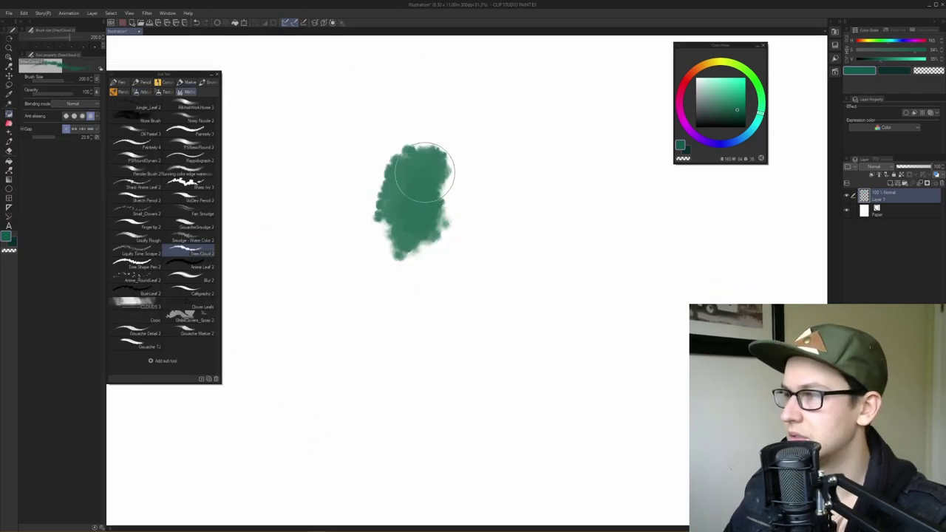
- Paint a dark-green foliage clump with the Tree/Cloud 2 brush and enlarge the brush to size 400
{"action": "mouse_move", "coordinate": [412, 173]}
{"action": "left_mouse_down"}
{"action": "mouse_move", "coordinate": [363, 207]}
{"action": "mouse_move", "coordinate": [391, 249]}
{"action": "mouse_move", "coordinate": [445, 232]}
{"action": "mouse_move", "coordinate": [450, 154]}
{"action": "mouse_move", "coordinate": [450, 182]}
{"action": "mouse_move", "coordinate": [468, 188]}
{"action": "mouse_move", "coordinate": [443, 237]}
{"action": "mouse_move", "coordinate": [433, 211]}
{"action": "mouse_move", "coordinate": [522, 254]}
{"action": "mouse_move", "coordinate": [391, 201]}
{"action": "mouse_move", "coordinate": [354, 270]}
{"action": "mouse_move", "coordinate": [308, 268]}
{"action": "mouse_move", "coordinate": [363, 232]}
{"action": "mouse_move", "coordinate": [410, 274]}
{"action": "mouse_move", "coordinate": [443, 274]}
{"action": "left_mouse_up"}
{"action": "key", "text": "bracketright"}
{"action": "key", "text": "bracketright"}
{"action": "key", "text": "bracketright"}
{"action": "key", "text": "bracketright"}
{"action": "key", "text": "bracketright"}
{"action": "key", "text": "bracketright"}
- Choose a lighter green and build bright highlights over the foliage clump with Tree/Cloud 2, undoing two test strokes
{"action": "left_click", "coordinate": [729, 91]}
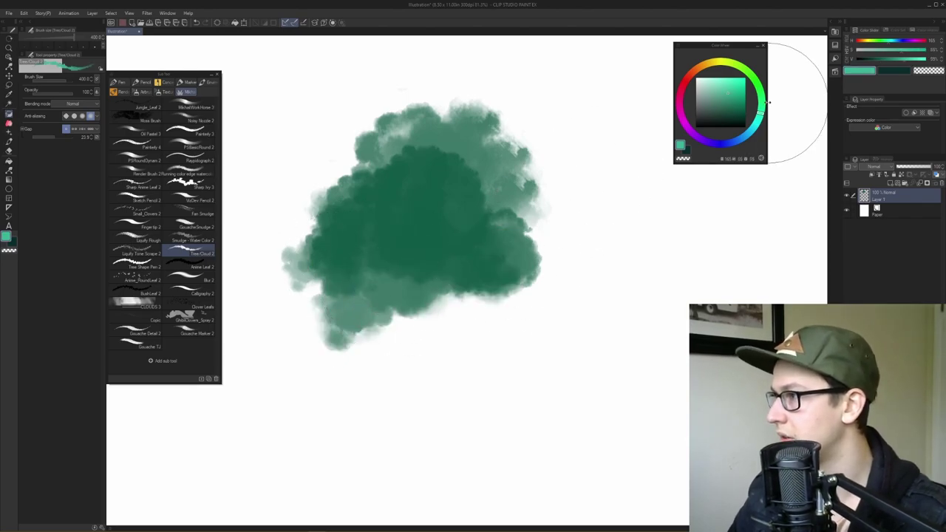
{"action": "mouse_move", "coordinate": [366, 181]}
{"action": "left_mouse_down"}
{"action": "mouse_move", "coordinate": [334, 225]}
{"action": "mouse_move", "coordinate": [329, 252]}
{"action": "mouse_move", "coordinate": [401, 230]}
{"action": "mouse_move", "coordinate": [533, 278]}
{"action": "mouse_move", "coordinate": [533, 293]}
{"action": "mouse_move", "coordinate": [371, 266]}
{"action": "mouse_move", "coordinate": [567, 238]}
{"action": "mouse_move", "coordinate": [629, 263]}
{"action": "mouse_move", "coordinate": [558, 188]}
{"action": "mouse_move", "coordinate": [462, 125]}
{"action": "mouse_move", "coordinate": [322, 168]}
{"action": "mouse_move", "coordinate": [348, 238]}
{"action": "mouse_move", "coordinate": [450, 193]}
{"action": "mouse_move", "coordinate": [364, 229]}
{"action": "mouse_move", "coordinate": [419, 240]}
{"action": "left_mouse_up"}
{"action": "key", "text": "ctrl+z"}
{"action": "mouse_move", "coordinate": [344, 275]}
{"action": "left_mouse_down"}
{"action": "mouse_move", "coordinate": [328, 262]}
{"action": "mouse_move", "coordinate": [323, 285]}
{"action": "left_mouse_up"}
{"action": "key", "text": "ctrl+z"}
{"action": "key", "text": "ctrl+space"}
{"action": "mouse_move", "coordinate": [320, 186]}
{"action": "left_mouse_down"}
{"action": "mouse_move", "coordinate": [341, 193]}
{"action": "mouse_move", "coordinate": [326, 171]}
{"action": "left_mouse_up"}
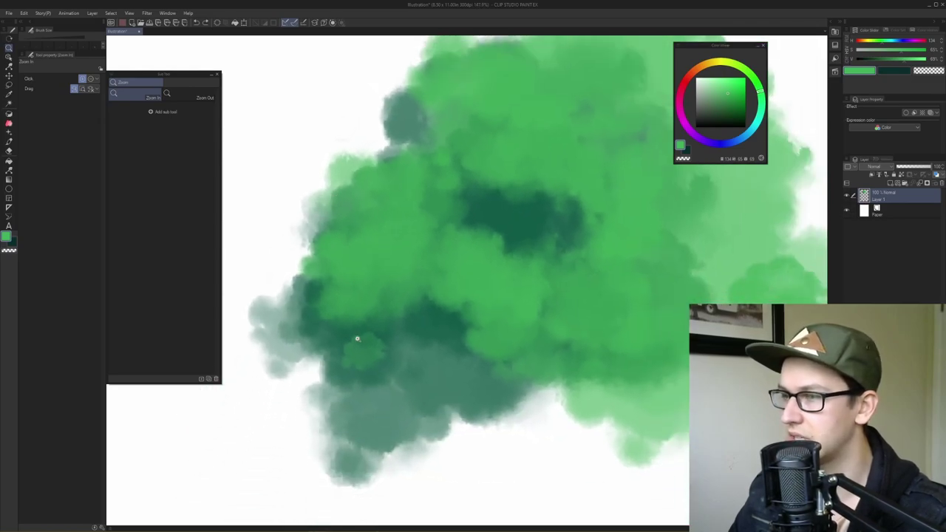
{"action": "left_click_drag", "start_coordinate": [383, 346], "coordinate": [355, 344]}
{"action": "left_click_drag", "start_coordinate": [554, 281], "coordinate": [538, 232]}
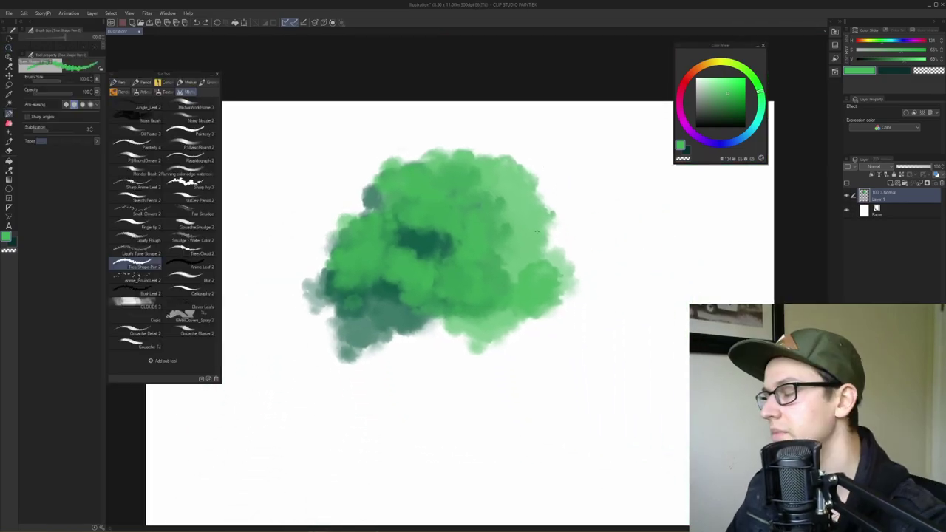
- Clear the layer and draw a dark-green bush with light-green highlight patches using Tree Shape Pen 2 at size 100
{"action": "key", "text": "Delete"}
{"action": "left_click", "coordinate": [736, 108]}
{"action": "mouse_move", "coordinate": [418, 247]}
{"action": "left_mouse_down"}
{"action": "mouse_move", "coordinate": [430, 281]}
{"action": "mouse_move", "coordinate": [404, 281]}
{"action": "left_mouse_up"}
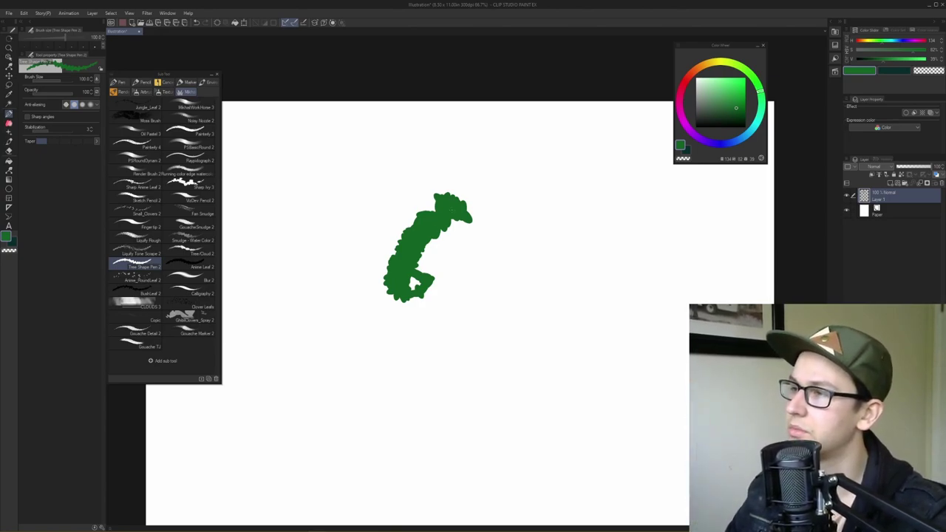
{"action": "mouse_move", "coordinate": [519, 174]}
{"action": "left_mouse_down"}
{"action": "mouse_move", "coordinate": [523, 211]}
{"action": "mouse_move", "coordinate": [481, 233]}
{"action": "left_mouse_up"}
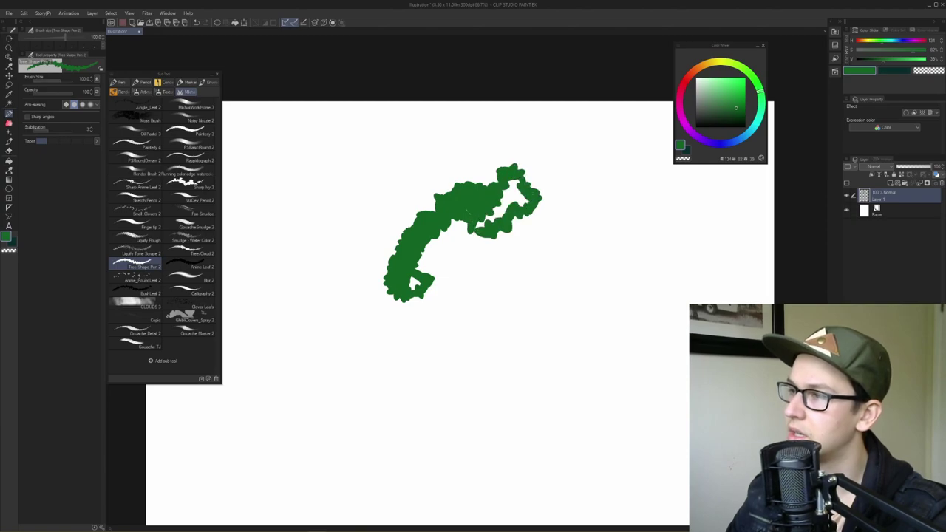
{"action": "mouse_move", "coordinate": [357, 313]}
{"action": "left_mouse_down"}
{"action": "mouse_move", "coordinate": [383, 337]}
{"action": "mouse_move", "coordinate": [484, 222]}
{"action": "mouse_move", "coordinate": [517, 296]}
{"action": "mouse_move", "coordinate": [464, 324]}
{"action": "left_mouse_up"}
{"action": "left_click", "coordinate": [717, 93]}
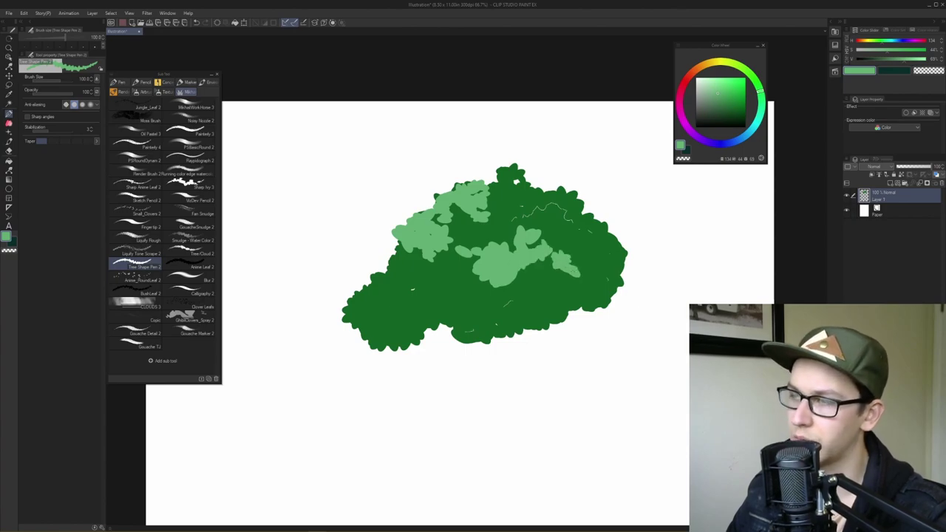
{"action": "mouse_move", "coordinate": [585, 279]}
{"action": "left_mouse_down"}
{"action": "mouse_move", "coordinate": [594, 248]}
{"action": "mouse_move", "coordinate": [459, 275]}
{"action": "mouse_move", "coordinate": [537, 232]}
{"action": "mouse_move", "coordinate": [566, 229]}
{"action": "mouse_move", "coordinate": [517, 215]}
{"action": "left_mouse_up"}
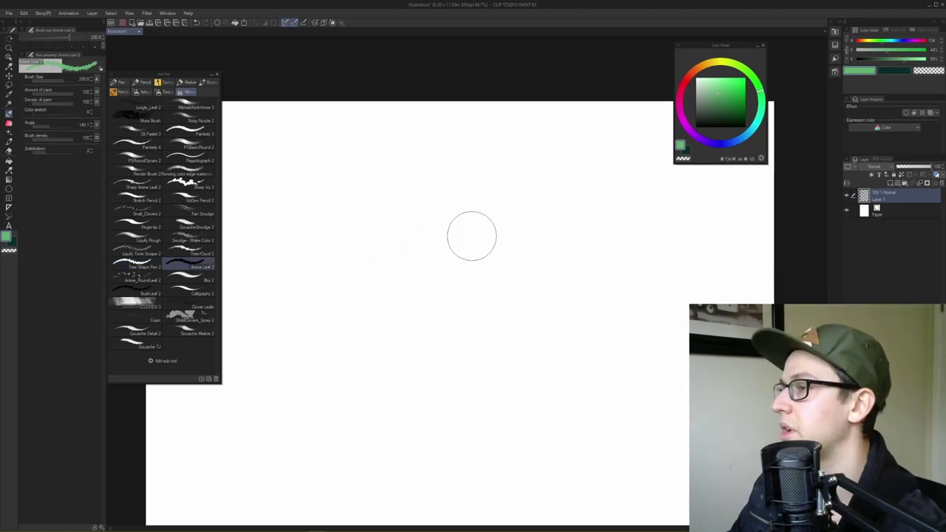
- Undo a light-green test stroke, switch to a medium green and paint a long hedge with Anime Leaf 2 at size 200
{"action": "mouse_move", "coordinate": [471, 234]}
{"action": "left_mouse_down"}
{"action": "mouse_move", "coordinate": [394, 245]}
{"action": "mouse_move", "coordinate": [466, 264]}
{"action": "mouse_move", "coordinate": [392, 290]}
{"action": "left_mouse_up"}
{"action": "key", "text": "ctrl+z"}
{"action": "key", "text": "x"}
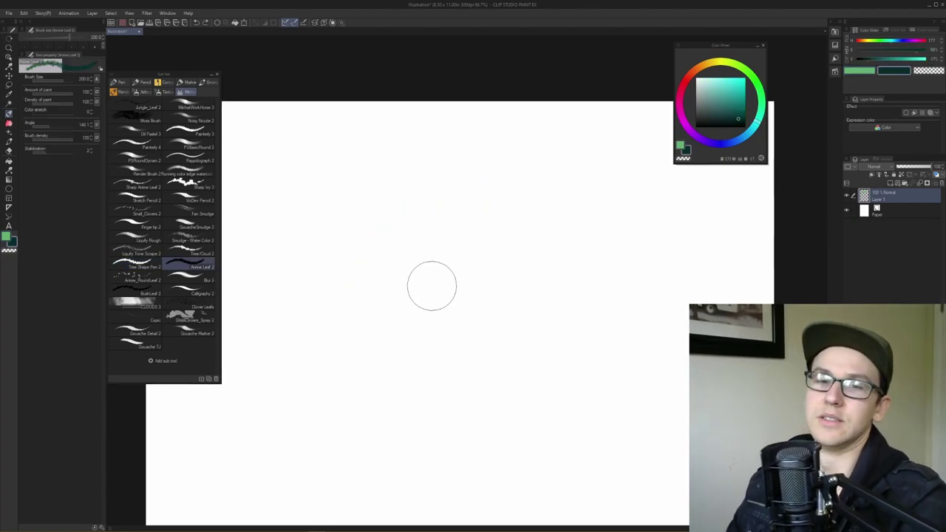
{"action": "mouse_move", "coordinate": [766, 120]}
{"action": "left_mouse_down"}
{"action": "mouse_move", "coordinate": [765, 108]}
{"action": "mouse_move", "coordinate": [743, 96]}
{"action": "left_mouse_up"}
{"action": "mouse_move", "coordinate": [399, 298]}
{"action": "left_mouse_down"}
{"action": "mouse_move", "coordinate": [379, 286]}
{"action": "mouse_move", "coordinate": [416, 301]}
{"action": "mouse_move", "coordinate": [328, 303]}
{"action": "mouse_move", "coordinate": [289, 315]}
{"action": "mouse_move", "coordinate": [499, 320]}
{"action": "mouse_move", "coordinate": [439, 304]}
{"action": "mouse_move", "coordinate": [474, 325]}
{"action": "mouse_move", "coordinate": [328, 328]}
{"action": "mouse_move", "coordinate": [544, 324]}
{"action": "mouse_move", "coordinate": [274, 325]}
{"action": "left_mouse_up"}
{"action": "mouse_move", "coordinate": [507, 292]}
{"action": "left_mouse_down"}
{"action": "mouse_move", "coordinate": [460, 303]}
{"action": "mouse_move", "coordinate": [586, 294]}
{"action": "mouse_move", "coordinate": [556, 311]}
{"action": "mouse_move", "coordinate": [635, 296]}
{"action": "left_mouse_up"}
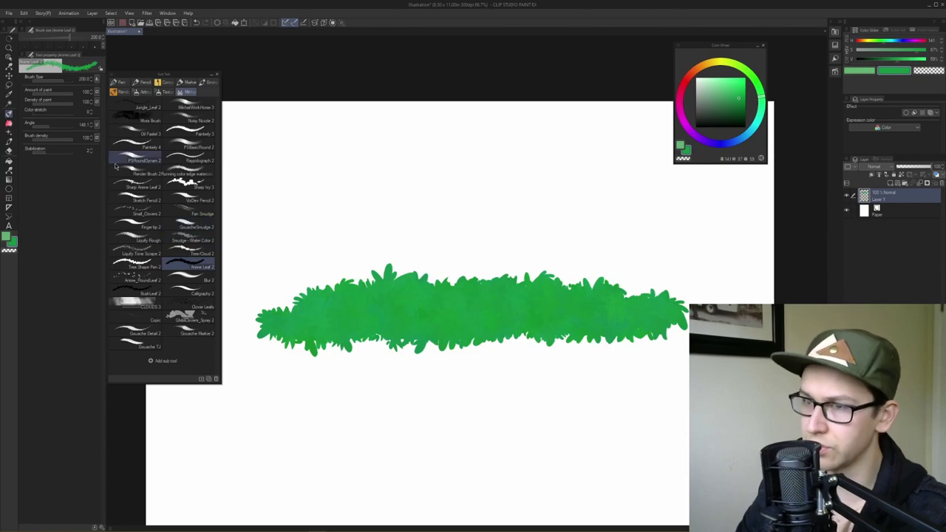
- Open the detailed settings of the Anime Leaf 2 brush, view its Color Jitter options and close them
{"action": "left_click", "coordinate": [101, 527]}
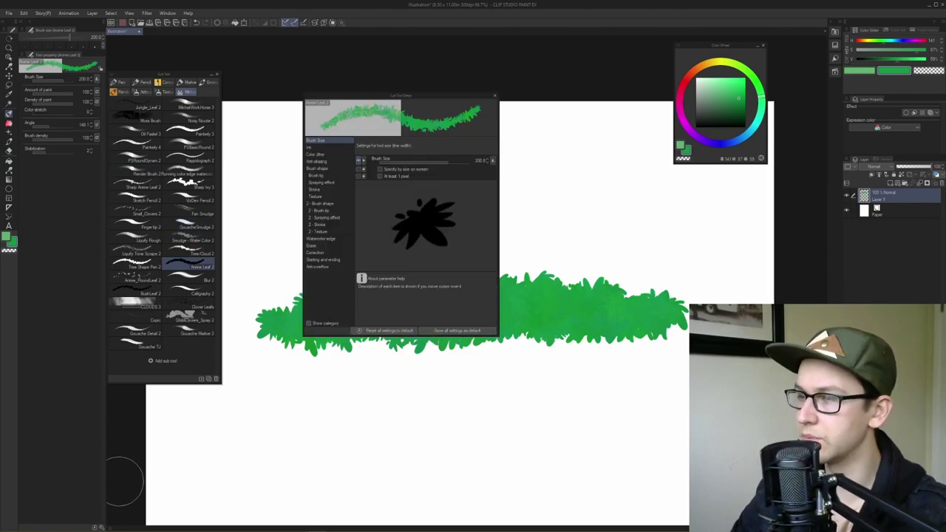
{"action": "left_click", "coordinate": [333, 155]}
{"action": "left_click", "coordinate": [494, 95]}
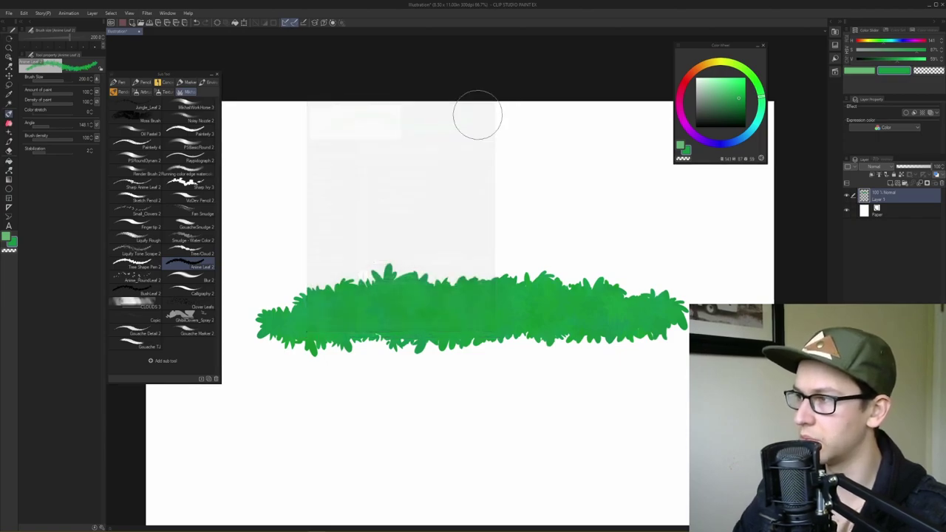
- Choose a lighter green and paint highlight leaves along the upper part of the hedge with Anime Leaf 2
{"action": "left_click", "coordinate": [726, 90]}
{"action": "mouse_move", "coordinate": [294, 307]}
{"action": "left_mouse_down"}
{"action": "mouse_move", "coordinate": [273, 320]}
{"action": "mouse_move", "coordinate": [304, 307]}
{"action": "left_mouse_up"}
{"action": "mouse_move", "coordinate": [354, 281]}
{"action": "left_mouse_down"}
{"action": "mouse_move", "coordinate": [310, 293]}
{"action": "mouse_move", "coordinate": [352, 297]}
{"action": "mouse_move", "coordinate": [354, 317]}
{"action": "mouse_move", "coordinate": [402, 284]}
{"action": "mouse_move", "coordinate": [293, 299]}
{"action": "mouse_move", "coordinate": [371, 305]}
{"action": "mouse_move", "coordinate": [329, 292]}
{"action": "mouse_move", "coordinate": [272, 309]}
{"action": "mouse_move", "coordinate": [262, 300]}
{"action": "mouse_move", "coordinate": [254, 318]}
{"action": "mouse_move", "coordinate": [291, 303]}
{"action": "mouse_move", "coordinate": [419, 314]}
{"action": "mouse_move", "coordinate": [396, 302]}
{"action": "mouse_move", "coordinate": [445, 310]}
{"action": "mouse_move", "coordinate": [436, 298]}
{"action": "mouse_move", "coordinate": [488, 303]}
{"action": "mouse_move", "coordinate": [453, 295]}
{"action": "mouse_move", "coordinate": [476, 294]}
{"action": "mouse_move", "coordinate": [580, 307]}
{"action": "mouse_move", "coordinate": [519, 275]}
{"action": "mouse_move", "coordinate": [581, 285]}
{"action": "left_mouse_up"}
{"action": "mouse_move", "coordinate": [502, 296]}
{"action": "left_mouse_down"}
{"action": "mouse_move", "coordinate": [453, 322]}
{"action": "mouse_move", "coordinate": [411, 300]}
{"action": "mouse_move", "coordinate": [579, 295]}
{"action": "mouse_move", "coordinate": [637, 299]}
{"action": "left_mouse_up"}
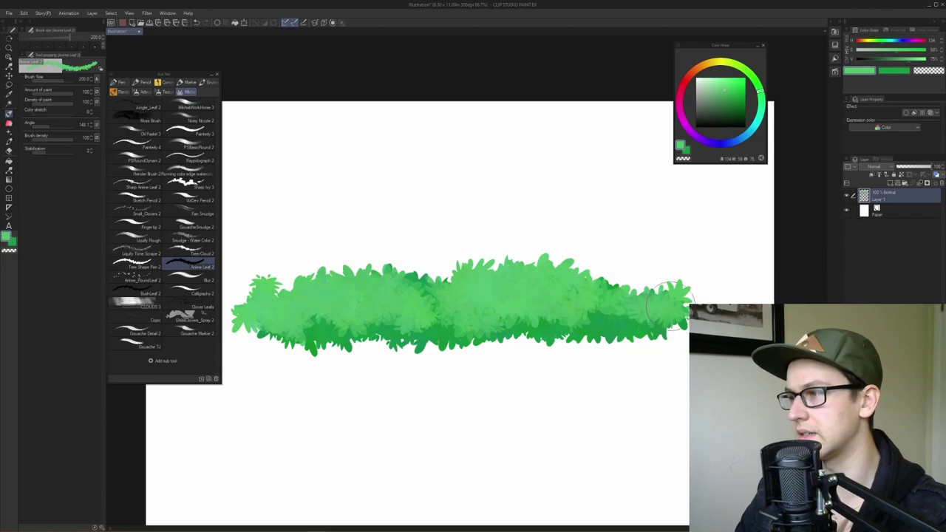
- Clear the layer and paint a round medium-green bush with Anime Leaf 2 at size 200, adding light-green highlight leaves on a new layer
{"action": "key", "text": "Delete"}
{"action": "mouse_move", "coordinate": [451, 259]}
{"action": "left_mouse_down"}
{"action": "mouse_move", "coordinate": [481, 229]}
{"action": "mouse_move", "coordinate": [430, 216]}
{"action": "mouse_move", "coordinate": [406, 241]}
{"action": "mouse_move", "coordinate": [411, 217]}
{"action": "mouse_move", "coordinate": [400, 221]}
{"action": "mouse_move", "coordinate": [416, 197]}
{"action": "mouse_move", "coordinate": [461, 196]}
{"action": "mouse_move", "coordinate": [454, 221]}
{"action": "mouse_move", "coordinate": [405, 203]}
{"action": "mouse_move", "coordinate": [378, 222]}
{"action": "mouse_move", "coordinate": [402, 198]}
{"action": "mouse_move", "coordinate": [414, 249]}
{"action": "mouse_move", "coordinate": [401, 231]}
{"action": "mouse_move", "coordinate": [377, 273]}
{"action": "left_mouse_up"}
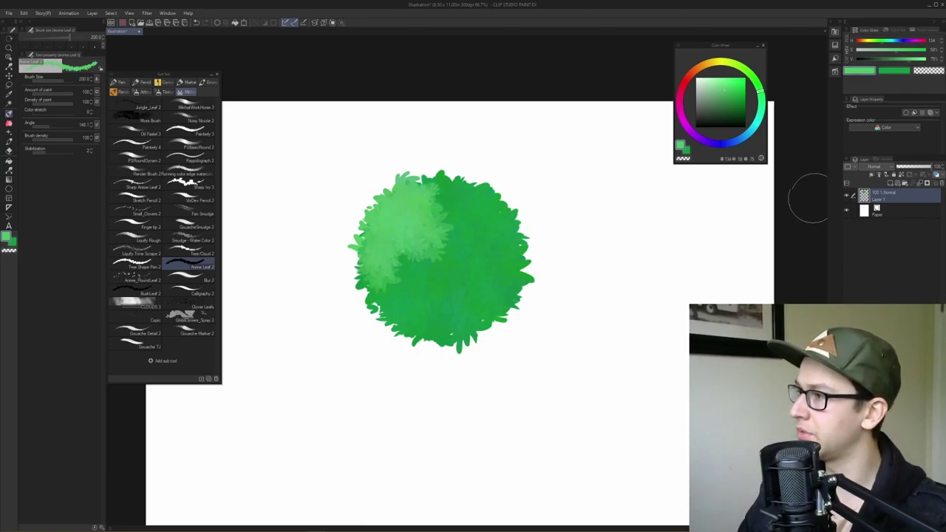
{"action": "mouse_move", "coordinate": [391, 219]}
{"action": "left_mouse_down"}
{"action": "mouse_move", "coordinate": [434, 238]}
{"action": "mouse_move", "coordinate": [432, 274]}
{"action": "mouse_move", "coordinate": [482, 295]}
{"action": "mouse_move", "coordinate": [484, 267]}
{"action": "mouse_move", "coordinate": [495, 262]}
{"action": "mouse_move", "coordinate": [480, 201]}
{"action": "mouse_move", "coordinate": [405, 189]}
{"action": "left_mouse_up"}
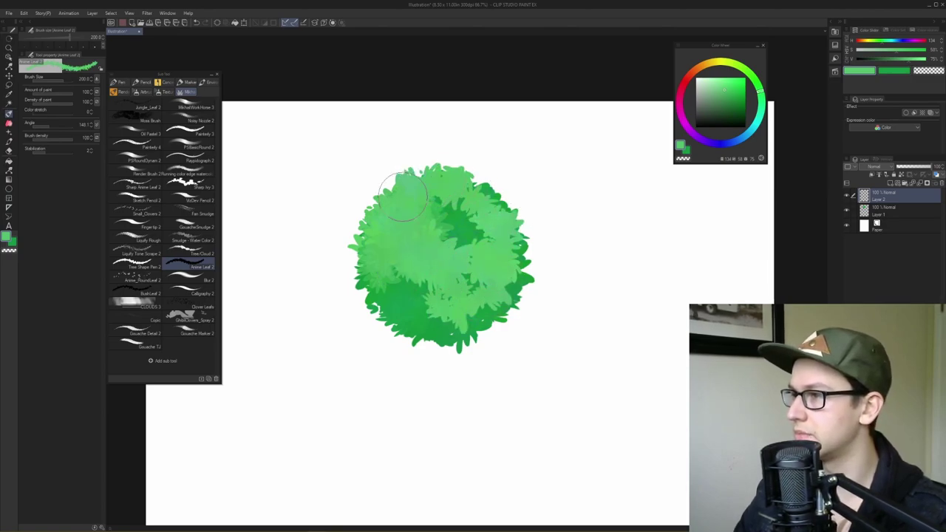
- Paint a second round bush in dark green below the first one on Layer 1 with Anime Leaf 2
{"action": "left_click", "coordinate": [739, 115]}
{"action": "left_click_drag", "start_coordinate": [419, 395], "coordinate": [459, 281]}
{"action": "left_click", "coordinate": [900, 208]}
{"action": "mouse_move", "coordinate": [501, 311]}
{"action": "left_mouse_down"}
{"action": "mouse_move", "coordinate": [468, 422]}
{"action": "mouse_move", "coordinate": [545, 337]}
{"action": "mouse_move", "coordinate": [444, 295]}
{"action": "left_mouse_up"}
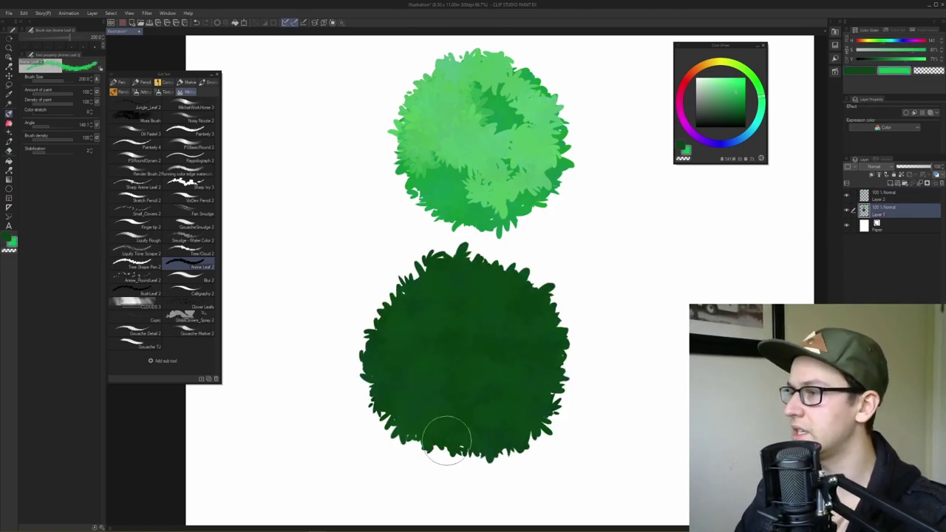
{"action": "mouse_move", "coordinate": [393, 323]}
{"action": "left_mouse_down"}
{"action": "mouse_move", "coordinate": [422, 286]}
{"action": "mouse_move", "coordinate": [383, 323]}
{"action": "mouse_move", "coordinate": [411, 333]}
{"action": "mouse_move", "coordinate": [439, 326]}
{"action": "mouse_move", "coordinate": [449, 354]}
{"action": "mouse_move", "coordinate": [366, 354]}
{"action": "mouse_move", "coordinate": [397, 348]}
{"action": "mouse_move", "coordinate": [404, 357]}
{"action": "mouse_move", "coordinate": [389, 344]}
{"action": "mouse_move", "coordinate": [385, 359]}
{"action": "mouse_move", "coordinate": [410, 348]}
{"action": "mouse_move", "coordinate": [425, 357]}
{"action": "mouse_move", "coordinate": [425, 392]}
{"action": "left_mouse_up"}
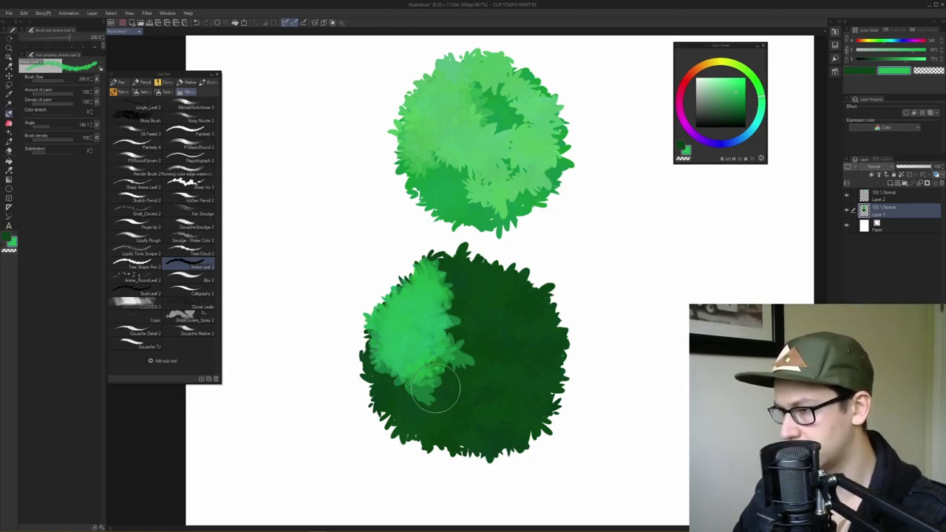
{"action": "mouse_move", "coordinate": [439, 298]}
{"action": "left_mouse_down"}
{"action": "mouse_move", "coordinate": [489, 297]}
{"action": "mouse_move", "coordinate": [464, 277]}
{"action": "left_mouse_up"}
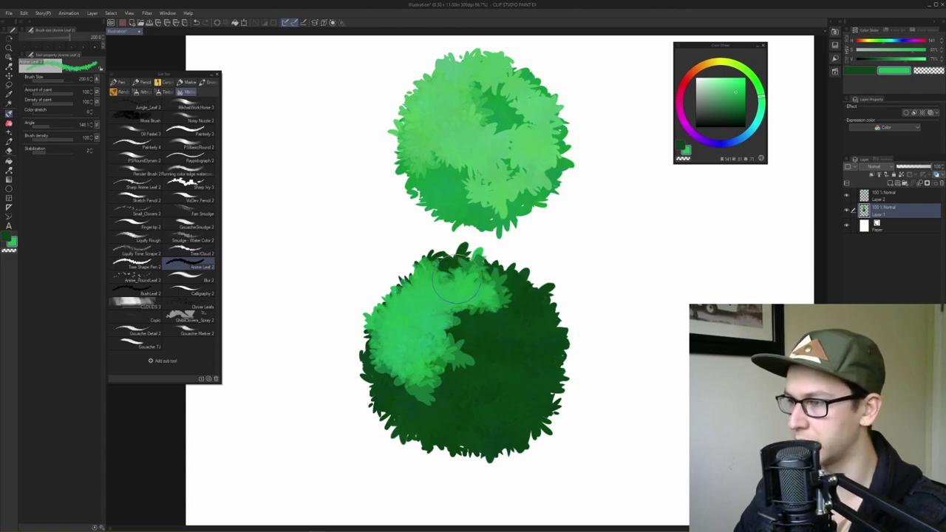
{"action": "key", "text": "ctrl+z"}
{"action": "key", "text": "ctrl+z"}
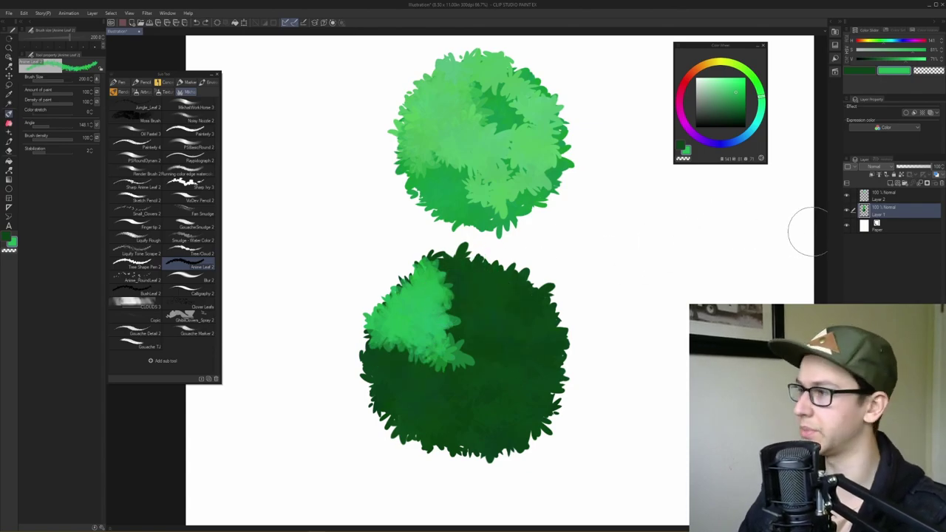
{"action": "key", "text": "ctrl+z"}
- Paint bright-green highlight leaves over the dark bush on Layer 2 with Anime Leaf 2 at size 200
{"action": "left_click", "coordinate": [892, 193]}
{"action": "mouse_move", "coordinate": [443, 265]}
{"action": "left_mouse_down"}
{"action": "mouse_move", "coordinate": [400, 292]}
{"action": "mouse_move", "coordinate": [442, 289]}
{"action": "left_mouse_up"}
{"action": "mouse_move", "coordinate": [442, 339]}
{"action": "left_mouse_down"}
{"action": "mouse_move", "coordinate": [487, 318]}
{"action": "mouse_move", "coordinate": [493, 327]}
{"action": "mouse_move", "coordinate": [471, 289]}
{"action": "mouse_move", "coordinate": [486, 275]}
{"action": "mouse_move", "coordinate": [451, 255]}
{"action": "mouse_move", "coordinate": [493, 280]}
{"action": "mouse_move", "coordinate": [442, 276]}
{"action": "mouse_move", "coordinate": [536, 305]}
{"action": "mouse_move", "coordinate": [534, 376]}
{"action": "mouse_move", "coordinate": [571, 315]}
{"action": "left_mouse_up"}
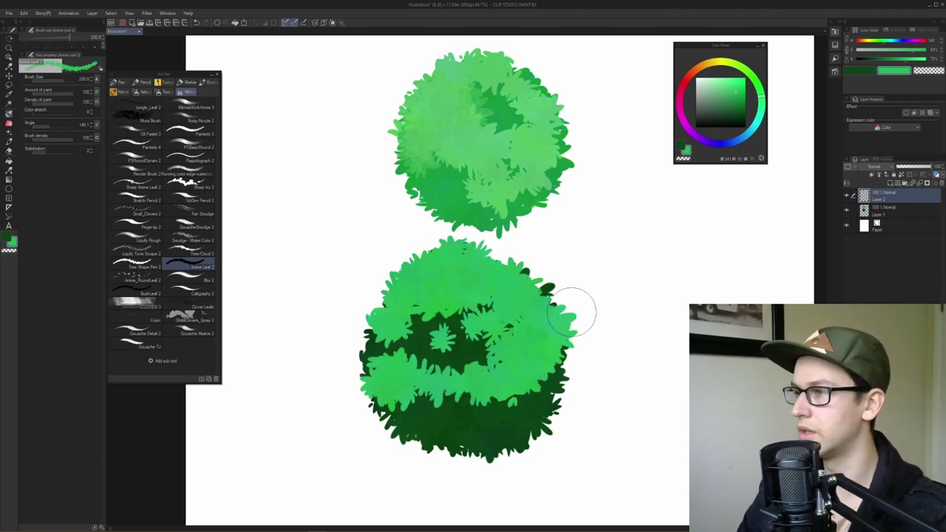
- Clear the canvas and scatter small bright-green leaves across it with the Anime_RoundLeaf 2 brush
{"action": "left_click", "coordinate": [135, 279]}
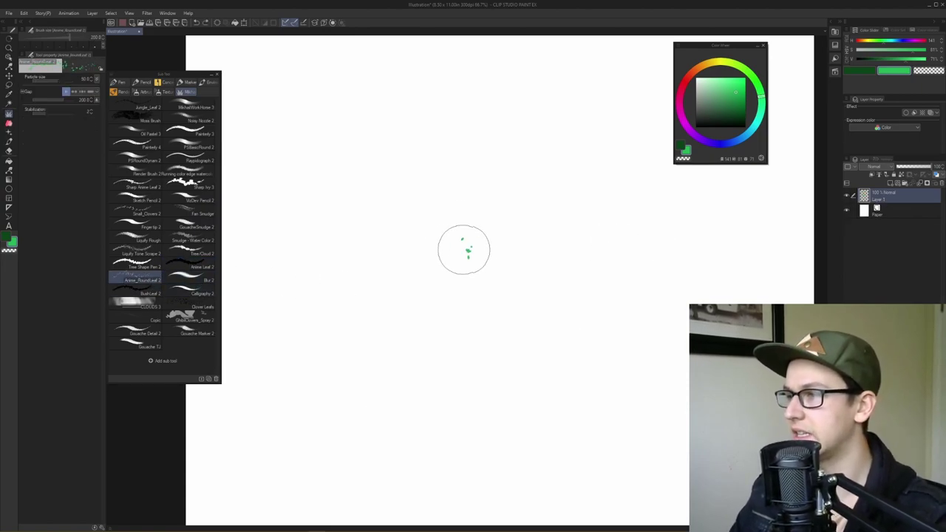
{"action": "mouse_move", "coordinate": [463, 249]}
{"action": "left_mouse_down"}
{"action": "mouse_move", "coordinate": [490, 247]}
{"action": "mouse_move", "coordinate": [448, 269]}
{"action": "mouse_move", "coordinate": [366, 278]}
{"action": "mouse_move", "coordinate": [398, 285]}
{"action": "mouse_move", "coordinate": [390, 270]}
{"action": "mouse_move", "coordinate": [328, 281]}
{"action": "mouse_move", "coordinate": [385, 288]}
{"action": "mouse_move", "coordinate": [355, 267]}
{"action": "mouse_move", "coordinate": [357, 245]}
{"action": "mouse_move", "coordinate": [384, 256]}
{"action": "mouse_move", "coordinate": [437, 234]}
{"action": "mouse_move", "coordinate": [408, 232]}
{"action": "mouse_move", "coordinate": [436, 295]}
{"action": "mouse_move", "coordinate": [368, 266]}
{"action": "mouse_move", "coordinate": [372, 291]}
{"action": "left_mouse_up"}
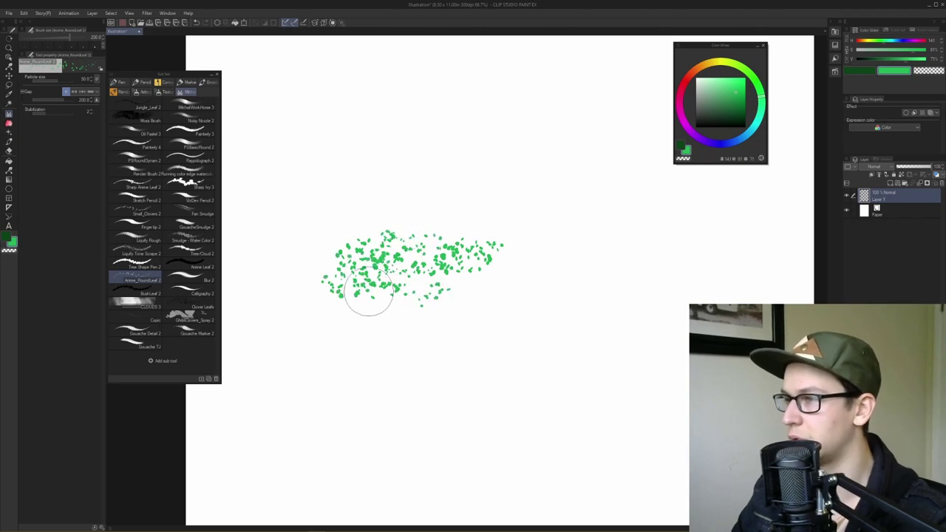
{"action": "mouse_move", "coordinate": [433, 257]}
{"action": "left_mouse_down"}
{"action": "mouse_move", "coordinate": [478, 273]}
{"action": "mouse_move", "coordinate": [513, 253]}
{"action": "mouse_move", "coordinate": [540, 275]}
{"action": "mouse_move", "coordinate": [539, 291]}
{"action": "mouse_move", "coordinate": [601, 251]}
{"action": "left_mouse_up"}
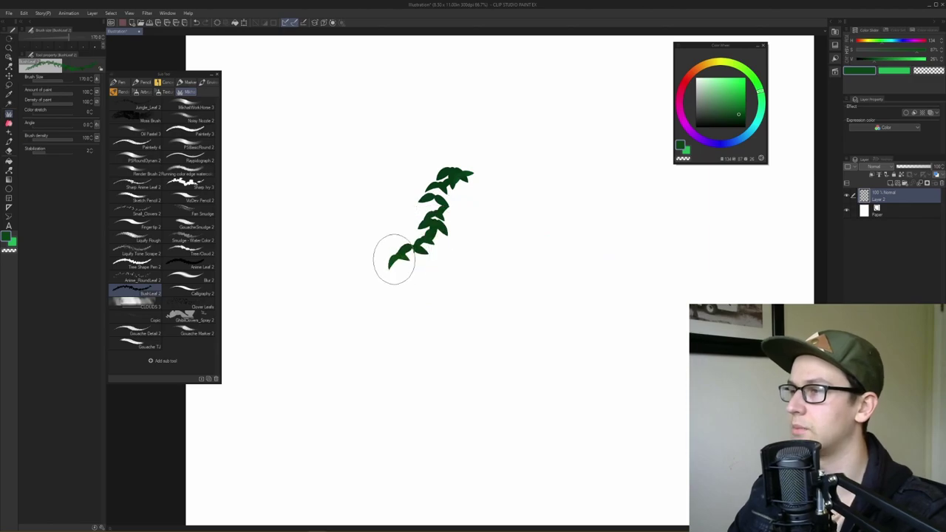
- Paint a wide dark-green bush on the cleared canvas with BushLeaf 2 at size 170
{"action": "mouse_move", "coordinate": [392, 258]}
{"action": "left_mouse_down"}
{"action": "mouse_move", "coordinate": [385, 237]}
{"action": "mouse_move", "coordinate": [403, 222]}
{"action": "mouse_move", "coordinate": [340, 218]}
{"action": "mouse_move", "coordinate": [362, 235]}
{"action": "mouse_move", "coordinate": [353, 260]}
{"action": "mouse_move", "coordinate": [380, 186]}
{"action": "mouse_move", "coordinate": [436, 198]}
{"action": "mouse_move", "coordinate": [473, 236]}
{"action": "mouse_move", "coordinate": [444, 255]}
{"action": "mouse_move", "coordinate": [362, 248]}
{"action": "left_mouse_up"}
{"action": "left_click_drag", "start_coordinate": [359, 170], "coordinate": [302, 267]}
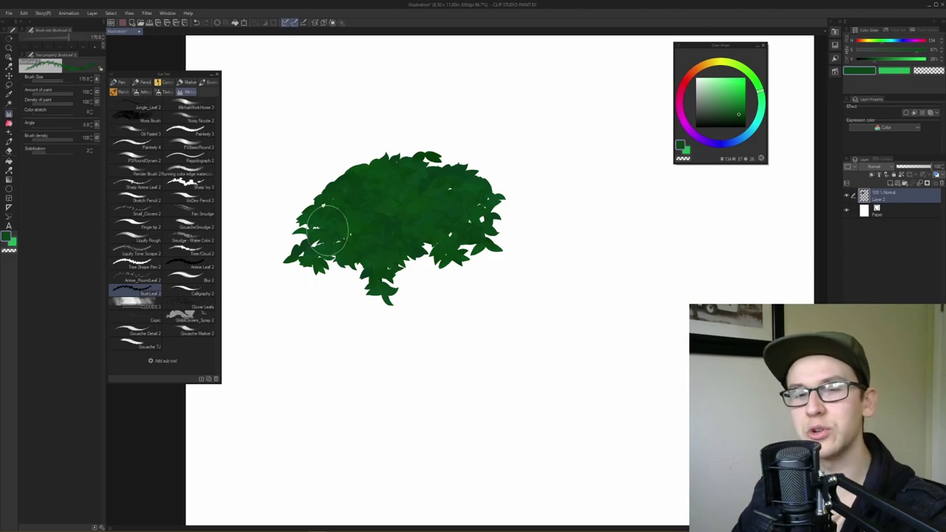
{"action": "mouse_move", "coordinate": [428, 258]}
{"action": "left_mouse_down"}
{"action": "mouse_move", "coordinate": [458, 281]}
{"action": "mouse_move", "coordinate": [434, 246]}
{"action": "mouse_move", "coordinate": [455, 257]}
{"action": "mouse_move", "coordinate": [481, 216]}
{"action": "mouse_move", "coordinate": [499, 222]}
{"action": "mouse_move", "coordinate": [469, 242]}
{"action": "mouse_move", "coordinate": [467, 272]}
{"action": "mouse_move", "coordinate": [488, 221]}
{"action": "left_mouse_up"}
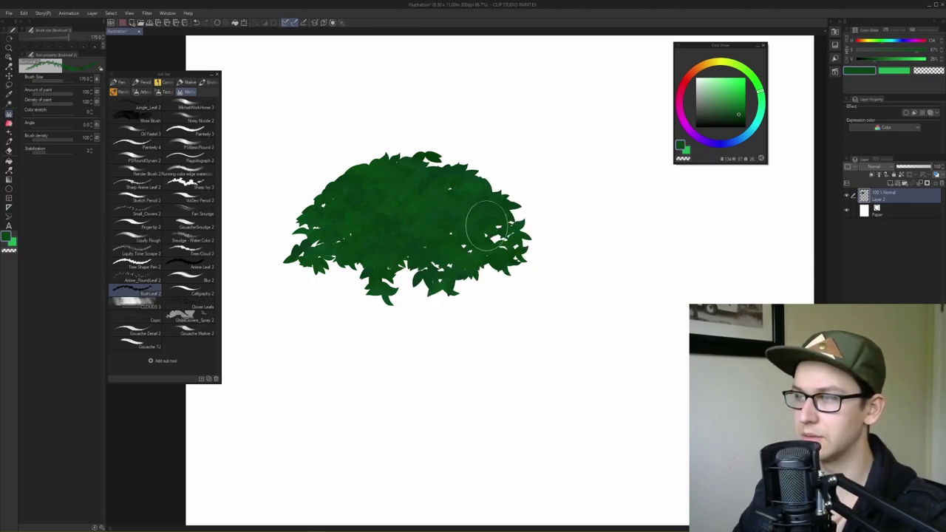
- Swap to bright green and paint highlight leaves over the dark bush on a separate layer with BushLeaf 2
{"action": "key", "text": "x"}
{"action": "mouse_move", "coordinate": [443, 159]}
{"action": "left_mouse_down"}
{"action": "mouse_move", "coordinate": [456, 180]}
{"action": "mouse_move", "coordinate": [433, 187]}
{"action": "mouse_move", "coordinate": [444, 215]}
{"action": "mouse_move", "coordinate": [459, 209]}
{"action": "mouse_move", "coordinate": [462, 234]}
{"action": "mouse_move", "coordinate": [429, 255]}
{"action": "mouse_move", "coordinate": [362, 193]}
{"action": "mouse_move", "coordinate": [319, 213]}
{"action": "mouse_move", "coordinate": [407, 198]}
{"action": "mouse_move", "coordinate": [389, 205]}
{"action": "mouse_move", "coordinate": [385, 243]}
{"action": "mouse_move", "coordinate": [423, 190]}
{"action": "mouse_move", "coordinate": [376, 252]}
{"action": "mouse_move", "coordinate": [383, 223]}
{"action": "mouse_move", "coordinate": [426, 237]}
{"action": "mouse_move", "coordinate": [429, 224]}
{"action": "mouse_move", "coordinate": [457, 248]}
{"action": "mouse_move", "coordinate": [511, 224]}
{"action": "mouse_move", "coordinate": [418, 164]}
{"action": "mouse_move", "coordinate": [341, 181]}
{"action": "mouse_move", "coordinate": [442, 179]}
{"action": "left_mouse_up"}
{"action": "mouse_move", "coordinate": [502, 262]}
{"action": "left_mouse_down"}
{"action": "mouse_move", "coordinate": [492, 313]}
{"action": "mouse_move", "coordinate": [406, 292]}
{"action": "mouse_move", "coordinate": [255, 280]}
{"action": "left_mouse_up"}
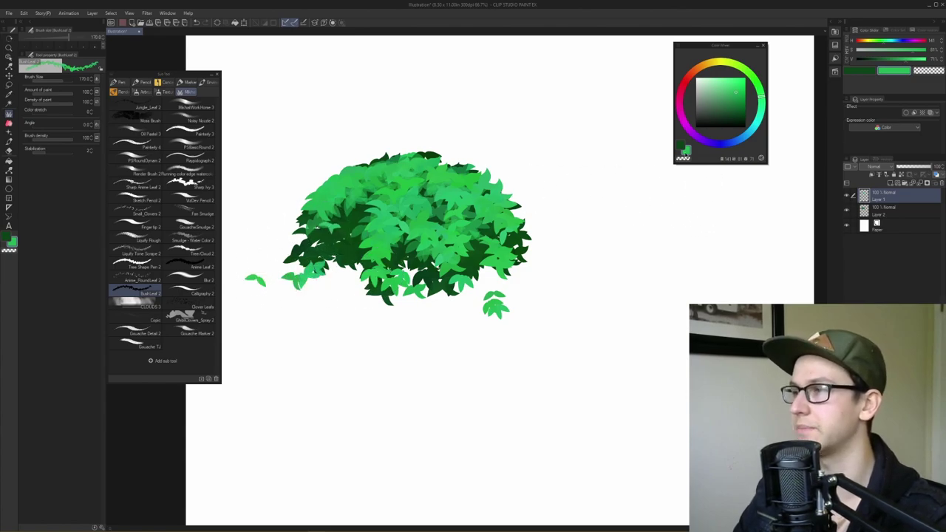
- Draw dark-green curves and filled strokes above the bush with Calligraphy 2 at size 120
{"action": "left_click", "coordinate": [190, 290]}
{"action": "left_click_drag", "start_coordinate": [532, 257], "coordinate": [522, 275]}
{"action": "left_click", "coordinate": [739, 116]}
{"action": "left_click_drag", "start_coordinate": [502, 175], "coordinate": [431, 223]}
{"action": "mouse_move", "coordinate": [501, 143]}
{"action": "left_mouse_down"}
{"action": "mouse_move", "coordinate": [535, 201]}
{"action": "mouse_move", "coordinate": [532, 157]}
{"action": "left_mouse_up"}
{"action": "left_click_drag", "start_coordinate": [403, 159], "coordinate": [434, 202]}
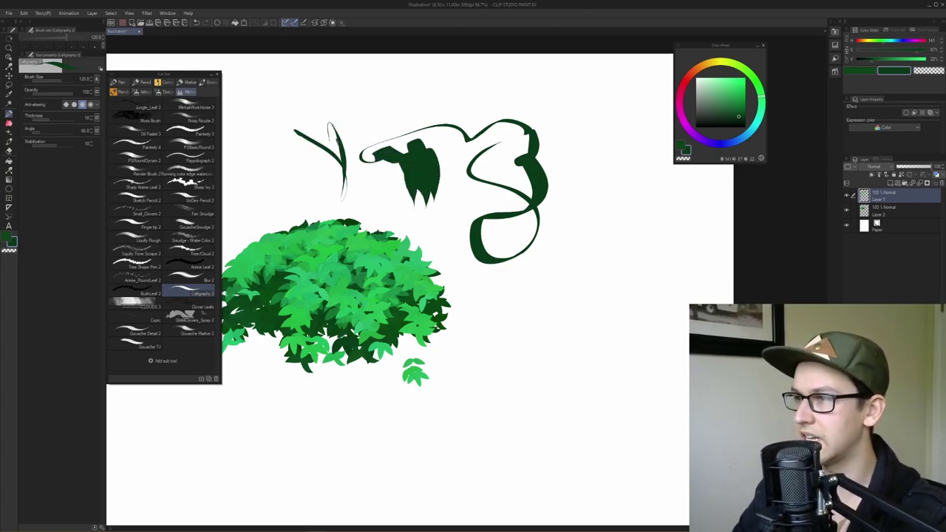
{"action": "left_click_drag", "start_coordinate": [340, 135], "coordinate": [383, 183]}
{"action": "left_click_drag", "start_coordinate": [605, 138], "coordinate": [615, 297]}
{"action": "key", "text": "ctrl+z"}
{"action": "left_click_drag", "start_coordinate": [467, 144], "coordinate": [512, 193]}
- Switch to black and add scribbles and short tapered strokes beside the green ones with Calligraphy 2
{"action": "left_click", "coordinate": [696, 127]}
{"action": "left_click_drag", "start_coordinate": [474, 188], "coordinate": [553, 264]}
{"action": "left_click_drag", "start_coordinate": [506, 226], "coordinate": [590, 177]}
{"action": "mouse_move", "coordinate": [559, 231]}
{"action": "left_mouse_down"}
{"action": "mouse_move", "coordinate": [614, 219]}
{"action": "mouse_move", "coordinate": [645, 195]}
{"action": "left_mouse_up"}
{"action": "left_click_drag", "start_coordinate": [640, 208], "coordinate": [674, 193]}
{"action": "left_click_drag", "start_coordinate": [630, 226], "coordinate": [662, 238]}
{"action": "left_click_drag", "start_coordinate": [650, 214], "coordinate": [636, 217]}
{"action": "left_click_drag", "start_coordinate": [531, 134], "coordinate": [640, 90]}
{"action": "left_click_drag", "start_coordinate": [559, 119], "coordinate": [590, 148]}
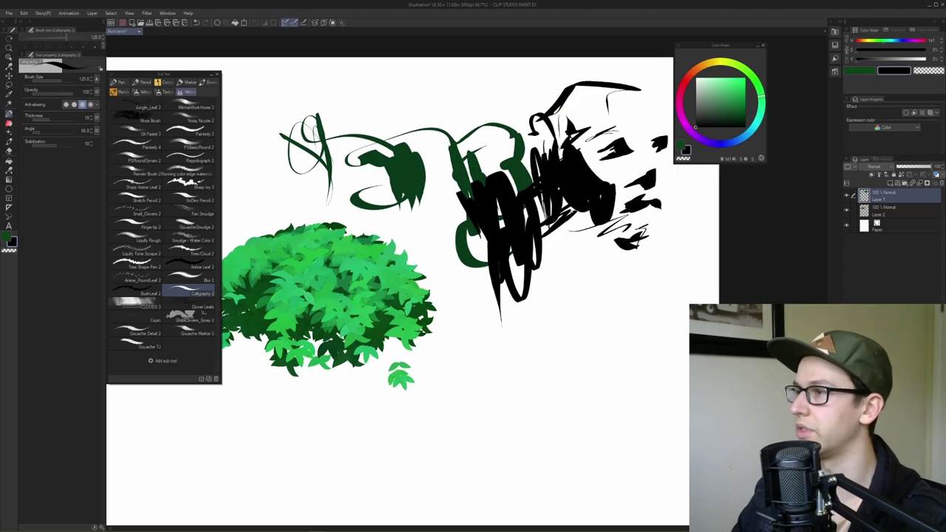
{"action": "left_click_drag", "start_coordinate": [606, 90], "coordinate": [609, 114]}
{"action": "left_click_drag", "start_coordinate": [464, 251], "coordinate": [500, 238]}
- Select the CLOUDS 3 brush and undo the calligraphy strokes
{"action": "left_click", "coordinate": [140, 304]}
{"action": "key", "text": "ctrl+z"}
{"action": "key", "text": "ctrl+z"}
{"action": "key", "text": "ctrl+z"}
{"action": "key", "text": "ctrl+z"}
{"action": "key", "text": "ctrl+z"}
{"action": "key", "text": "ctrl+z"}
{"action": "key", "text": "ctrl+z"}
{"action": "key", "text": "ctrl+z"}
{"action": "key", "text": "ctrl+z"}
{"action": "key", "text": "ctrl+z"}
{"action": "key", "text": "ctrl+z"}
{"action": "key", "text": "ctrl+z"}
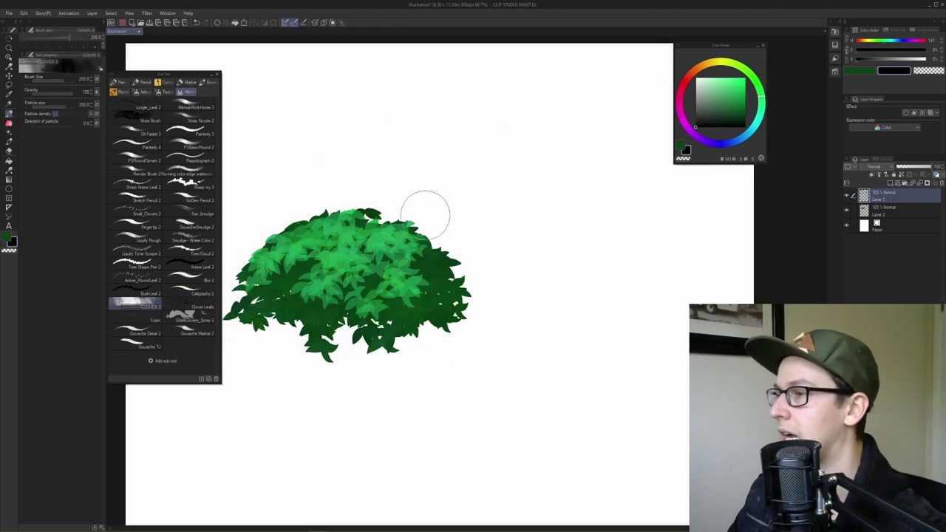
{"action": "left_click_drag", "start_coordinate": [425, 214], "coordinate": [453, 193]}
{"action": "left_click_drag", "start_coordinate": [333, 211], "coordinate": [392, 351]}
{"action": "left_click_drag", "start_coordinate": [392, 281], "coordinate": [451, 229]}
{"action": "key", "text": "ctrl+z"}
{"action": "key", "text": "ctrl+z"}
{"action": "key", "text": "ctrl+z"}
- Replace both bush layers with a blank layer and fill the canvas with black and grey clouds using CLOUDS 3 at size 200
{"action": "left_click", "coordinate": [942, 185]}
{"action": "left_click", "coordinate": [943, 184]}
{"action": "left_click", "coordinate": [890, 183]}
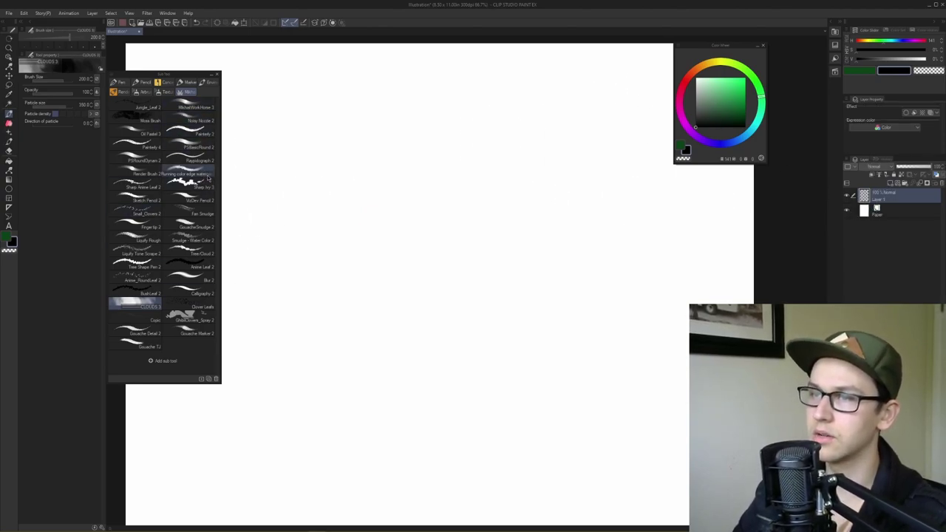
{"action": "mouse_move", "coordinate": [395, 236]}
{"action": "left_mouse_down"}
{"action": "mouse_move", "coordinate": [380, 325]}
{"action": "mouse_move", "coordinate": [473, 248]}
{"action": "mouse_move", "coordinate": [441, 184]}
{"action": "mouse_move", "coordinate": [487, 180]}
{"action": "mouse_move", "coordinate": [500, 270]}
{"action": "mouse_move", "coordinate": [566, 277]}
{"action": "mouse_move", "coordinate": [394, 306]}
{"action": "mouse_move", "coordinate": [528, 160]}
{"action": "mouse_move", "coordinate": [450, 151]}
{"action": "left_mouse_up"}
{"action": "left_click_drag", "start_coordinate": [471, 194], "coordinate": [522, 226]}
{"action": "mouse_move", "coordinate": [528, 166]}
{"action": "left_mouse_down"}
{"action": "mouse_move", "coordinate": [441, 155]}
{"action": "mouse_move", "coordinate": [283, 264]}
{"action": "mouse_move", "coordinate": [332, 219]}
{"action": "mouse_move", "coordinate": [349, 136]}
{"action": "mouse_move", "coordinate": [609, 222]}
{"action": "left_mouse_up"}
{"action": "mouse_move", "coordinate": [631, 275]}
{"action": "left_mouse_down"}
{"action": "mouse_move", "coordinate": [545, 185]}
{"action": "mouse_move", "coordinate": [509, 274]}
{"action": "mouse_move", "coordinate": [275, 314]}
{"action": "left_mouse_up"}
{"action": "mouse_move", "coordinate": [319, 261]}
{"action": "left_mouse_down"}
{"action": "mouse_move", "coordinate": [392, 261]}
{"action": "mouse_move", "coordinate": [254, 365]}
{"action": "mouse_move", "coordinate": [395, 381]}
{"action": "left_mouse_up"}
{"action": "left_click_drag", "start_coordinate": [435, 326], "coordinate": [467, 258]}
{"action": "mouse_move", "coordinate": [395, 276]}
{"action": "left_mouse_down"}
{"action": "mouse_move", "coordinate": [638, 429]}
{"action": "mouse_move", "coordinate": [527, 475]}
{"action": "mouse_move", "coordinate": [673, 309]}
{"action": "left_mouse_up"}
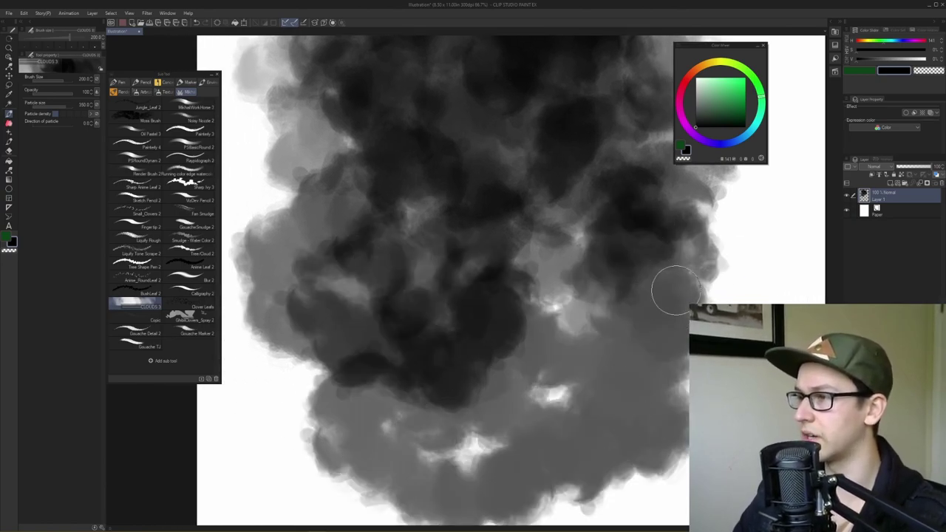
- Scatter black leaf clusters over a blank canvas with the Clover Leafs brush at size 300 and clear the layer
{"action": "key", "text": "ctrl+space"}
{"action": "left_click_drag", "start_coordinate": [597, 278], "coordinate": [580, 270]}
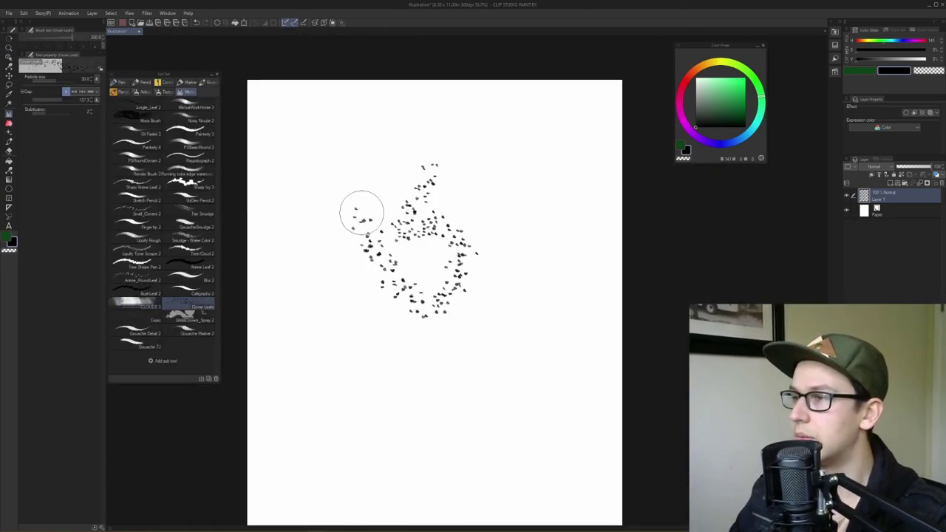
{"action": "mouse_move", "coordinate": [348, 211]}
{"action": "left_mouse_down"}
{"action": "mouse_move", "coordinate": [361, 254]}
{"action": "mouse_move", "coordinate": [318, 273]}
{"action": "left_mouse_up"}
{"action": "key", "text": "Delete"}
{"action": "mouse_move", "coordinate": [409, 170]}
{"action": "left_mouse_down"}
{"action": "mouse_move", "coordinate": [338, 266]}
{"action": "mouse_move", "coordinate": [392, 215]}
{"action": "left_mouse_up"}
{"action": "key", "text": "Delete"}
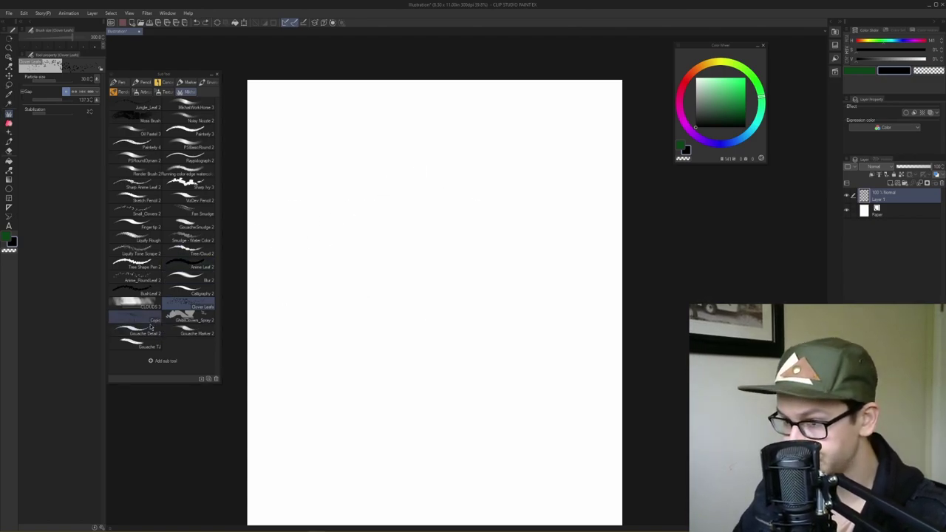
- Draw black test strokes with the Copic brush, using a thin size 25 and a broad size 100
{"action": "left_click", "coordinate": [137, 333]}
{"action": "left_click", "coordinate": [150, 317]}
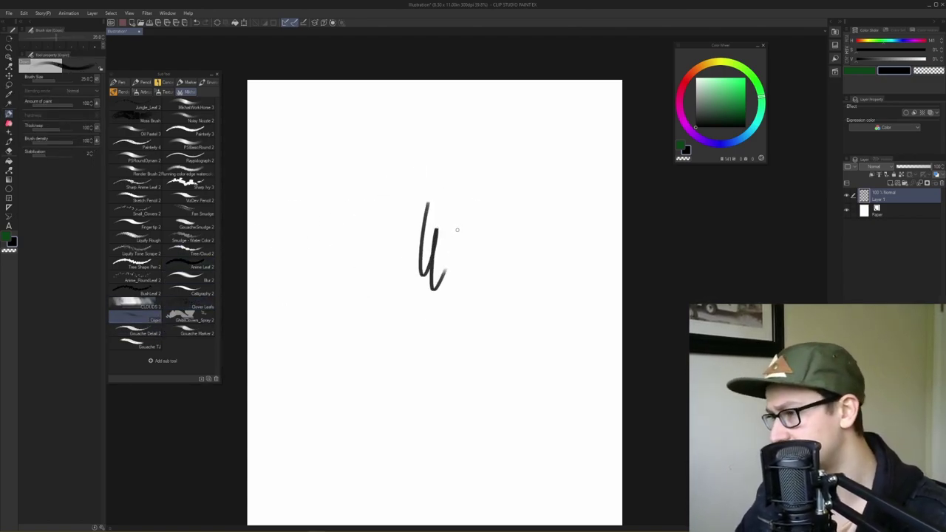
{"action": "mouse_move", "coordinate": [443, 177]}
{"action": "left_mouse_down"}
{"action": "mouse_move", "coordinate": [436, 292]}
{"action": "mouse_move", "coordinate": [462, 307]}
{"action": "left_mouse_up"}
{"action": "left_click_drag", "start_coordinate": [432, 237], "coordinate": [431, 369]}
{"action": "mouse_move", "coordinate": [379, 275]}
{"action": "left_mouse_down"}
{"action": "mouse_move", "coordinate": [429, 409]}
{"action": "mouse_move", "coordinate": [397, 275]}
{"action": "mouse_move", "coordinate": [402, 338]}
{"action": "left_mouse_up"}
- Pick a medium green and layer broad translucent strokes over and around the black ones with Copic at size 100
{"action": "left_click", "coordinate": [725, 99]}
{"action": "left_click_drag", "start_coordinate": [380, 260], "coordinate": [419, 381]}
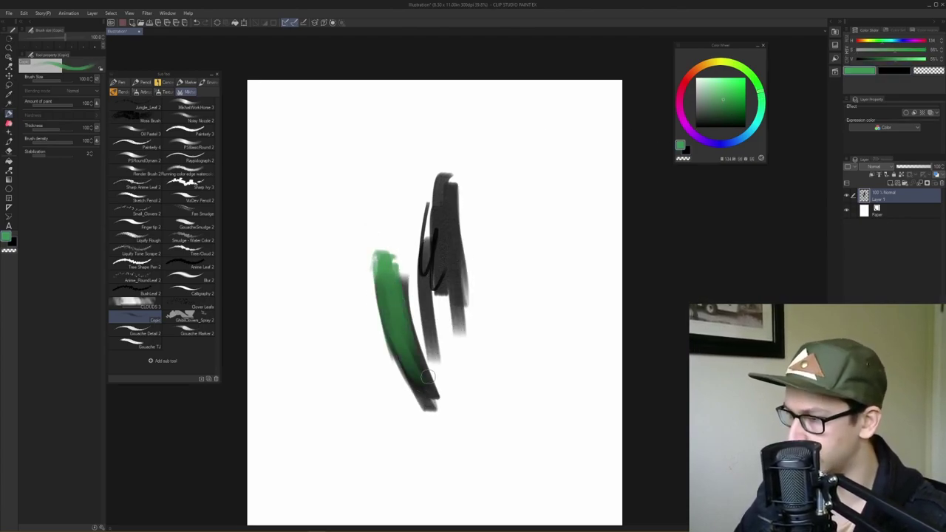
{"action": "left_click_drag", "start_coordinate": [394, 281], "coordinate": [435, 392]}
{"action": "left_click_drag", "start_coordinate": [402, 253], "coordinate": [427, 354]}
{"action": "mouse_move", "coordinate": [372, 242]}
{"action": "left_mouse_down"}
{"action": "mouse_move", "coordinate": [372, 324]}
{"action": "mouse_move", "coordinate": [357, 353]}
{"action": "left_mouse_up"}
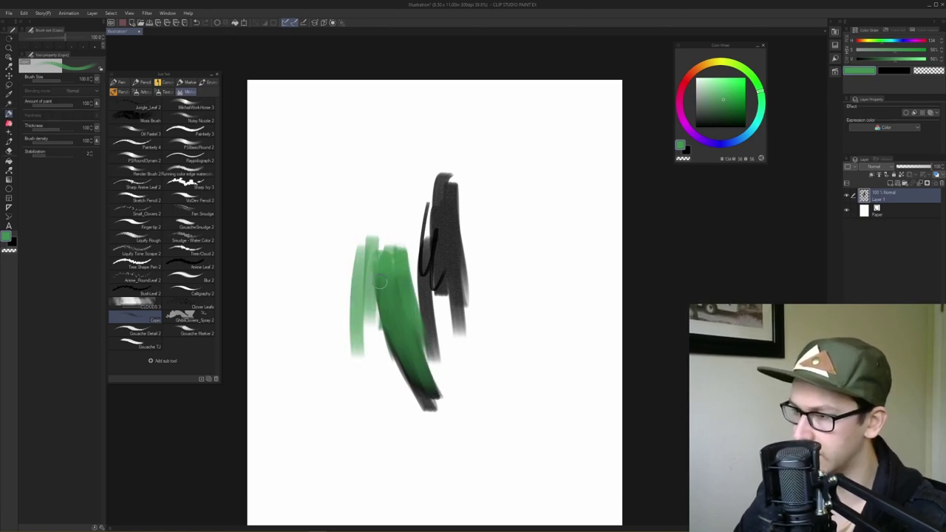
{"action": "left_click_drag", "start_coordinate": [379, 281], "coordinate": [361, 469]}
{"action": "mouse_move", "coordinate": [381, 251]}
{"action": "left_mouse_down"}
{"action": "mouse_move", "coordinate": [403, 436]}
{"action": "mouse_move", "coordinate": [443, 440]}
{"action": "left_mouse_up"}
{"action": "left_click_drag", "start_coordinate": [425, 348], "coordinate": [462, 403]}
{"action": "mouse_move", "coordinate": [421, 273]}
{"action": "left_mouse_down"}
{"action": "mouse_move", "coordinate": [439, 212]}
{"action": "mouse_move", "coordinate": [428, 288]}
{"action": "left_mouse_up"}
{"action": "left_click_drag", "start_coordinate": [452, 178], "coordinate": [464, 292]}
{"action": "left_click_drag", "start_coordinate": [477, 152], "coordinate": [380, 233]}
{"action": "left_click_drag", "start_coordinate": [443, 185], "coordinate": [403, 259]}
{"action": "left_click_drag", "start_coordinate": [454, 207], "coordinate": [433, 237]}
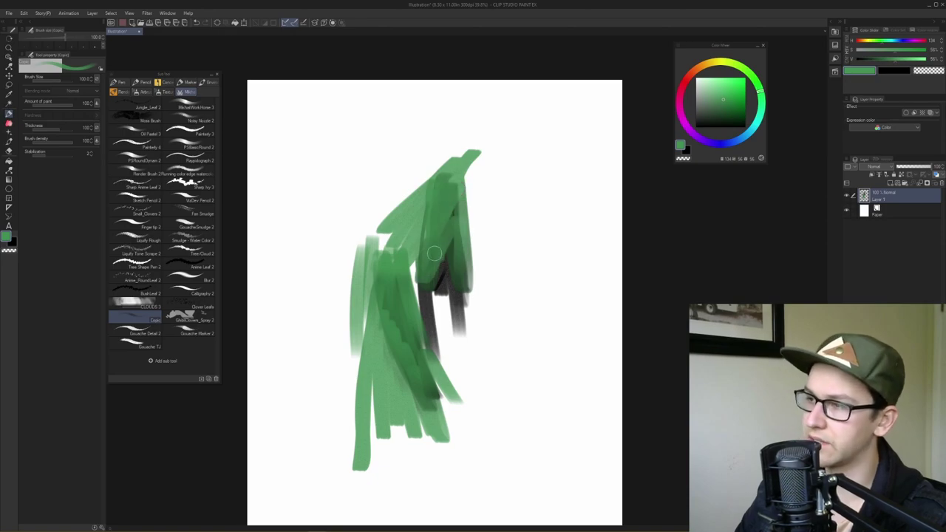
- Swap back to black and layer Copic strokes and scribbles over the green ones and beside them
{"action": "key", "text": "x"}
{"action": "mouse_move", "coordinate": [458, 201]}
{"action": "left_mouse_down"}
{"action": "mouse_move", "coordinate": [437, 222]}
{"action": "mouse_move", "coordinate": [456, 233]}
{"action": "left_mouse_up"}
{"action": "mouse_move", "coordinate": [469, 183]}
{"action": "left_mouse_down"}
{"action": "mouse_move", "coordinate": [474, 229]}
{"action": "mouse_move", "coordinate": [487, 241]}
{"action": "left_mouse_up"}
{"action": "mouse_move", "coordinate": [477, 223]}
{"action": "left_mouse_down"}
{"action": "mouse_move", "coordinate": [448, 243]}
{"action": "mouse_move", "coordinate": [493, 273]}
{"action": "mouse_move", "coordinate": [462, 307]}
{"action": "left_mouse_up"}
{"action": "left_click_drag", "start_coordinate": [489, 223], "coordinate": [503, 297]}
{"action": "left_click_drag", "start_coordinate": [543, 262], "coordinate": [518, 292]}
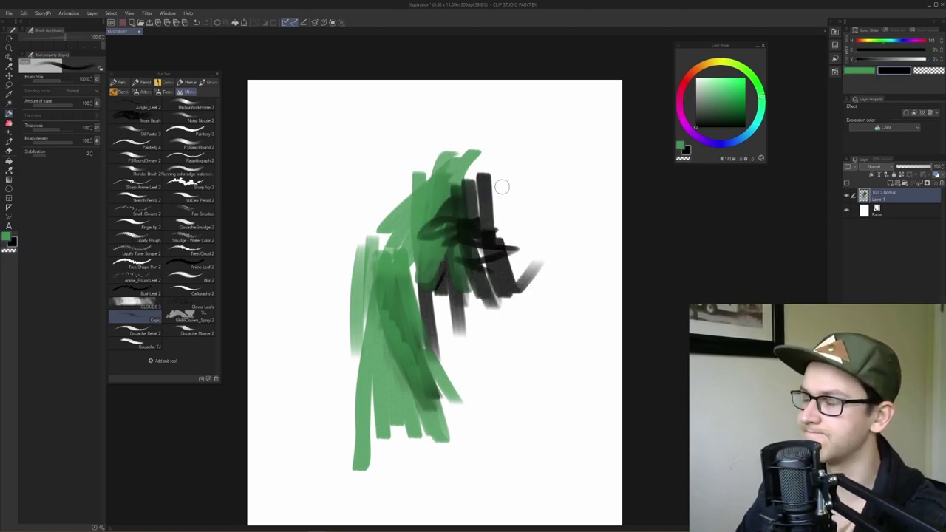
{"action": "left_click_drag", "start_coordinate": [491, 200], "coordinate": [538, 135]}
{"action": "left_click_drag", "start_coordinate": [482, 215], "coordinate": [491, 285]}
{"action": "mouse_move", "coordinate": [509, 215]}
{"action": "left_mouse_down"}
{"action": "mouse_move", "coordinate": [517, 281]}
{"action": "mouse_move", "coordinate": [574, 224]}
{"action": "left_mouse_up"}
{"action": "left_click_drag", "start_coordinate": [557, 220], "coordinate": [570, 259]}
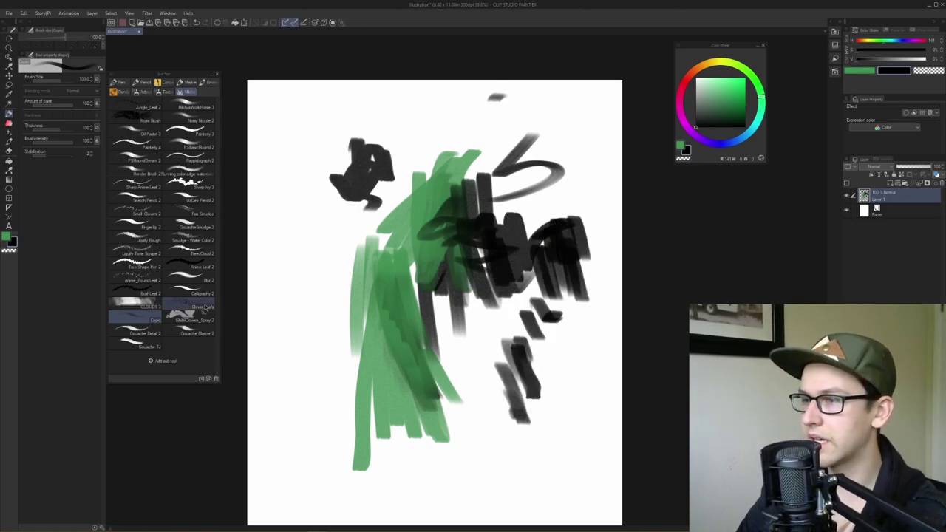
- Clear the layer and paint hanging dark-teal clover clusters with the GhibliClovers_Spray 2 brush at size 100
{"action": "left_click", "coordinate": [191, 317]}
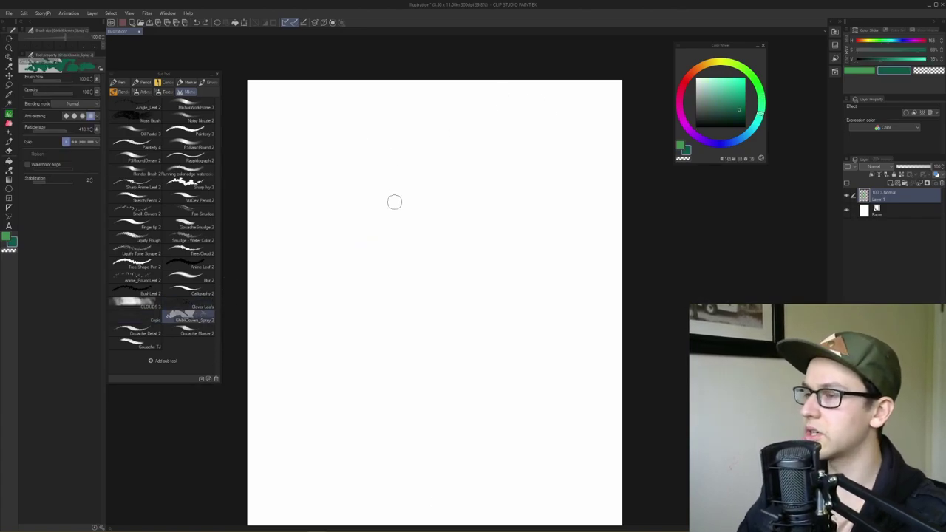
{"action": "mouse_move", "coordinate": [394, 208]}
{"action": "left_mouse_down"}
{"action": "mouse_move", "coordinate": [385, 261]}
{"action": "mouse_move", "coordinate": [383, 227]}
{"action": "mouse_move", "coordinate": [389, 332]}
{"action": "left_mouse_up"}
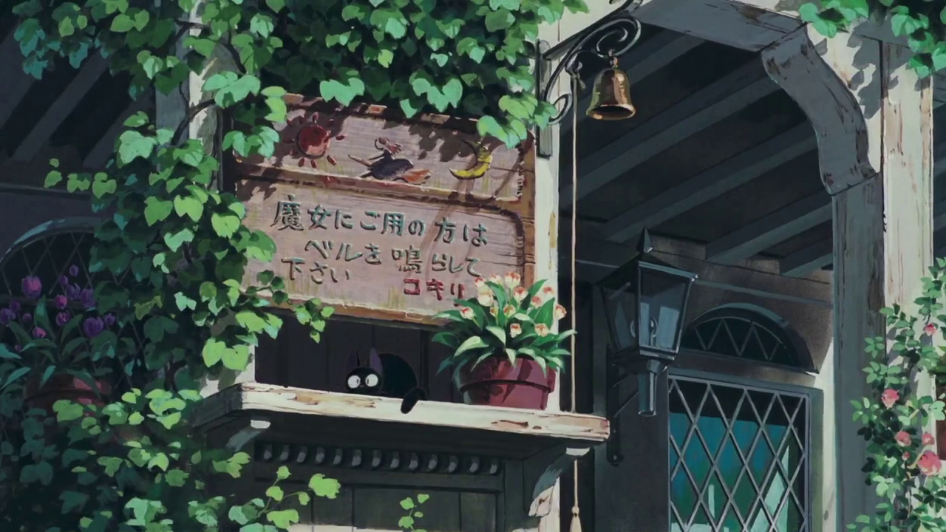
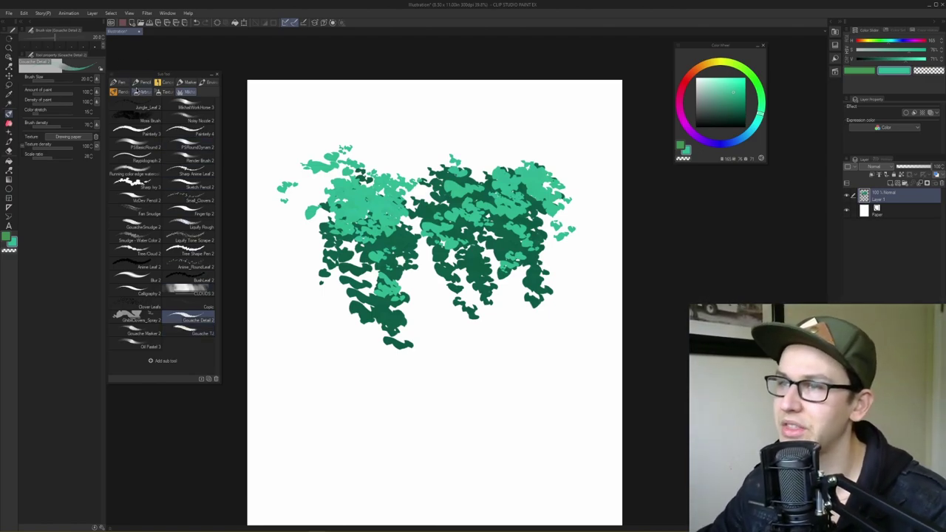
- Clear the layer and blend teal and near-black green strokes with the Gouache brush from the painting group at size 300
{"action": "left_click", "coordinate": [136, 92]}
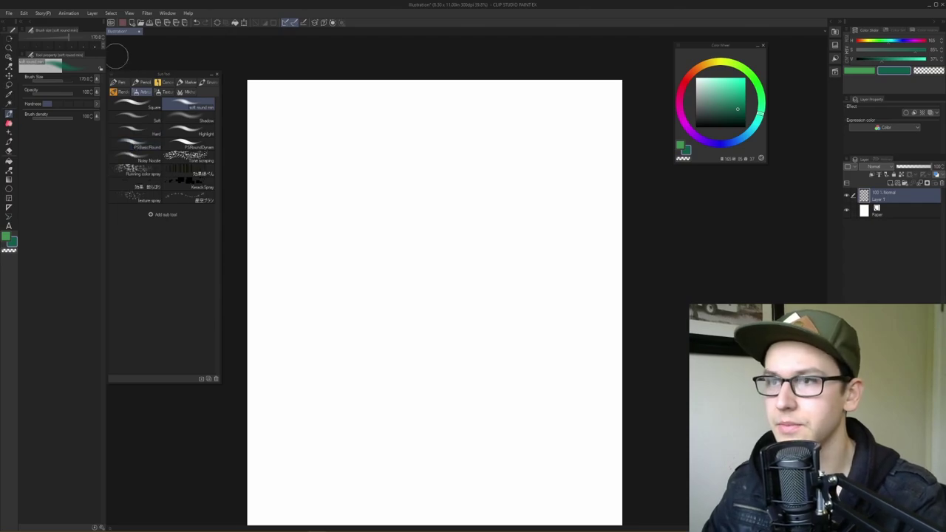
{"action": "left_click", "coordinate": [121, 91]}
{"action": "left_click", "coordinate": [137, 131]}
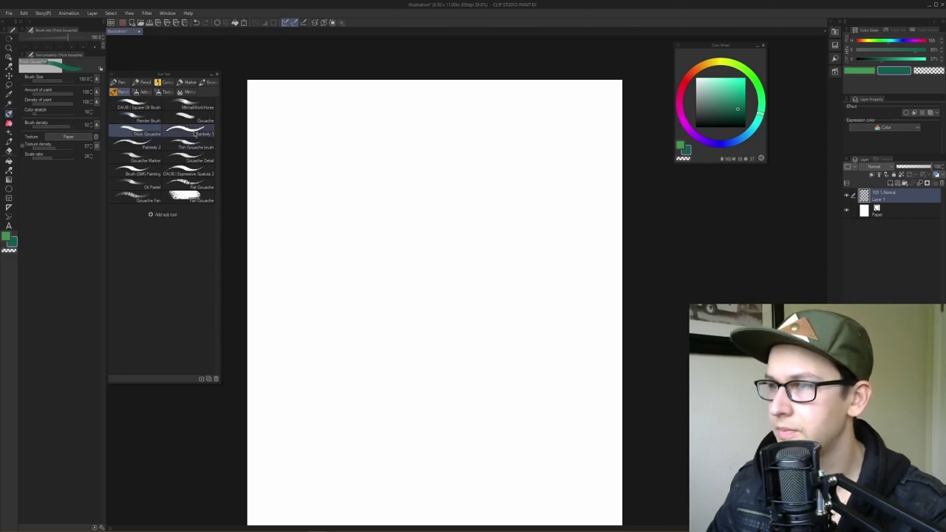
{"action": "left_click", "coordinate": [194, 118]}
{"action": "mouse_move", "coordinate": [410, 180]}
{"action": "left_mouse_down"}
{"action": "mouse_move", "coordinate": [410, 263]}
{"action": "mouse_move", "coordinate": [470, 270]}
{"action": "mouse_move", "coordinate": [448, 194]}
{"action": "mouse_move", "coordinate": [486, 246]}
{"action": "mouse_move", "coordinate": [393, 224]}
{"action": "mouse_move", "coordinate": [490, 227]}
{"action": "mouse_move", "coordinate": [436, 205]}
{"action": "mouse_move", "coordinate": [400, 255]}
{"action": "mouse_move", "coordinate": [457, 226]}
{"action": "mouse_move", "coordinate": [407, 265]}
{"action": "mouse_move", "coordinate": [467, 229]}
{"action": "mouse_move", "coordinate": [424, 282]}
{"action": "mouse_move", "coordinate": [481, 239]}
{"action": "mouse_move", "coordinate": [460, 274]}
{"action": "mouse_move", "coordinate": [487, 230]}
{"action": "mouse_move", "coordinate": [409, 262]}
{"action": "mouse_move", "coordinate": [467, 217]}
{"action": "mouse_move", "coordinate": [421, 244]}
{"action": "left_mouse_up"}
{"action": "left_click", "coordinate": [718, 124]}
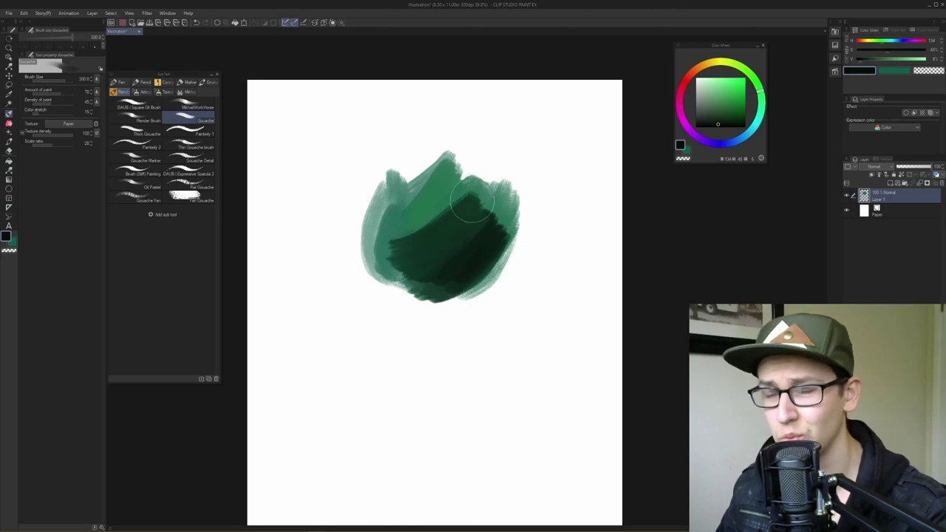
{"action": "left_click_drag", "start_coordinate": [473, 201], "coordinate": [481, 207]}
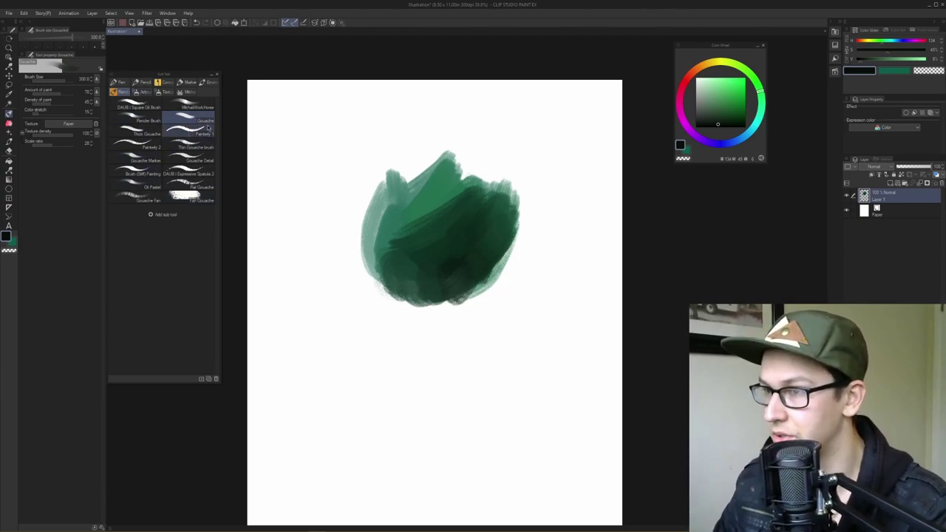
- Paint a near-black stroke along the lower part of the gouache patch with Thick Gouache at size 300
{"action": "left_click", "coordinate": [140, 133]}
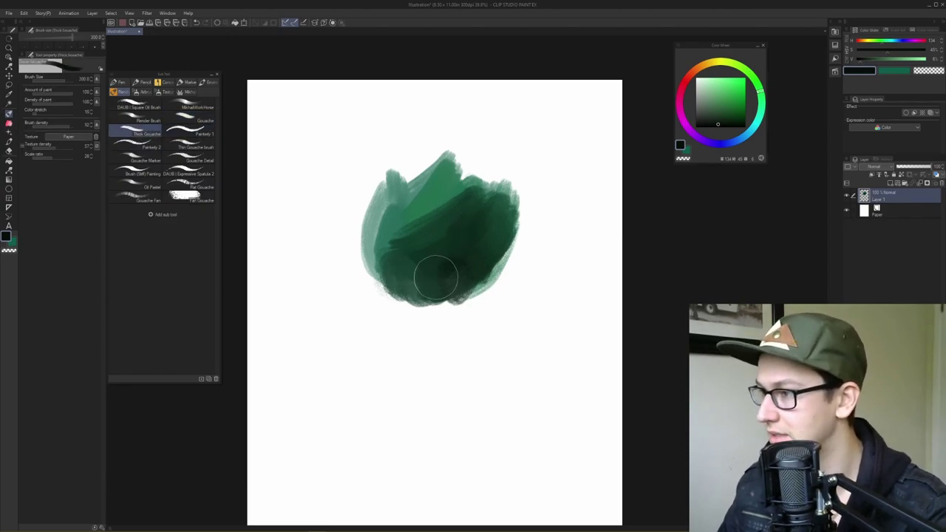
{"action": "mouse_move", "coordinate": [491, 224]}
{"action": "left_mouse_down"}
{"action": "mouse_move", "coordinate": [416, 287]}
{"action": "mouse_move", "coordinate": [488, 251]}
{"action": "mouse_move", "coordinate": [438, 303]}
{"action": "left_mouse_up"}
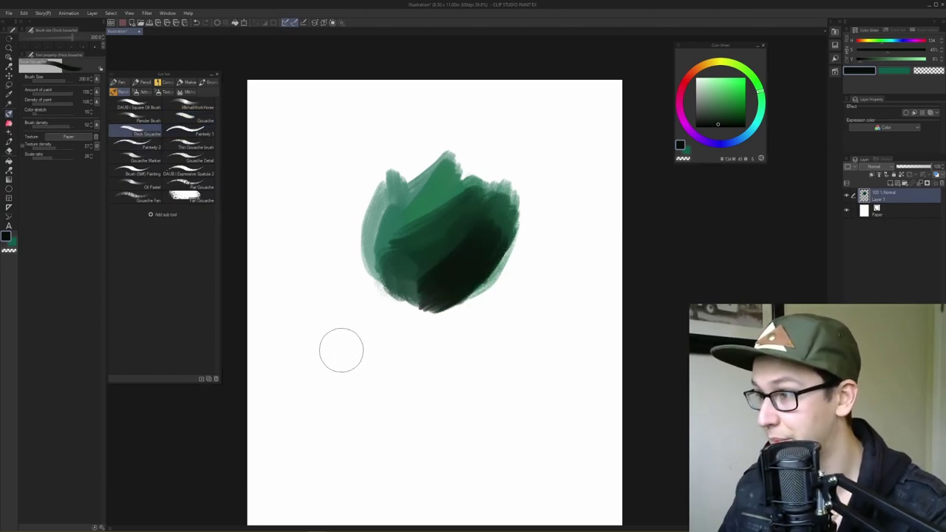
- Swap to the teal color and paint Thick Gouache strokes over the patch's near-black area and a second patch below it
{"action": "key", "text": "x"}
{"action": "mouse_move", "coordinate": [390, 284]}
{"action": "left_mouse_down"}
{"action": "mouse_move", "coordinate": [469, 237]}
{"action": "mouse_move", "coordinate": [477, 247]}
{"action": "mouse_move", "coordinate": [460, 284]}
{"action": "left_mouse_up"}
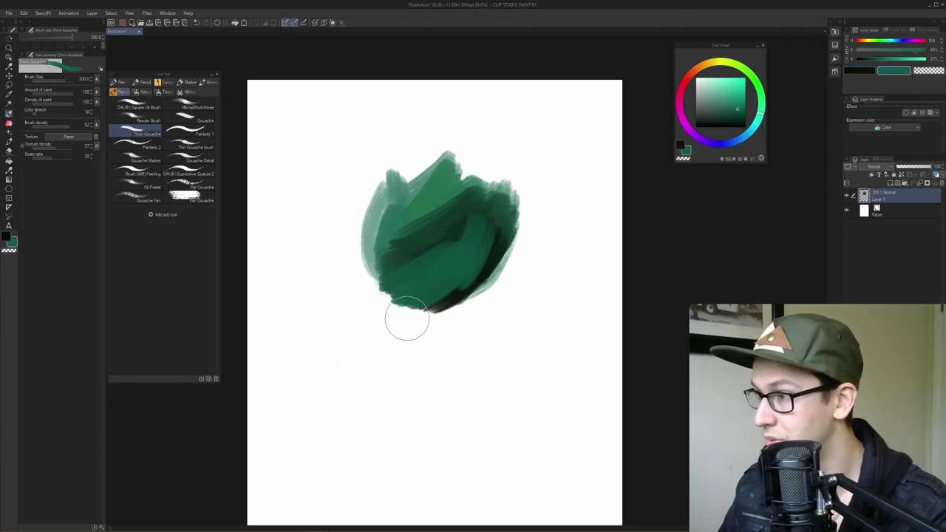
{"action": "left_click_drag", "start_coordinate": [497, 218], "coordinate": [460, 293]}
{"action": "left_click_drag", "start_coordinate": [327, 319], "coordinate": [343, 388]}
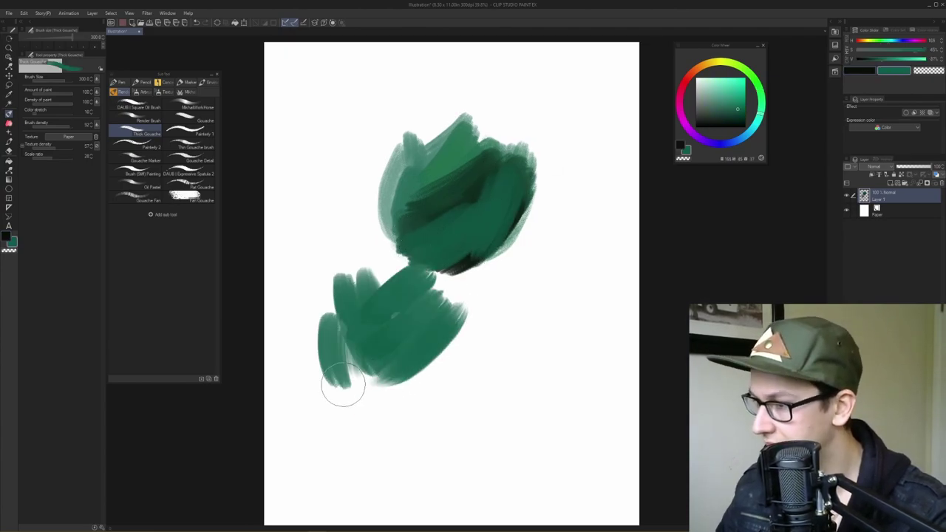
- Layer near-black, bright-green and teal strokes on the second patch, and fill a large teal area beside both patches
{"action": "key", "text": "x"}
{"action": "left_click_drag", "start_coordinate": [347, 355], "coordinate": [391, 422]}
{"action": "left_click_drag", "start_coordinate": [445, 346], "coordinate": [392, 406]}
{"action": "left_click", "coordinate": [745, 100]}
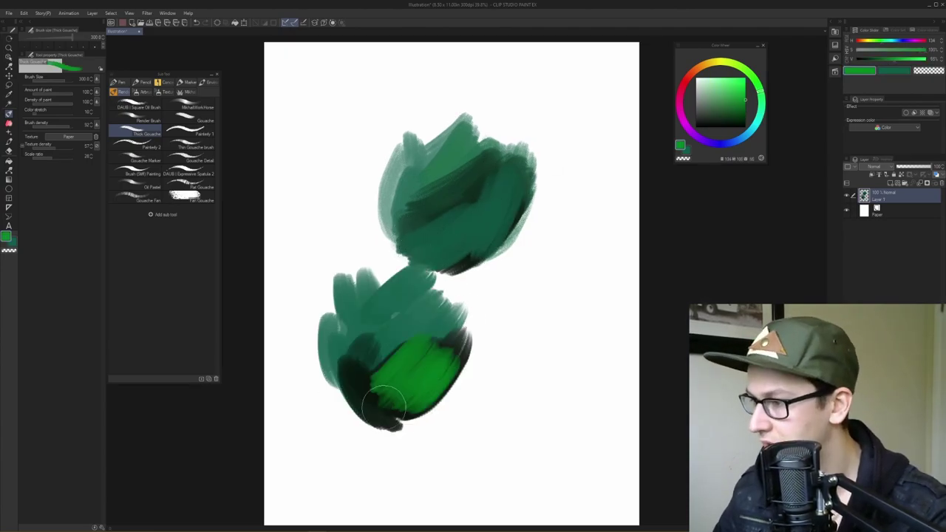
{"action": "mouse_move", "coordinate": [355, 381]}
{"action": "left_mouse_down"}
{"action": "mouse_move", "coordinate": [385, 381]}
{"action": "mouse_move", "coordinate": [359, 377]}
{"action": "mouse_move", "coordinate": [372, 396]}
{"action": "mouse_move", "coordinate": [363, 372]}
{"action": "mouse_move", "coordinate": [395, 400]}
{"action": "mouse_move", "coordinate": [425, 395]}
{"action": "mouse_move", "coordinate": [448, 362]}
{"action": "mouse_move", "coordinate": [462, 320]}
{"action": "left_mouse_up"}
{"action": "key", "text": "x"}
{"action": "mouse_move", "coordinate": [554, 245]}
{"action": "left_mouse_down"}
{"action": "mouse_move", "coordinate": [488, 374]}
{"action": "mouse_move", "coordinate": [461, 376]}
{"action": "mouse_move", "coordinate": [515, 321]}
{"action": "mouse_move", "coordinate": [612, 274]}
{"action": "mouse_move", "coordinate": [565, 359]}
{"action": "left_mouse_up"}
- Select the Gouache Detail 2 brush, pick a lighter teal, and set the brush size to 500
{"action": "left_click", "coordinate": [188, 92]}
{"action": "left_click", "coordinate": [188, 320]}
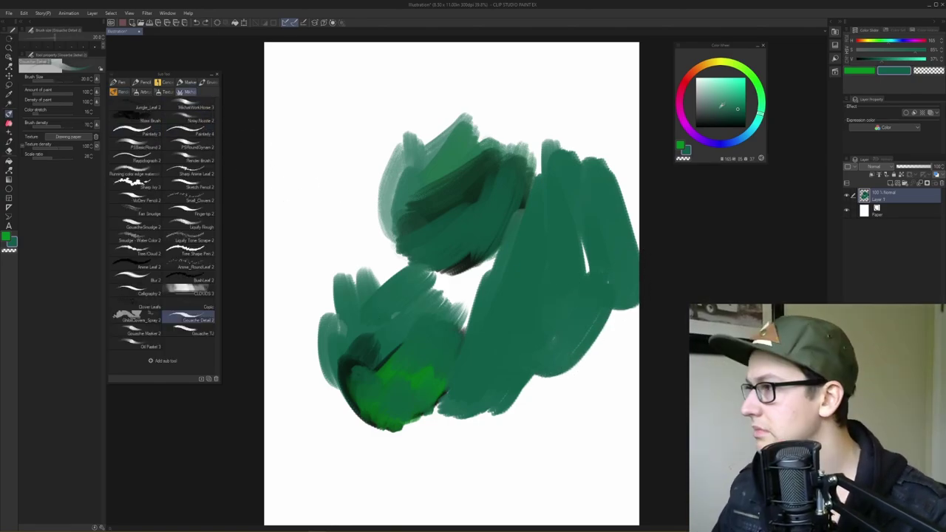
{"action": "left_click", "coordinate": [730, 90]}
{"action": "scroll", "coordinate": [425, 238], "scroll_direction": "down", "scroll_amount": 3}
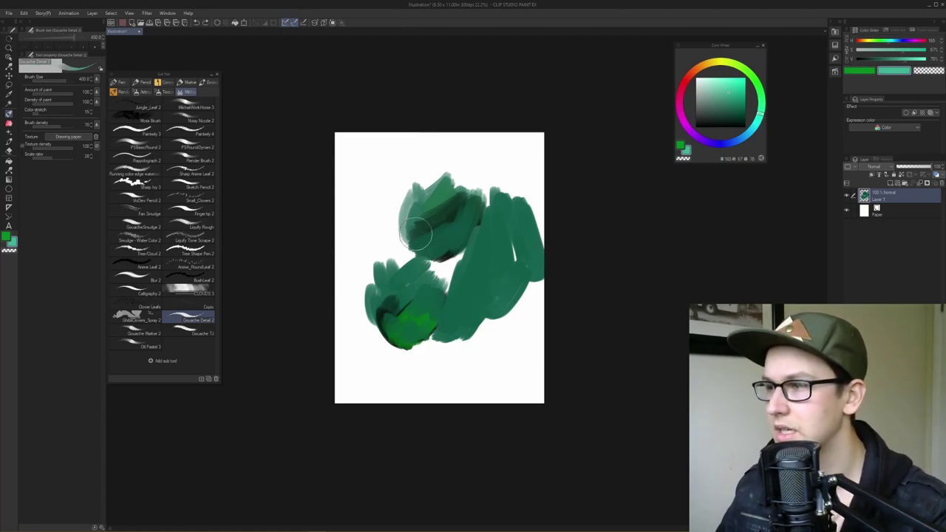
{"action": "left_click_drag", "start_coordinate": [415, 234], "coordinate": [411, 197]}
{"action": "key", "text": "bracketright"}
{"action": "key", "text": "bracketright"}
{"action": "key", "text": "bracketright"}
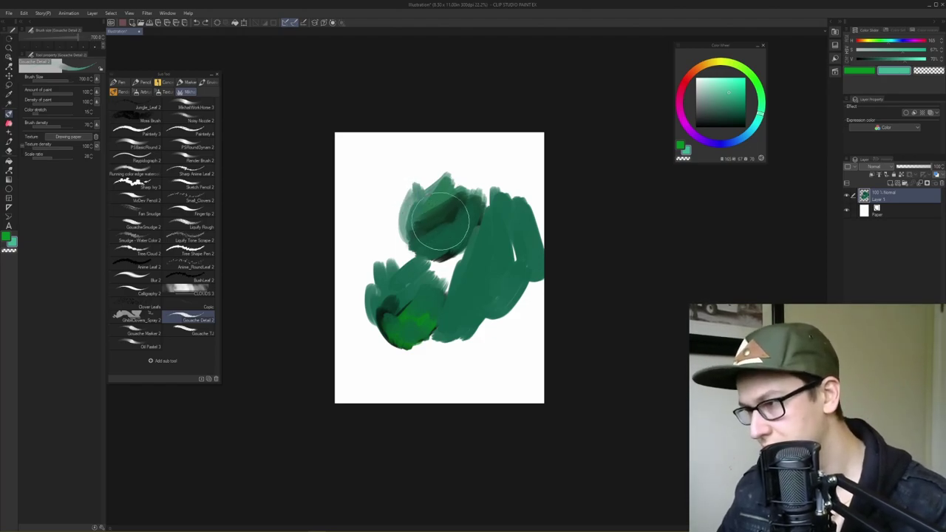
{"action": "key", "text": "bracketleft"}
{"action": "key", "text": "bracketleft"}
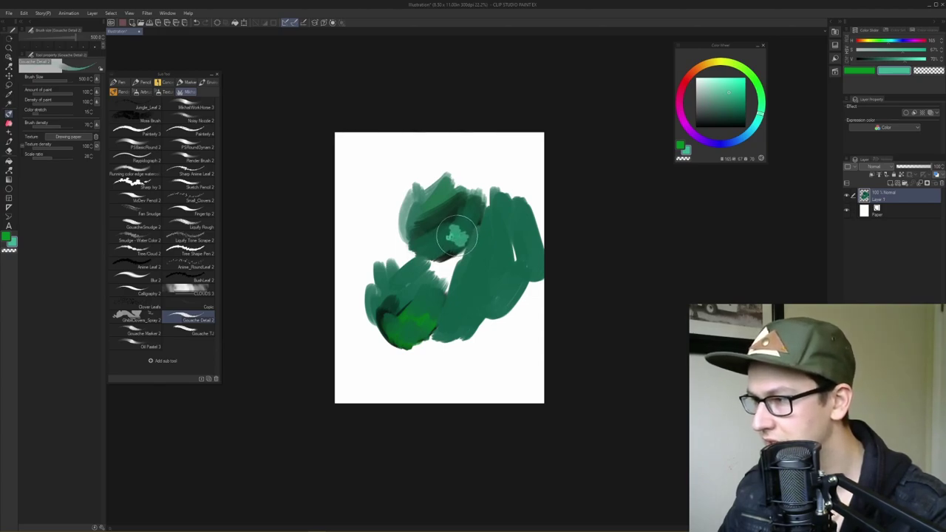
- Undo the broad light-teal trial strokes and dab small light-teal leaf clusters over the dark teal area with Gouache Detail 2
{"action": "mouse_move", "coordinate": [458, 235]}
{"action": "left_mouse_down"}
{"action": "mouse_move", "coordinate": [513, 246]}
{"action": "mouse_move", "coordinate": [455, 292]}
{"action": "mouse_move", "coordinate": [480, 334]}
{"action": "mouse_move", "coordinate": [406, 398]}
{"action": "mouse_move", "coordinate": [381, 301]}
{"action": "mouse_move", "coordinate": [408, 195]}
{"action": "mouse_move", "coordinate": [380, 167]}
{"action": "left_mouse_up"}
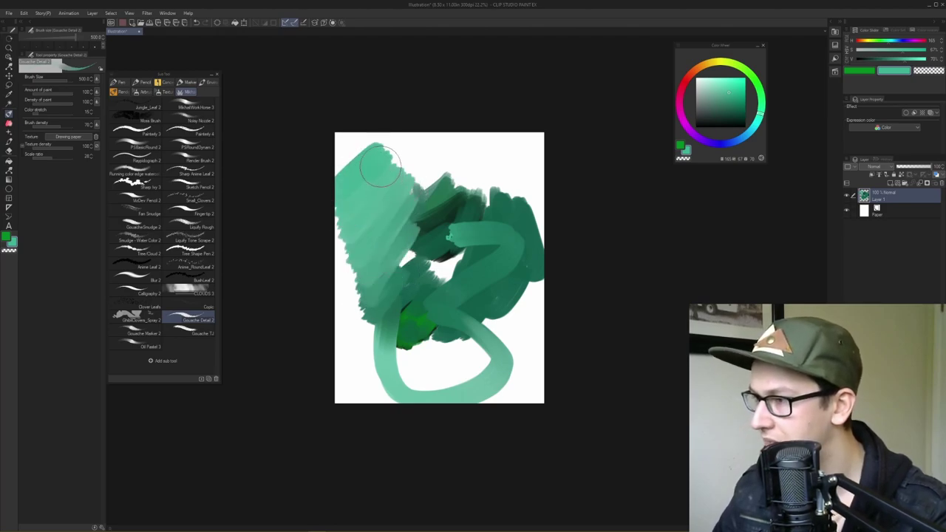
{"action": "key", "text": "ctrl+z"}
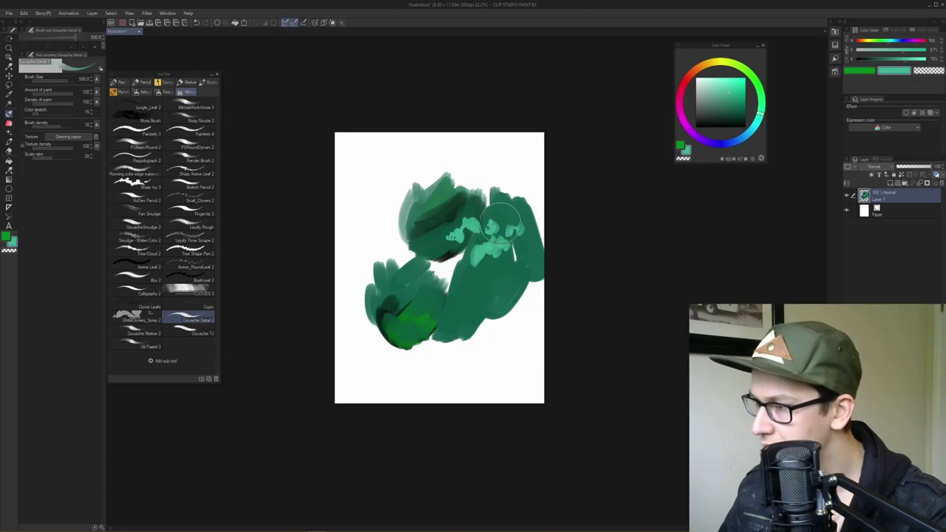
{"action": "mouse_move", "coordinate": [503, 221]}
{"action": "left_mouse_down"}
{"action": "mouse_move", "coordinate": [525, 244]}
{"action": "mouse_move", "coordinate": [516, 224]}
{"action": "mouse_move", "coordinate": [522, 231]}
{"action": "left_mouse_up"}
{"action": "key", "text": "ctrl+space"}
{"action": "left_click_drag", "start_coordinate": [518, 228], "coordinate": [558, 212]}
{"action": "mouse_move", "coordinate": [386, 282]}
{"action": "left_mouse_down"}
{"action": "mouse_move", "coordinate": [384, 264]}
{"action": "mouse_move", "coordinate": [405, 230]}
{"action": "mouse_move", "coordinate": [412, 146]}
{"action": "left_mouse_up"}
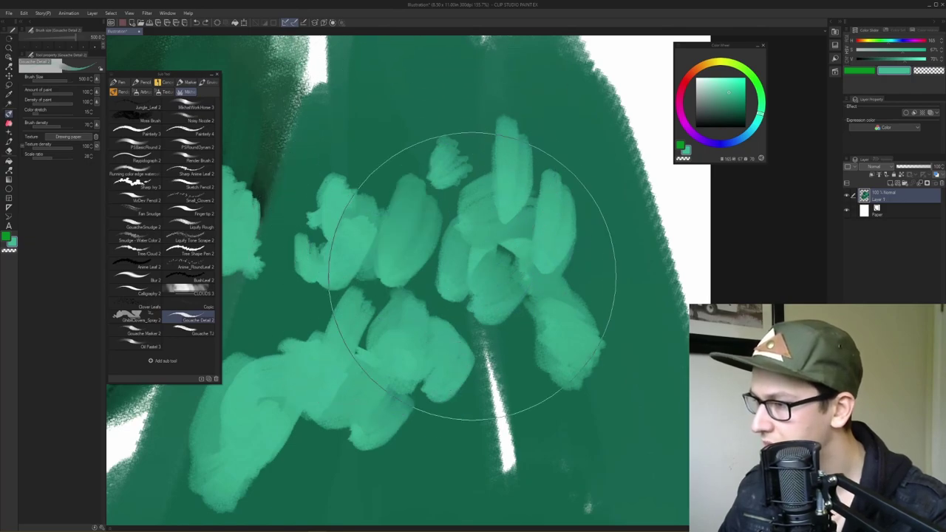
{"action": "key", "text": "ctrl+space"}
{"action": "mouse_move", "coordinate": [460, 221]}
{"action": "left_mouse_down"}
{"action": "mouse_move", "coordinate": [445, 236]}
{"action": "mouse_move", "coordinate": [428, 225]}
{"action": "mouse_move", "coordinate": [443, 177]}
{"action": "left_mouse_up"}
{"action": "key", "text": "ctrl+space"}
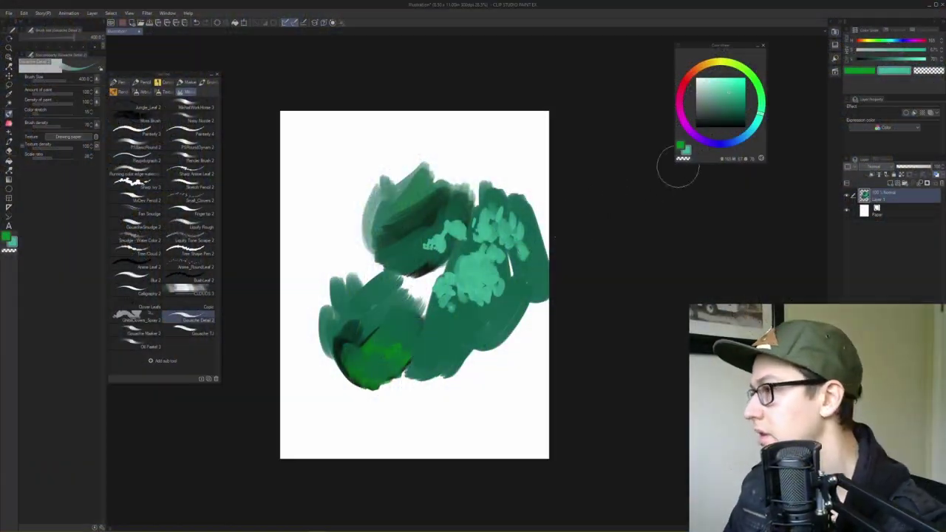
- Clear the layer and paint a wide rounded bush with Gouache TJ and Oil Pastel 3, varying dark teal to mid-green
{"action": "key", "text": "Delete"}
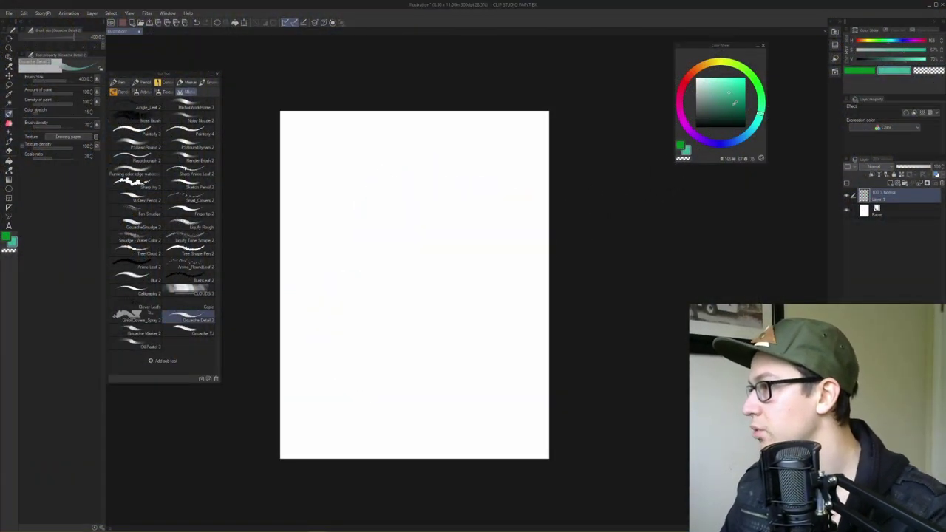
{"action": "left_click_drag", "start_coordinate": [734, 104], "coordinate": [740, 111]}
{"action": "left_click", "coordinate": [191, 331]}
{"action": "mouse_move", "coordinate": [416, 250]}
{"action": "left_mouse_down"}
{"action": "mouse_move", "coordinate": [355, 270]}
{"action": "mouse_move", "coordinate": [422, 247]}
{"action": "mouse_move", "coordinate": [344, 262]}
{"action": "mouse_move", "coordinate": [462, 247]}
{"action": "left_mouse_up"}
{"action": "left_click", "coordinate": [136, 344]}
{"action": "left_click", "coordinate": [730, 101]}
{"action": "mouse_move", "coordinate": [348, 277]}
{"action": "left_mouse_down"}
{"action": "mouse_move", "coordinate": [395, 252]}
{"action": "mouse_move", "coordinate": [444, 259]}
{"action": "left_mouse_up"}
{"action": "left_click", "coordinate": [761, 92]}
{"action": "mouse_move", "coordinate": [362, 261]}
{"action": "left_mouse_down"}
{"action": "mouse_move", "coordinate": [415, 276]}
{"action": "mouse_move", "coordinate": [454, 258]}
{"action": "mouse_move", "coordinate": [481, 273]}
{"action": "mouse_move", "coordinate": [423, 220]}
{"action": "mouse_move", "coordinate": [480, 244]}
{"action": "left_mouse_up"}
- Undo the Gouache Marker 2 trial scribbles above the bush and blend green dabs into the foliage with that brush
{"action": "left_click", "coordinate": [145, 334]}
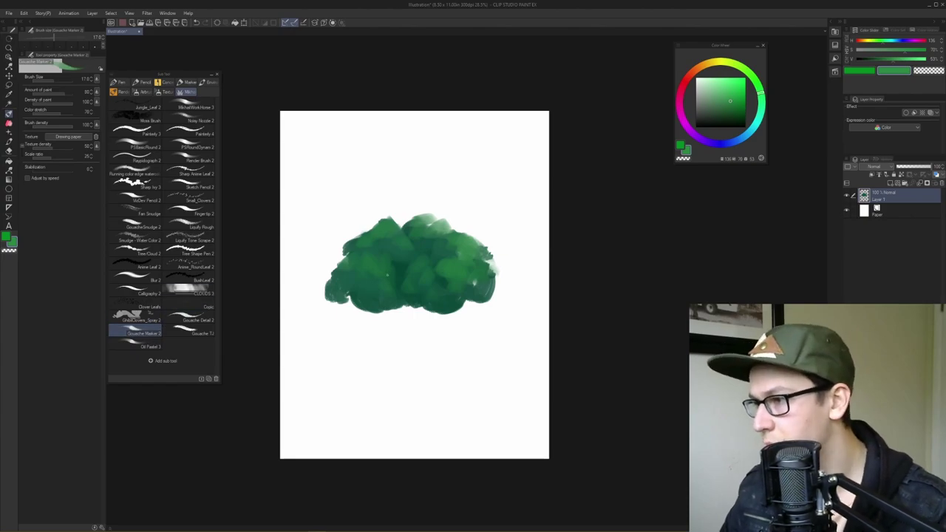
{"action": "mouse_move", "coordinate": [373, 142]}
{"action": "left_mouse_down"}
{"action": "mouse_move", "coordinate": [375, 166]}
{"action": "mouse_move", "coordinate": [433, 187]}
{"action": "mouse_move", "coordinate": [489, 183]}
{"action": "mouse_move", "coordinate": [501, 153]}
{"action": "mouse_move", "coordinate": [433, 144]}
{"action": "mouse_move", "coordinate": [366, 153]}
{"action": "mouse_move", "coordinate": [321, 187]}
{"action": "mouse_move", "coordinate": [311, 230]}
{"action": "mouse_move", "coordinate": [336, 161]}
{"action": "mouse_move", "coordinate": [328, 214]}
{"action": "mouse_move", "coordinate": [359, 174]}
{"action": "mouse_move", "coordinate": [365, 202]}
{"action": "mouse_move", "coordinate": [372, 192]}
{"action": "mouse_move", "coordinate": [363, 222]}
{"action": "left_mouse_up"}
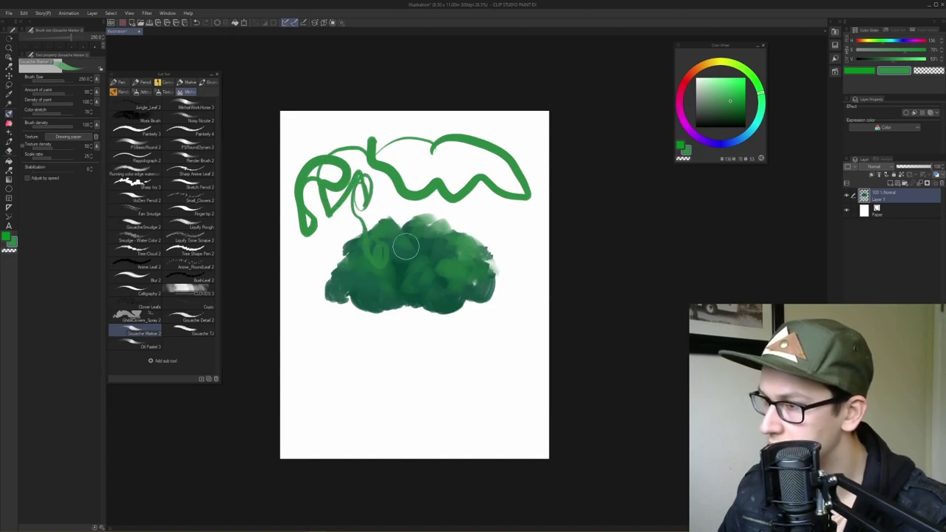
{"action": "key", "text": "ctrl+z"}
{"action": "mouse_move", "coordinate": [416, 253]}
{"action": "left_mouse_down"}
{"action": "mouse_move", "coordinate": [436, 267]}
{"action": "mouse_move", "coordinate": [440, 298]}
{"action": "mouse_move", "coordinate": [420, 286]}
{"action": "mouse_move", "coordinate": [472, 285]}
{"action": "mouse_move", "coordinate": [492, 267]}
{"action": "mouse_move", "coordinate": [436, 235]}
{"action": "mouse_move", "coordinate": [397, 257]}
{"action": "mouse_move", "coordinate": [382, 238]}
{"action": "left_mouse_up"}
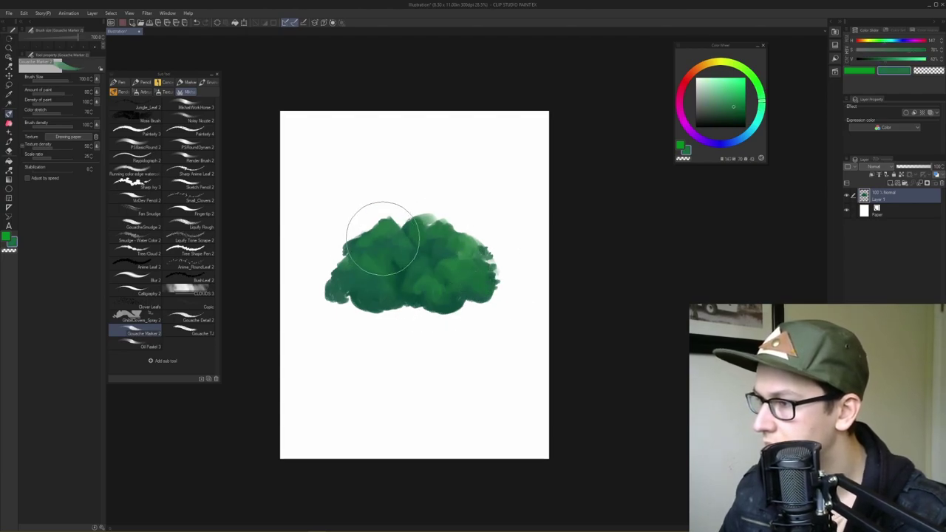
- Dab bright yellow-green leaves on the bush's left side with Gouache Detail 2 at size 250
{"action": "left_click", "coordinate": [195, 321]}
{"action": "mouse_move", "coordinate": [384, 136]}
{"action": "left_mouse_down"}
{"action": "mouse_move", "coordinate": [421, 156]}
{"action": "mouse_move", "coordinate": [444, 226]}
{"action": "left_mouse_up"}
{"action": "key", "text": "ctrl+z"}
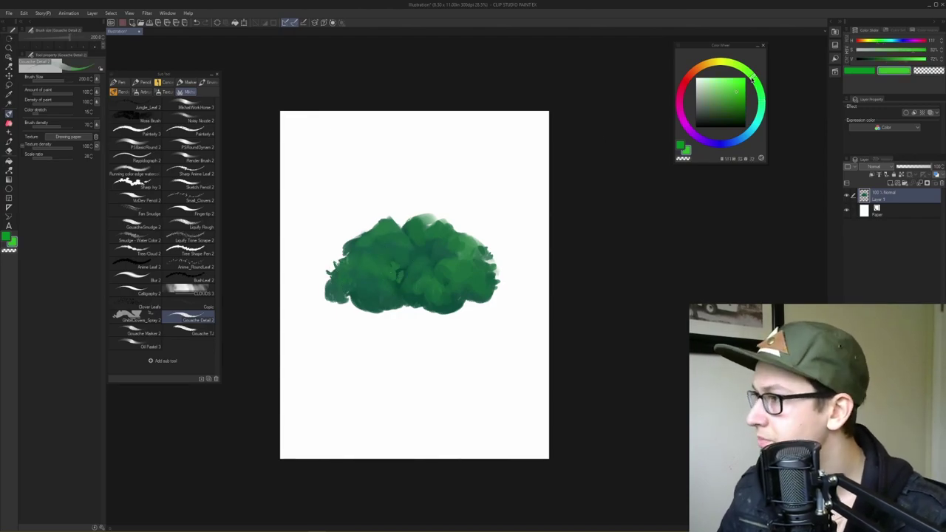
{"action": "mouse_move", "coordinate": [358, 264]}
{"action": "left_mouse_down"}
{"action": "mouse_move", "coordinate": [368, 274]}
{"action": "mouse_move", "coordinate": [332, 284]}
{"action": "mouse_move", "coordinate": [361, 256]}
{"action": "left_mouse_up"}
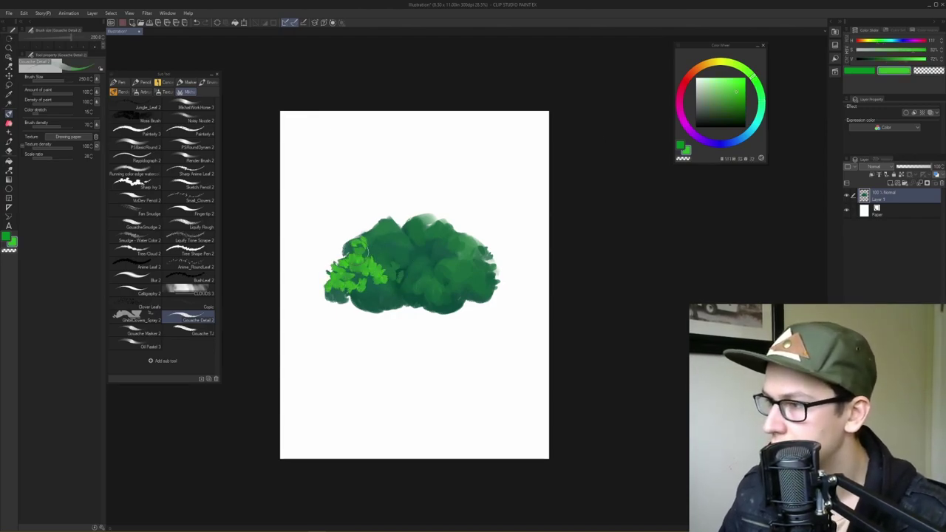
- Switch to Gouache Marker 2 at size 300 and extend the bright-green leaf dabs up the bush's left side
{"action": "left_click", "coordinate": [135, 334]}
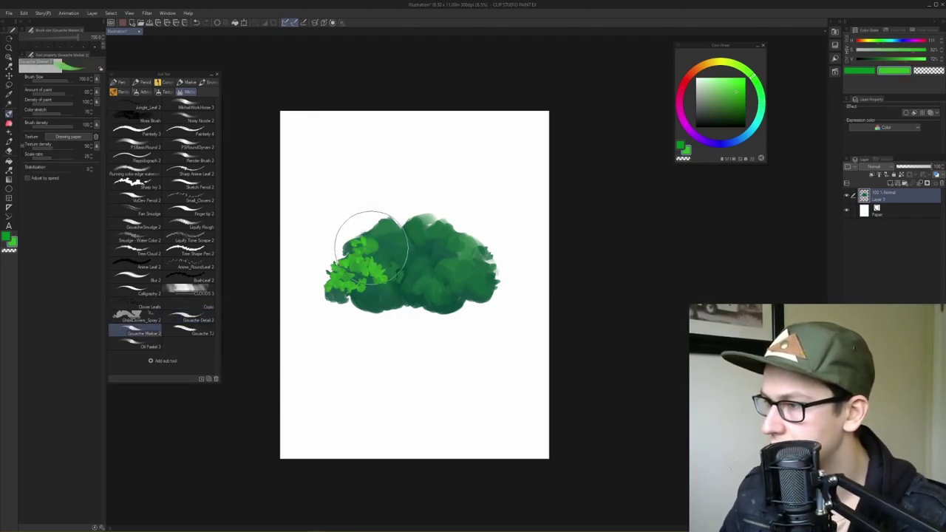
{"action": "key", "text": "bracketleft"}
{"action": "key", "text": "bracketleft"}
{"action": "key", "text": "bracketleft"}
{"action": "key", "text": "bracketleft"}
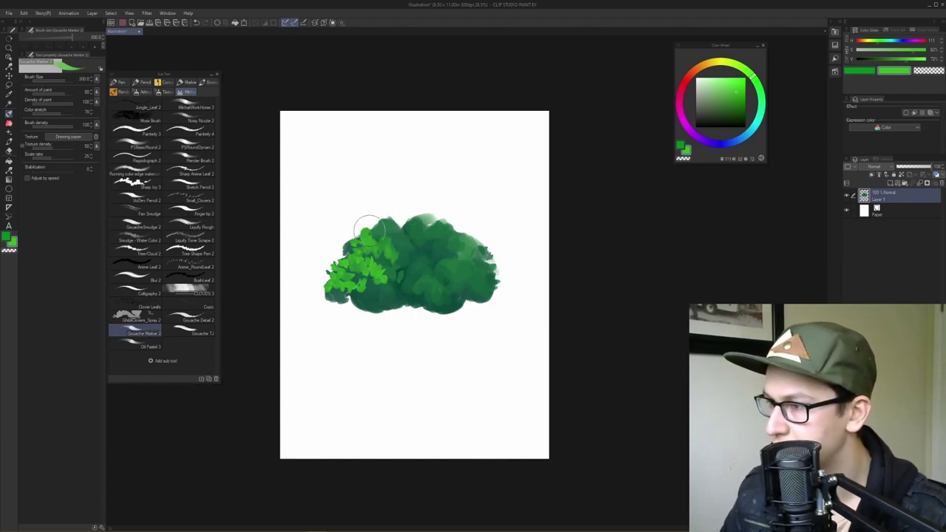
- Try tapered bright-green leaf strokes on the blank canvas above the bush, and undo them
{"action": "mouse_move", "coordinate": [387, 211]}
{"action": "left_mouse_down"}
{"action": "mouse_move", "coordinate": [408, 171]}
{"action": "mouse_move", "coordinate": [416, 185]}
{"action": "mouse_move", "coordinate": [409, 198]}
{"action": "mouse_move", "coordinate": [445, 165]}
{"action": "left_mouse_up"}
{"action": "scroll", "coordinate": [442, 165], "scroll_direction": "up", "scroll_amount": 5}
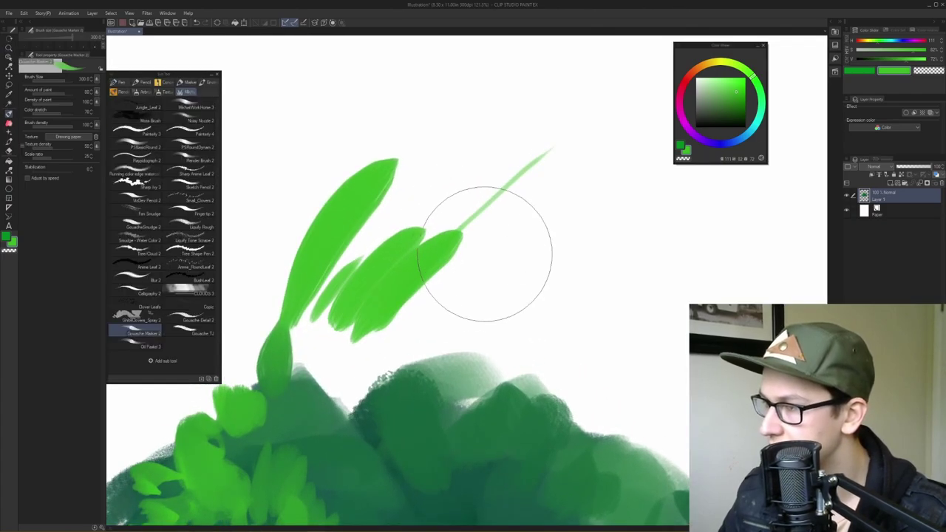
{"action": "mouse_move", "coordinate": [477, 267]}
{"action": "left_mouse_down"}
{"action": "mouse_move", "coordinate": [582, 174]}
{"action": "mouse_move", "coordinate": [607, 122]}
{"action": "mouse_move", "coordinate": [478, 276]}
{"action": "left_mouse_up"}
{"action": "key", "text": "ctrl+z"}
{"action": "key", "text": "ctrl+space"}
{"action": "key", "text": "ctrl+z"}
{"action": "key", "text": "ctrl+z"}
{"action": "key", "text": "ctrl+z"}
{"action": "key", "text": "ctrl+z"}
{"action": "key", "text": "ctrl+z"}
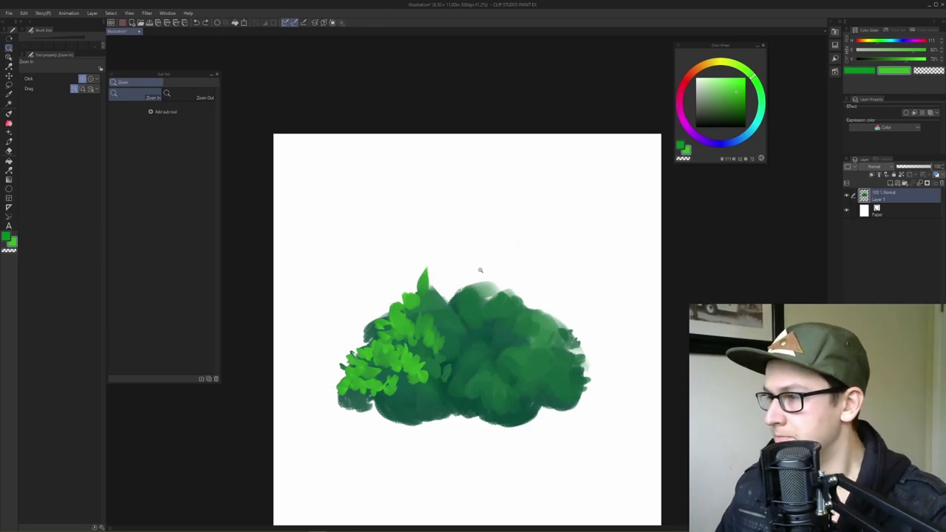
{"action": "key", "text": "b"}
{"action": "key", "text": "ctrl+z"}
- Add short pointed blades on the bush's upper-left edge, undoing the longer trial blades above it and at its base
{"action": "key", "text": "space"}
{"action": "mouse_move", "coordinate": [446, 306]}
{"action": "left_mouse_down"}
{"action": "mouse_move", "coordinate": [409, 241]}
{"action": "mouse_move", "coordinate": [411, 276]}
{"action": "mouse_move", "coordinate": [368, 214]}
{"action": "left_mouse_up"}
{"action": "left_click_drag", "start_coordinate": [380, 263], "coordinate": [383, 209]}
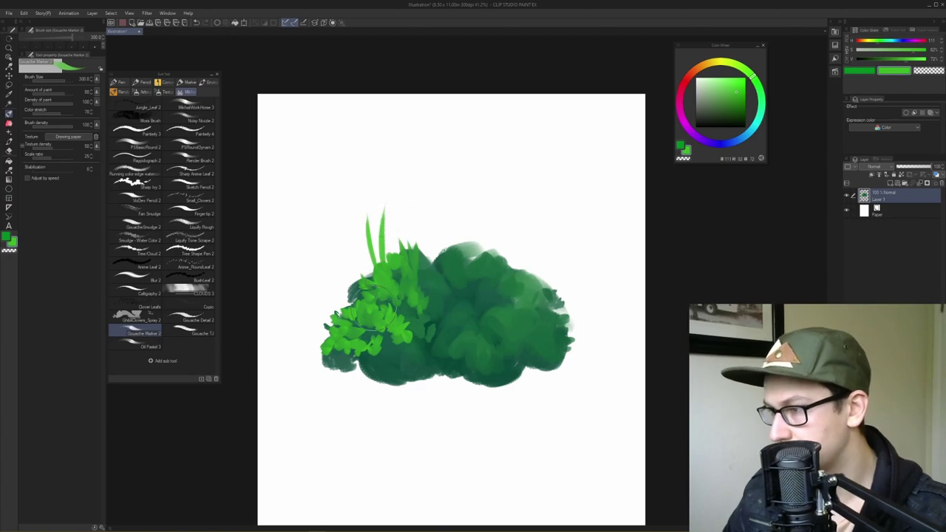
{"action": "key", "text": "ctrl+z"}
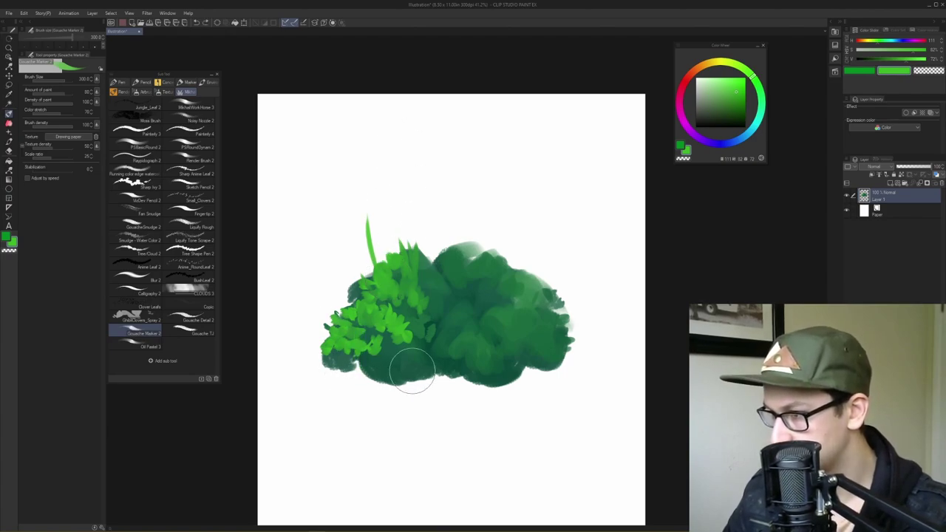
{"action": "mouse_move", "coordinate": [435, 386]}
{"action": "left_mouse_down"}
{"action": "mouse_move", "coordinate": [434, 349]}
{"action": "mouse_move", "coordinate": [447, 349]}
{"action": "left_mouse_up"}
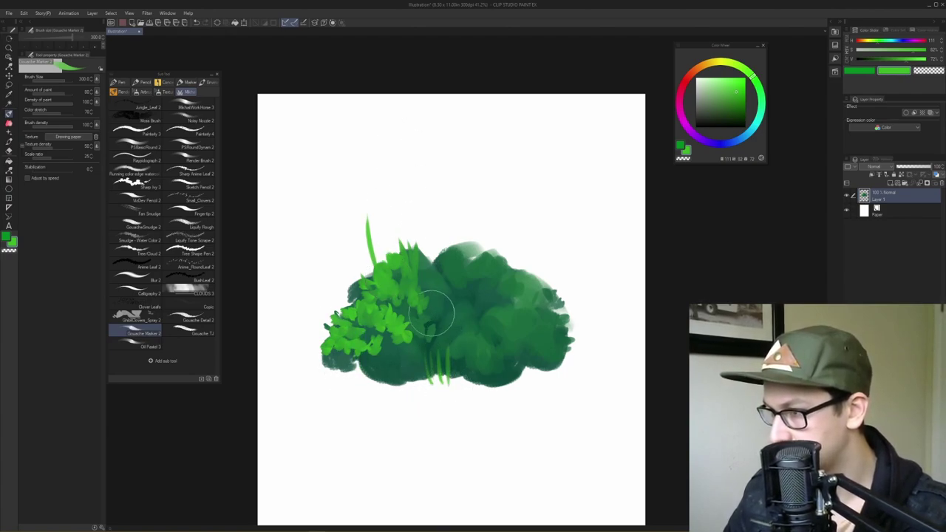
{"action": "key", "text": "ctrl+z"}
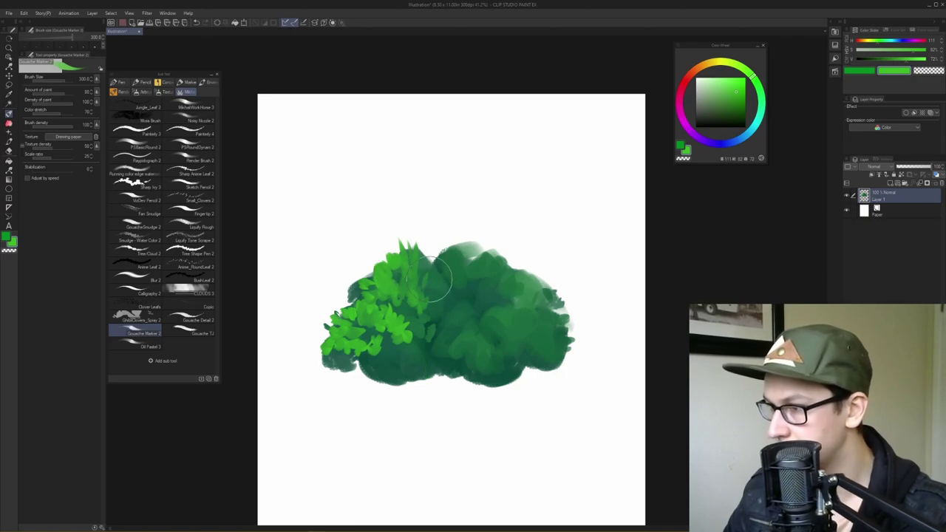
- Spread bright-green leaf dabs across the rest of the bush with Gouache Marker 2 and Gouache Detail 2
{"action": "left_click_drag", "start_coordinate": [378, 264], "coordinate": [358, 276]}
{"action": "mouse_move", "coordinate": [423, 318]}
{"action": "left_mouse_down"}
{"action": "mouse_move", "coordinate": [412, 341]}
{"action": "mouse_move", "coordinate": [459, 345]}
{"action": "left_mouse_up"}
{"action": "left_click_drag", "start_coordinate": [480, 296], "coordinate": [506, 309]}
{"action": "left_click_drag", "start_coordinate": [487, 248], "coordinate": [488, 278]}
{"action": "left_click_drag", "start_coordinate": [461, 252], "coordinate": [463, 270]}
{"action": "left_click", "coordinate": [198, 317]}
{"action": "mouse_move", "coordinate": [506, 329]}
{"action": "left_mouse_down"}
{"action": "mouse_move", "coordinate": [504, 350]}
{"action": "mouse_move", "coordinate": [453, 345]}
{"action": "left_mouse_up"}
{"action": "mouse_move", "coordinate": [496, 329]}
{"action": "left_mouse_down"}
{"action": "mouse_move", "coordinate": [468, 346]}
{"action": "mouse_move", "coordinate": [515, 348]}
{"action": "mouse_move", "coordinate": [477, 358]}
{"action": "left_mouse_up"}
- Pick a darker olive green and dab mid-tone leaves across the bush's center, right side and upper edge
{"action": "left_click", "coordinate": [729, 100]}
{"action": "left_click_drag", "start_coordinate": [481, 298], "coordinate": [473, 311]}
{"action": "left_click_drag", "start_coordinate": [564, 316], "coordinate": [557, 338]}
{"action": "left_click_drag", "start_coordinate": [445, 253], "coordinate": [442, 277]}
{"action": "left_click_drag", "start_coordinate": [470, 243], "coordinate": [469, 260]}
{"action": "left_click_drag", "start_coordinate": [438, 250], "coordinate": [439, 269]}
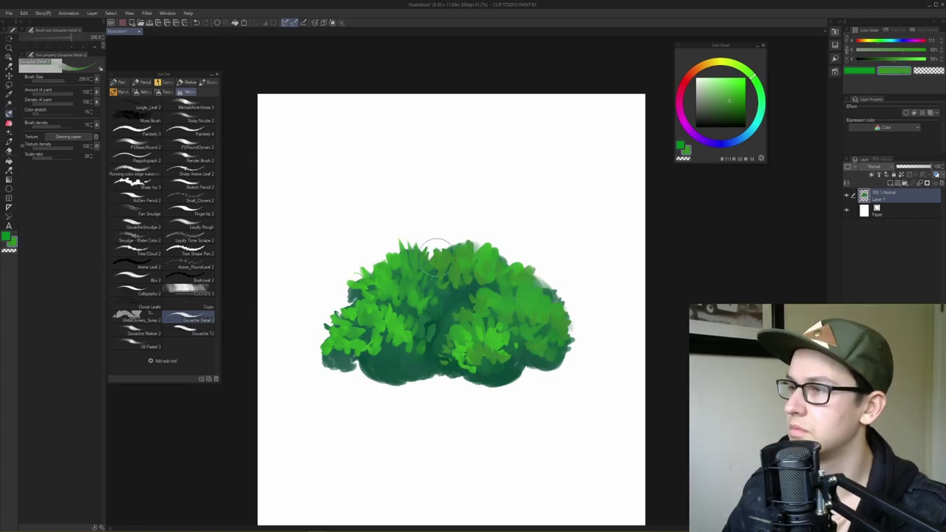
{"action": "left_click_drag", "start_coordinate": [363, 284], "coordinate": [359, 294]}
- Pick a pale green and dab highlight leaves across the bush with Gouache Detail 2 at size 250
{"action": "left_click", "coordinate": [714, 92]}
{"action": "left_click", "coordinate": [715, 80]}
{"action": "left_click_drag", "start_coordinate": [400, 320], "coordinate": [402, 331]}
{"action": "left_click_drag", "start_coordinate": [406, 329], "coordinate": [410, 341]}
{"action": "left_click_drag", "start_coordinate": [337, 342], "coordinate": [342, 347]}
{"action": "left_click_drag", "start_coordinate": [360, 365], "coordinate": [379, 368]}
{"action": "left_click_drag", "start_coordinate": [359, 292], "coordinate": [371, 293]}
{"action": "left_click_drag", "start_coordinate": [385, 274], "coordinate": [386, 284]}
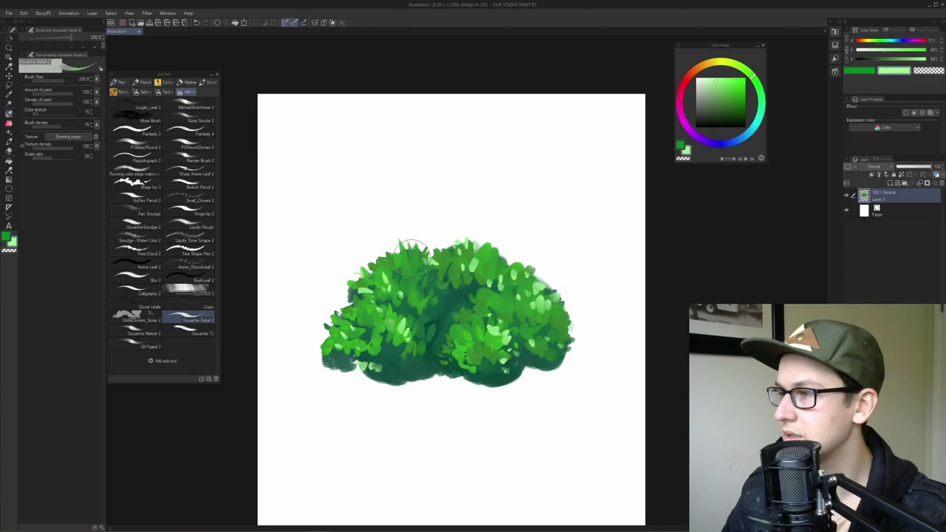
{"action": "key", "text": "ctrl+space"}
{"action": "left_click_drag", "start_coordinate": [498, 276], "coordinate": [521, 221]}
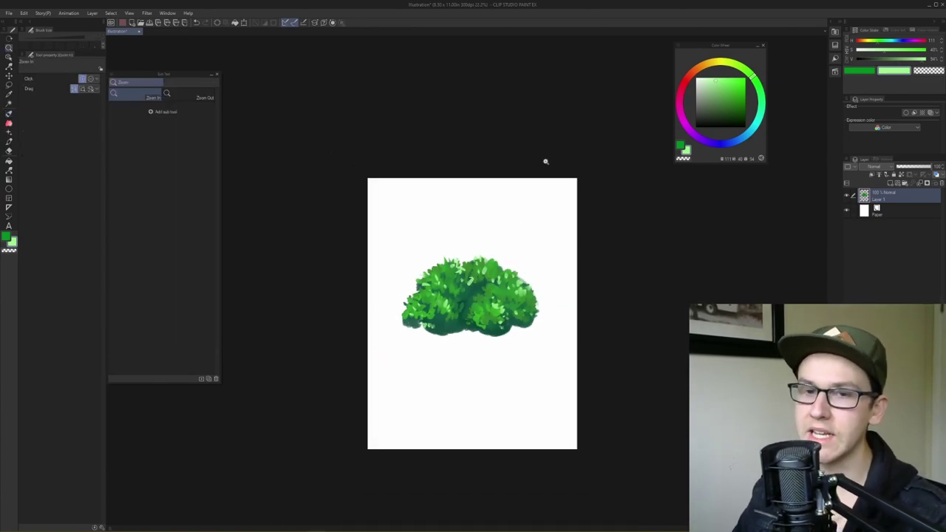
{"action": "key", "text": "b"}
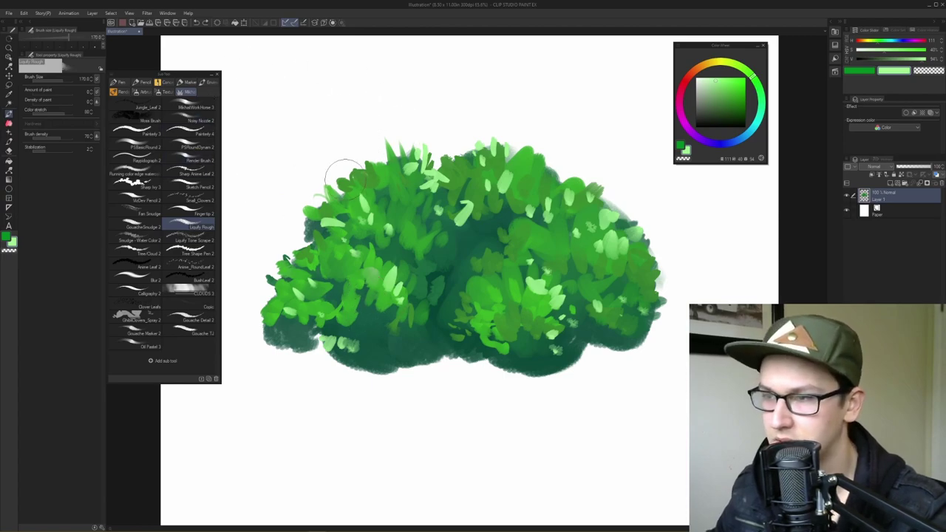
- Move the Blur 2 brush directly after the Finger tip 2 brush in the brush list
{"action": "left_click", "coordinate": [189, 213]}
{"action": "left_click", "coordinate": [191, 226]}
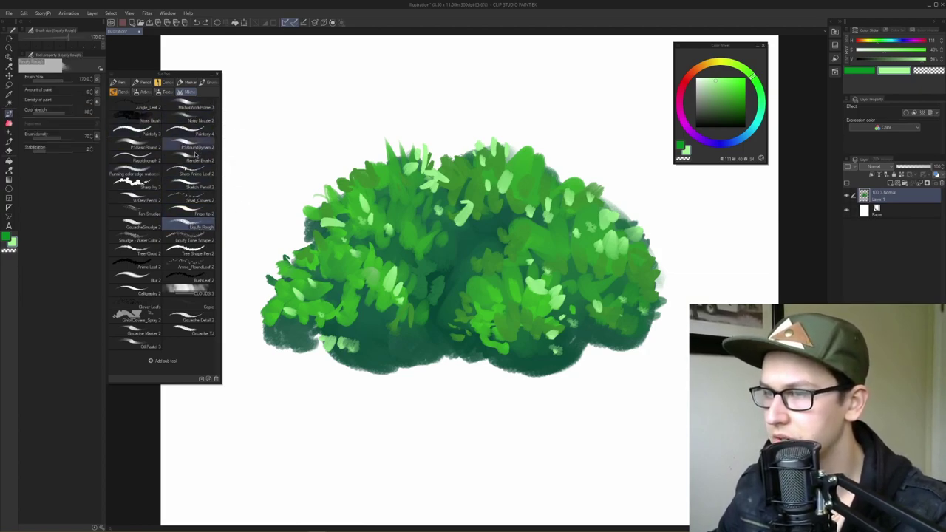
{"action": "left_click", "coordinate": [147, 279]}
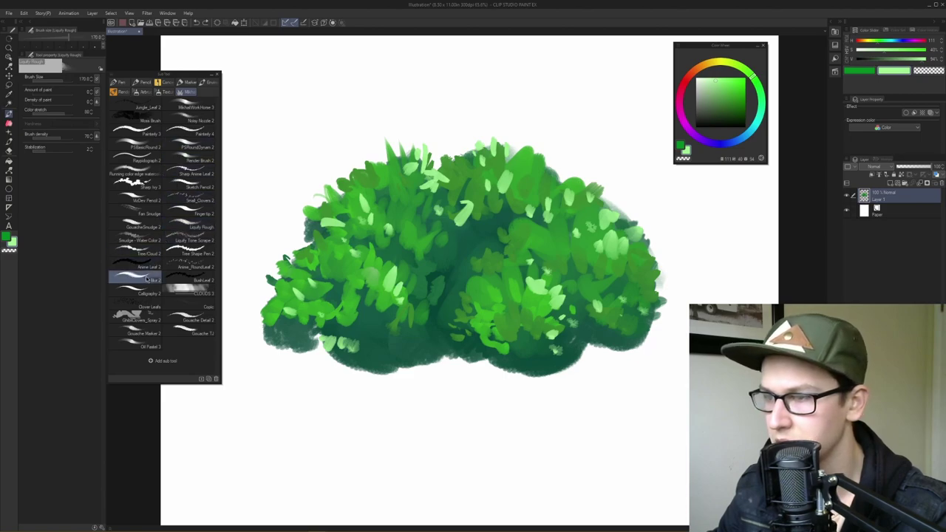
{"action": "left_click_drag", "start_coordinate": [146, 279], "coordinate": [163, 231]}
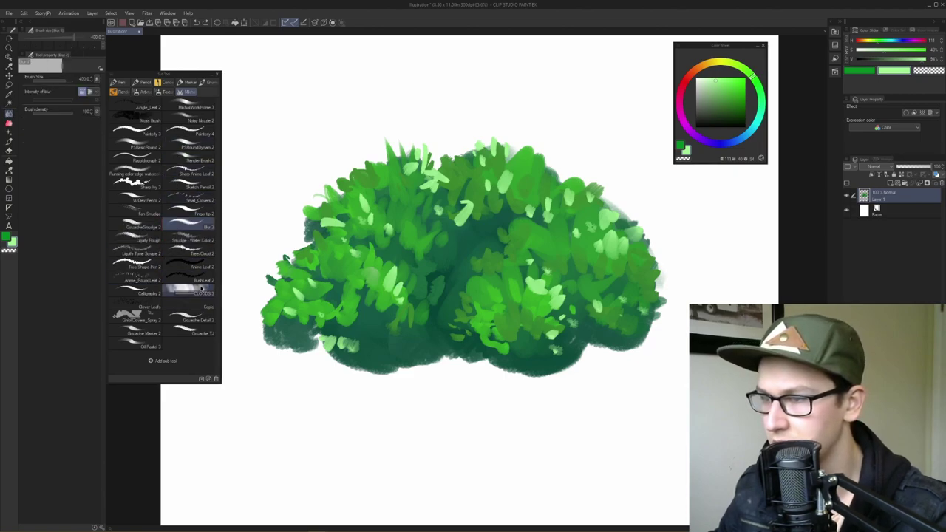
- Smear the bush's lower and upper areas on its left side with the Fan Smudge brush at size 250
{"action": "left_click", "coordinate": [191, 239]}
{"action": "left_click", "coordinate": [149, 254]}
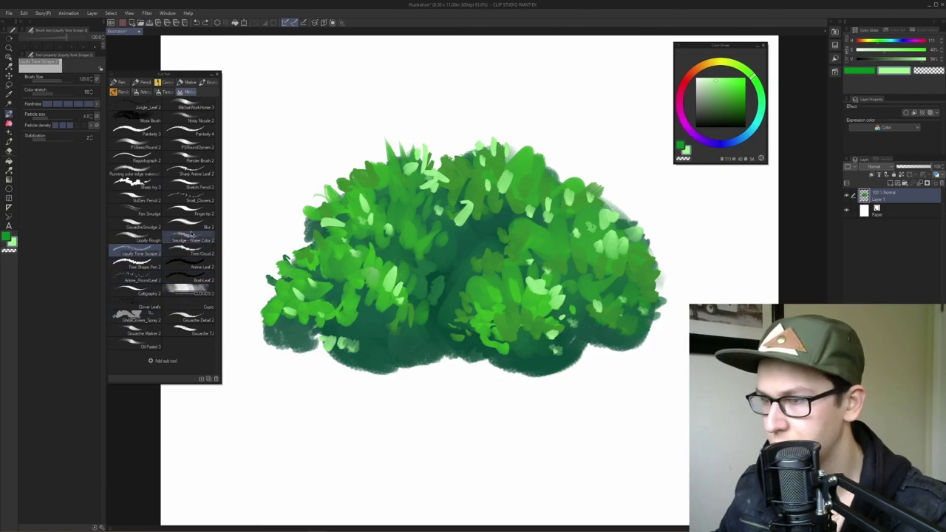
{"action": "left_click", "coordinate": [189, 106]}
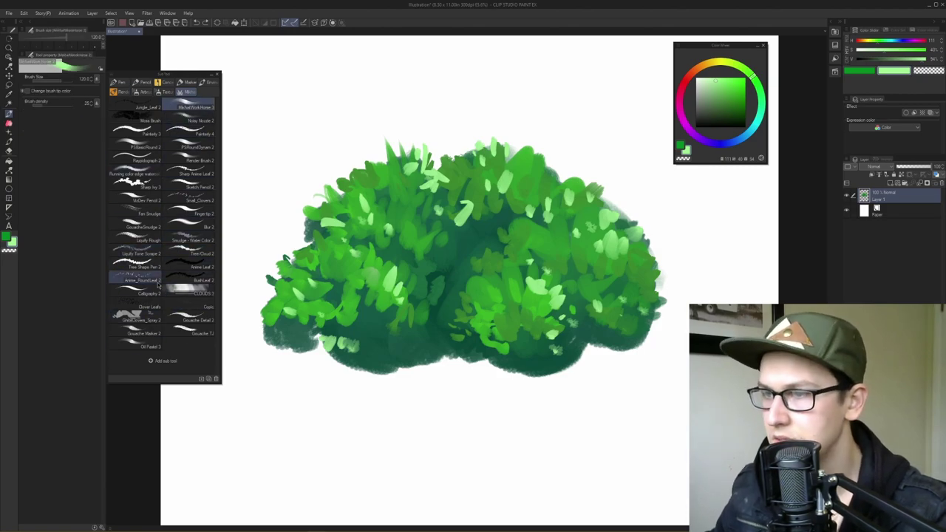
{"action": "left_click", "coordinate": [145, 214]}
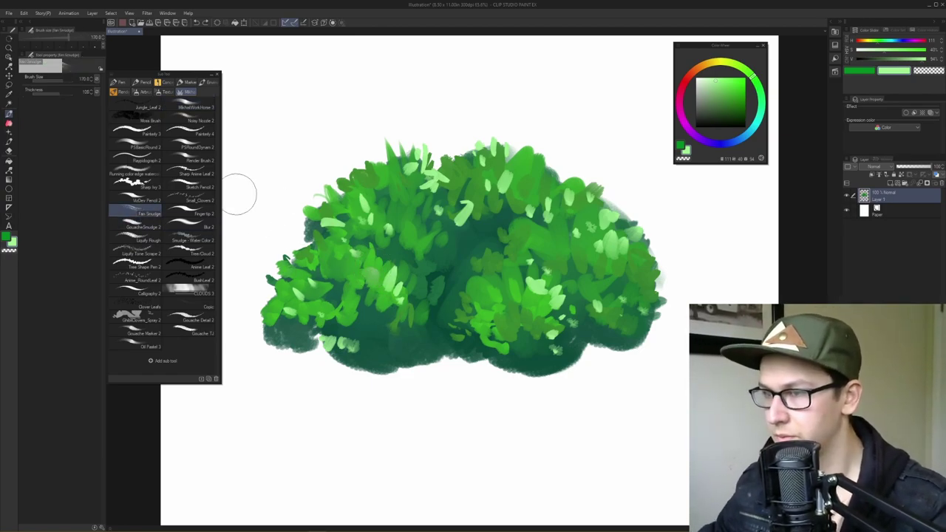
{"action": "left_click_drag", "start_coordinate": [378, 290], "coordinate": [376, 380]}
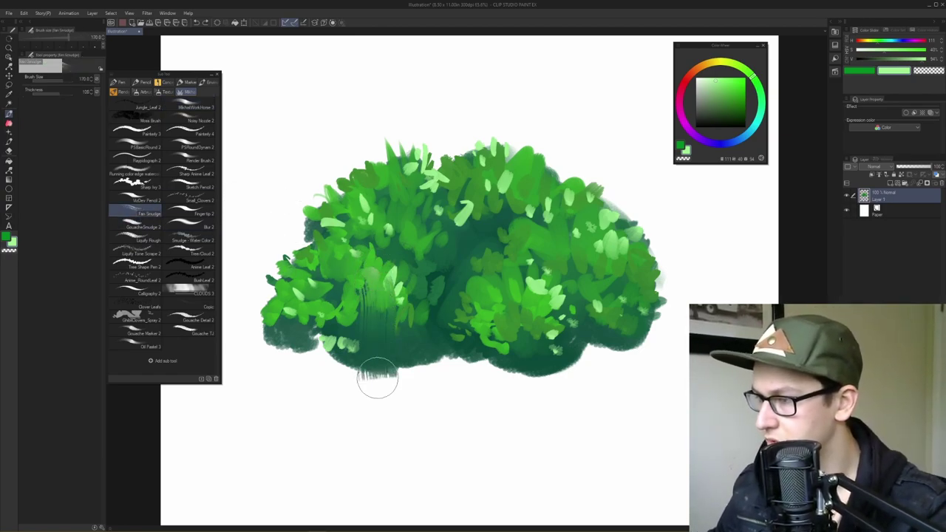
{"action": "key", "text": "ctrl+minus"}
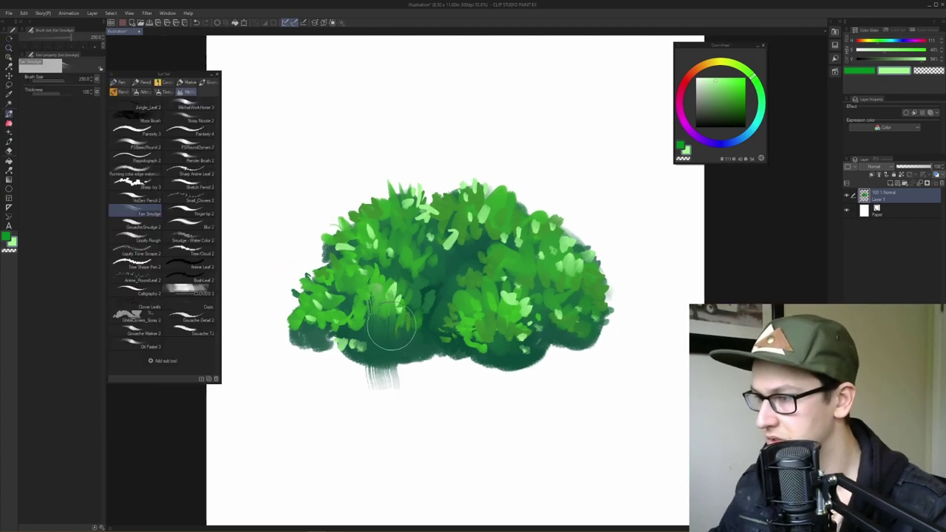
{"action": "mouse_move", "coordinate": [391, 326]}
{"action": "left_mouse_down"}
{"action": "mouse_move", "coordinate": [380, 388]}
{"action": "mouse_move", "coordinate": [387, 375]}
{"action": "mouse_move", "coordinate": [374, 377]}
{"action": "mouse_move", "coordinate": [364, 360]}
{"action": "mouse_move", "coordinate": [365, 306]}
{"action": "mouse_move", "coordinate": [360, 348]}
{"action": "mouse_move", "coordinate": [350, 303]}
{"action": "mouse_move", "coordinate": [333, 338]}
{"action": "mouse_move", "coordinate": [340, 381]}
{"action": "mouse_move", "coordinate": [375, 391]}
{"action": "left_mouse_up"}
{"action": "left_click_drag", "start_coordinate": [384, 351], "coordinate": [442, 346]}
{"action": "key", "text": "ctrl+z"}
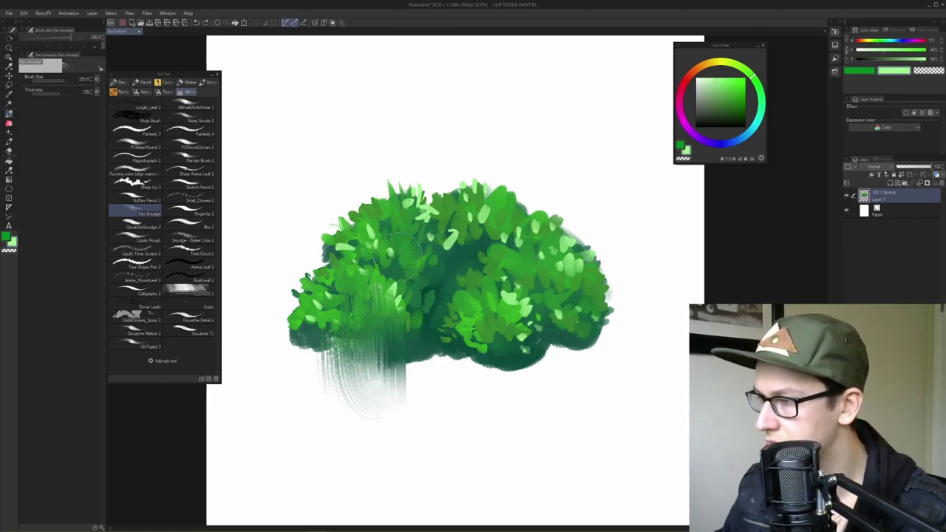
{"action": "mouse_move", "coordinate": [392, 252]}
{"action": "left_mouse_down"}
{"action": "mouse_move", "coordinate": [416, 333]}
{"action": "mouse_move", "coordinate": [469, 275]}
{"action": "mouse_move", "coordinate": [421, 266]}
{"action": "mouse_move", "coordinate": [458, 292]}
{"action": "mouse_move", "coordinate": [445, 242]}
{"action": "mouse_move", "coordinate": [484, 264]}
{"action": "mouse_move", "coordinate": [456, 272]}
{"action": "mouse_move", "coordinate": [486, 229]}
{"action": "mouse_move", "coordinate": [547, 270]}
{"action": "mouse_move", "coordinate": [537, 301]}
{"action": "mouse_move", "coordinate": [555, 260]}
{"action": "mouse_move", "coordinate": [550, 283]}
{"action": "mouse_move", "coordinate": [523, 293]}
{"action": "mouse_move", "coordinate": [514, 348]}
{"action": "mouse_move", "coordinate": [436, 315]}
{"action": "left_mouse_up"}
{"action": "left_click_drag", "start_coordinate": [436, 314], "coordinate": [414, 333]}
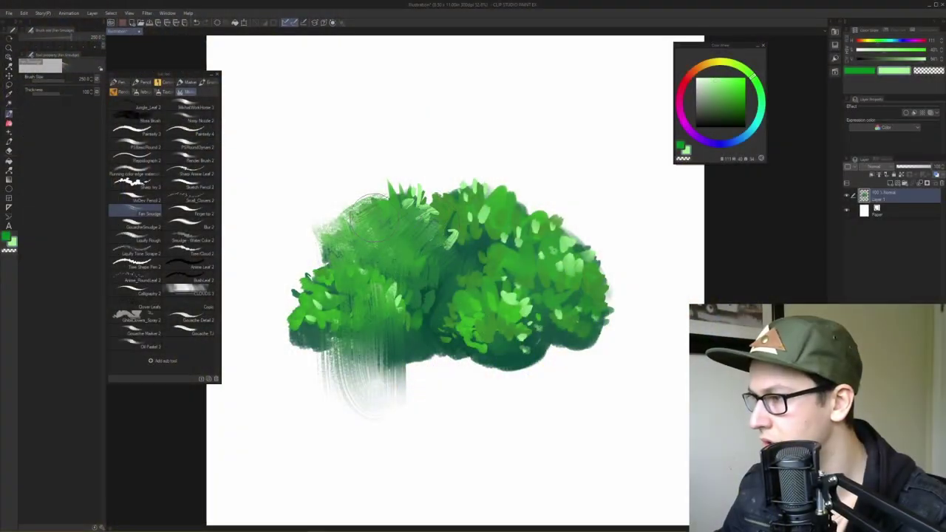
- Undo all the Fan Smudge strokes on the bush
{"action": "key", "text": "ctrl+z"}
{"action": "key", "text": "ctrl+z"}
{"action": "key", "text": "ctrl+z"}
{"action": "key", "text": "ctrl+z"}
{"action": "key", "text": "ctrl+z"}
{"action": "key", "text": "ctrl+z"}
{"action": "key", "text": "ctrl+z"}
{"action": "key", "text": "ctrl+z"}
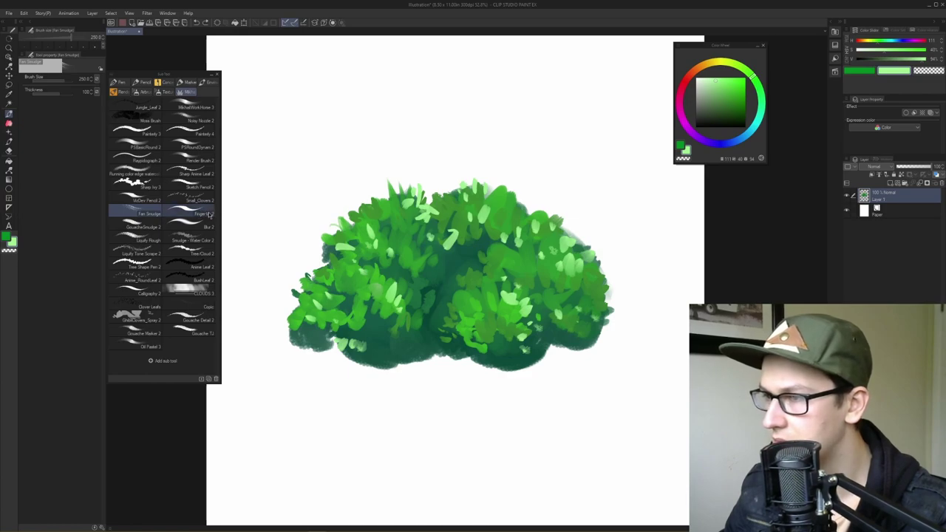
- Blend the leaves in the bush's center with the Finger tip 2 brush at size 150
{"action": "left_click", "coordinate": [210, 214]}
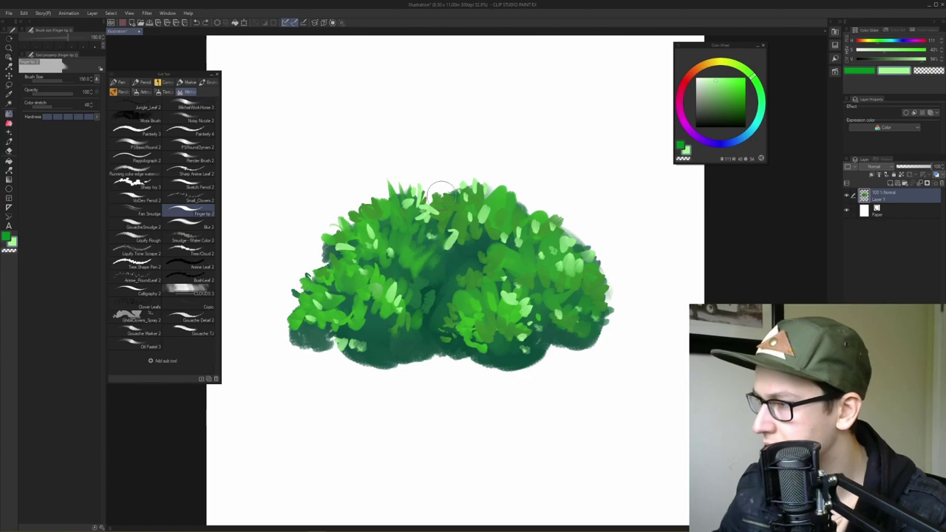
{"action": "left_click_drag", "start_coordinate": [438, 230], "coordinate": [467, 228]}
{"action": "left_click_drag", "start_coordinate": [459, 264], "coordinate": [469, 275]}
{"action": "left_click_drag", "start_coordinate": [502, 296], "coordinate": [473, 344]}
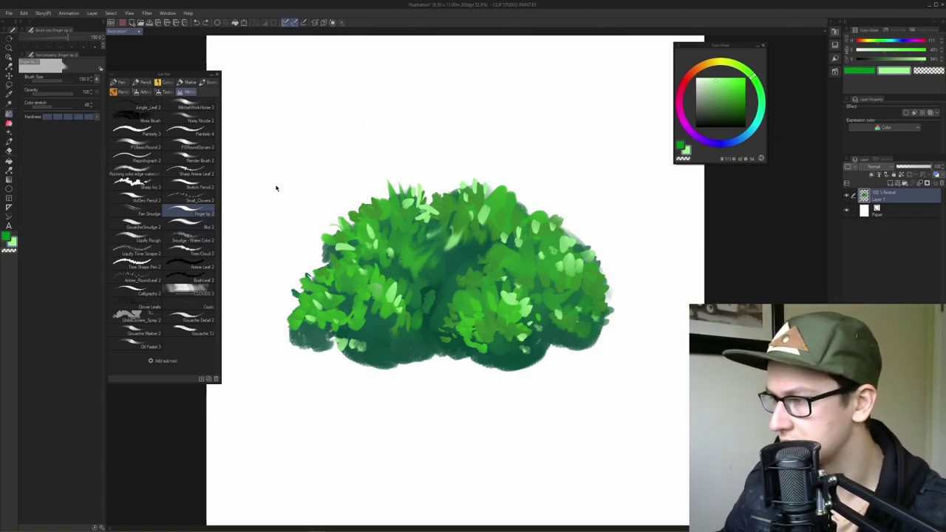
- Smudge the leaves along the bush's upper center edge with GouacheSmudge 2 at size 170
{"action": "left_click", "coordinate": [137, 226]}
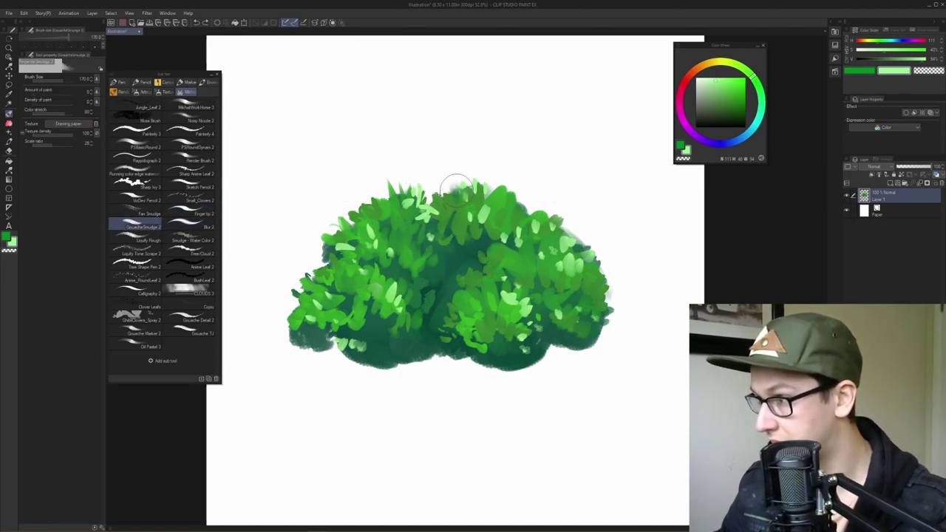
{"action": "mouse_move", "coordinate": [457, 187]}
{"action": "left_mouse_down"}
{"action": "mouse_move", "coordinate": [399, 132]}
{"action": "mouse_move", "coordinate": [453, 188]}
{"action": "mouse_move", "coordinate": [491, 190]}
{"action": "left_mouse_up"}
{"action": "key", "text": "ctrl+z"}
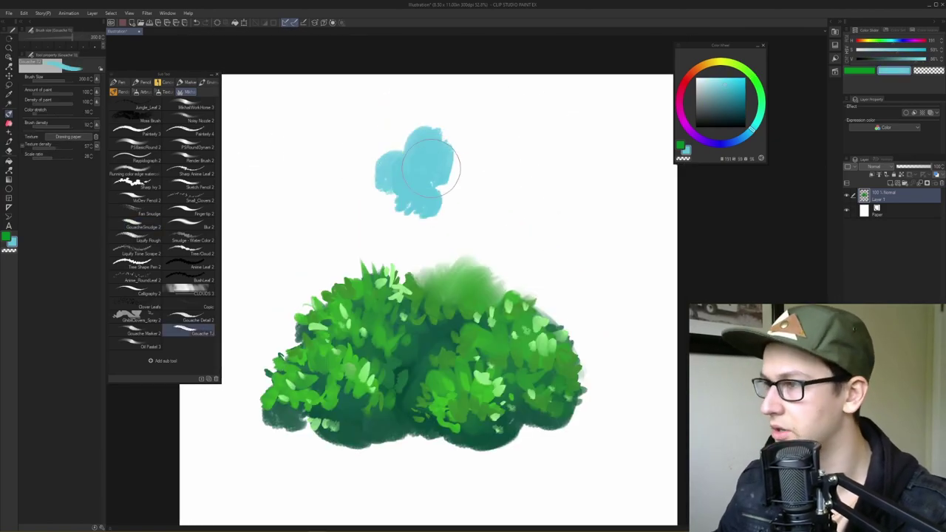
- Paint a wide light-blue cloud above the bush with the Gouache TJ brush
{"action": "left_click_drag", "start_coordinate": [399, 213], "coordinate": [423, 241]}
{"action": "left_click_drag", "start_coordinate": [59, 37], "coordinate": [70, 37]}
{"action": "left_click_drag", "start_coordinate": [458, 166], "coordinate": [517, 214]}
- Pick a near-white blue and paint highlights across the cloud's upper and middle parts with Gouache TJ at size 200
{"action": "left_click", "coordinate": [700, 80]}
{"action": "left_click_drag", "start_coordinate": [370, 214], "coordinate": [443, 203]}
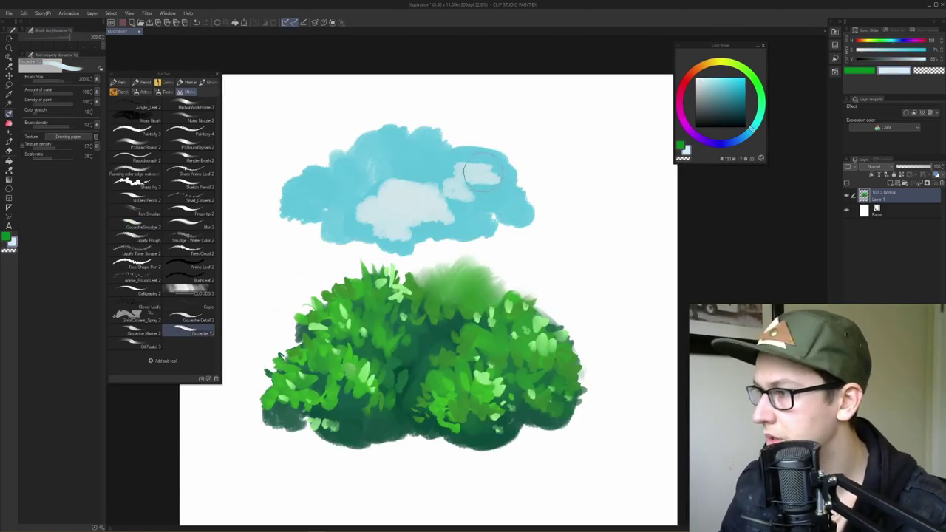
{"action": "mouse_move", "coordinate": [436, 140]}
{"action": "left_mouse_down"}
{"action": "mouse_move", "coordinate": [377, 173]}
{"action": "mouse_move", "coordinate": [414, 159]}
{"action": "left_mouse_up"}
{"action": "left_click_drag", "start_coordinate": [466, 185], "coordinate": [521, 194]}
{"action": "mouse_move", "coordinate": [343, 185]}
{"action": "left_mouse_down"}
{"action": "mouse_move", "coordinate": [312, 183]}
{"action": "mouse_move", "coordinate": [320, 205]}
{"action": "left_mouse_up"}
- Sample the cloud's blue to touch up its lower shadows, and smudge its left edge with GouacheSmudge 2 at size 250
{"action": "left_click", "coordinate": [306, 210], "text": "alt"}
{"action": "left_click_drag", "start_coordinate": [418, 221], "coordinate": [444, 230]}
{"action": "left_click_drag", "start_coordinate": [491, 193], "coordinate": [534, 209]}
{"action": "left_click", "coordinate": [154, 224]}
{"action": "mouse_move", "coordinate": [277, 188]}
{"action": "left_mouse_down"}
{"action": "mouse_move", "coordinate": [290, 189]}
{"action": "mouse_move", "coordinate": [286, 204]}
{"action": "mouse_move", "coordinate": [299, 221]}
{"action": "mouse_move", "coordinate": [289, 170]}
{"action": "left_mouse_up"}
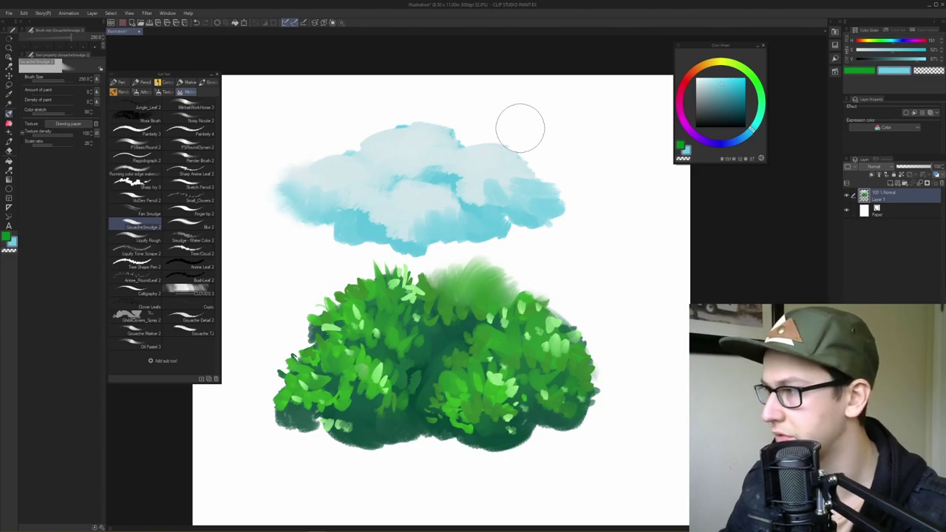
- Recolor the Paper layer dark brown and soften the cloud's left part on Layer 1 with GouacheSmudge 2
{"action": "left_click", "coordinate": [898, 212]}
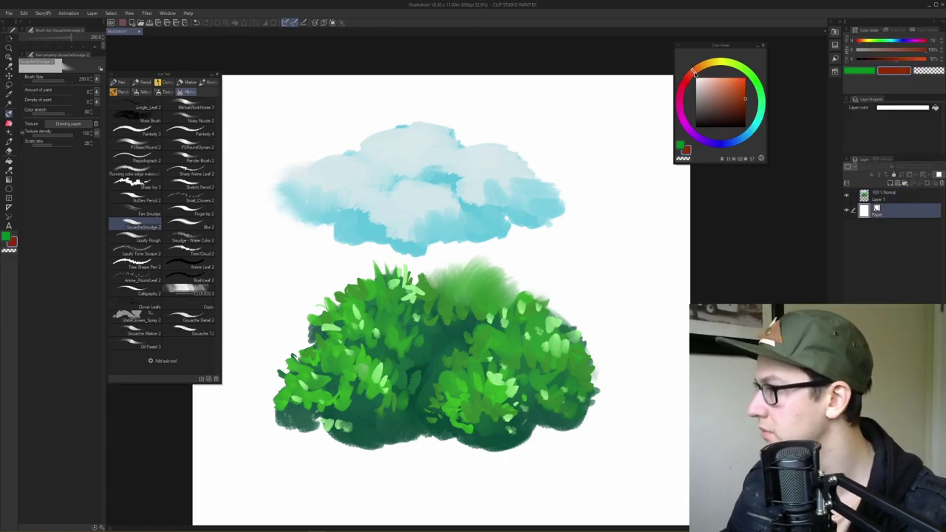
{"action": "left_click", "coordinate": [935, 110]}
{"action": "left_click", "coordinate": [897, 194]}
{"action": "mouse_move", "coordinate": [281, 163]}
{"action": "left_mouse_down"}
{"action": "mouse_move", "coordinate": [323, 160]}
{"action": "mouse_move", "coordinate": [288, 192]}
{"action": "mouse_move", "coordinate": [361, 210]}
{"action": "left_mouse_up"}
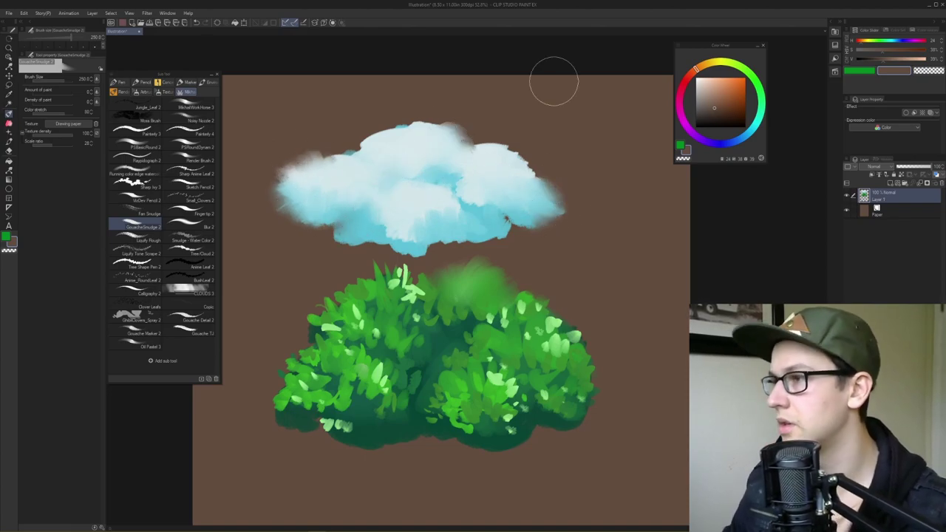
- Paint a large dark-grey block below the bush with Render Brush 2 at size 400
{"action": "left_click", "coordinate": [189, 227]}
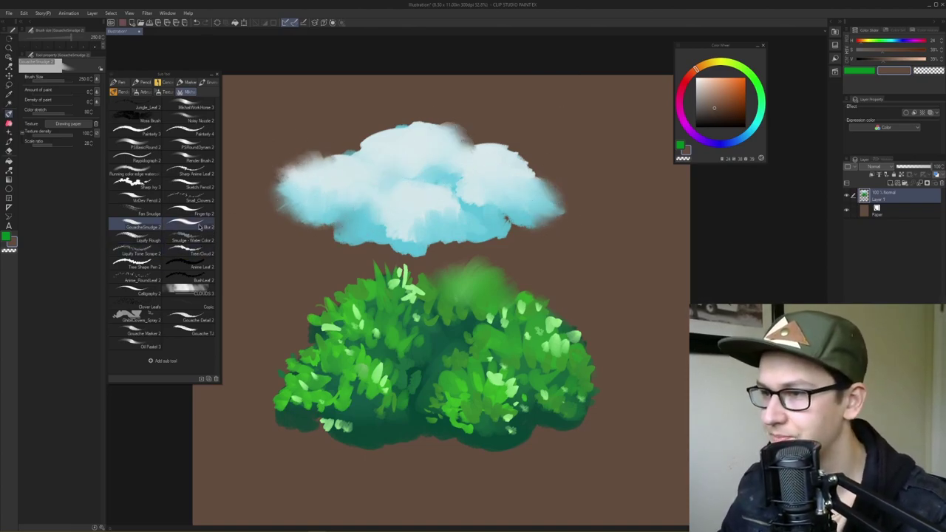
{"action": "left_click_drag", "start_coordinate": [436, 312], "coordinate": [443, 222]}
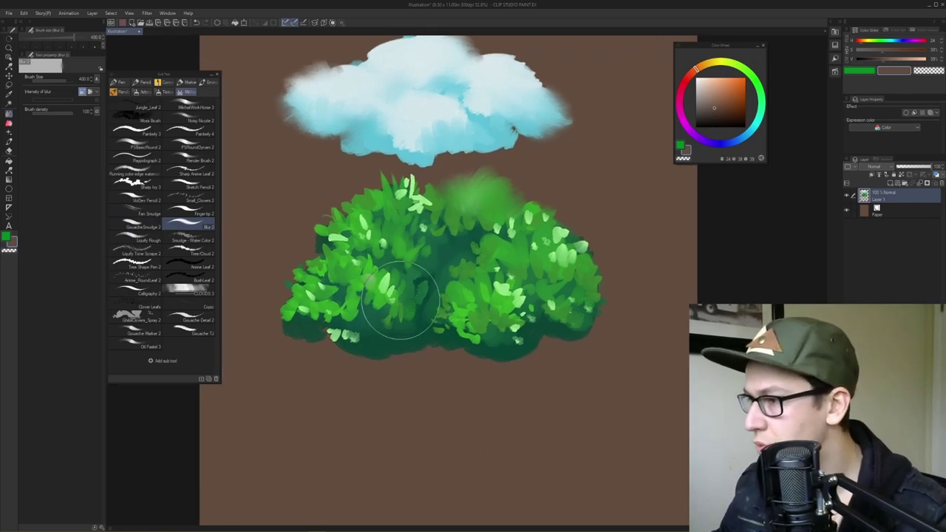
{"action": "mouse_move", "coordinate": [401, 301]}
{"action": "left_mouse_down"}
{"action": "mouse_move", "coordinate": [362, 318]}
{"action": "mouse_move", "coordinate": [359, 311]}
{"action": "mouse_move", "coordinate": [415, 302]}
{"action": "mouse_move", "coordinate": [410, 256]}
{"action": "mouse_move", "coordinate": [403, 315]}
{"action": "mouse_move", "coordinate": [362, 247]}
{"action": "mouse_move", "coordinate": [420, 283]}
{"action": "mouse_move", "coordinate": [424, 243]}
{"action": "mouse_move", "coordinate": [455, 248]}
{"action": "mouse_move", "coordinate": [462, 221]}
{"action": "left_mouse_up"}
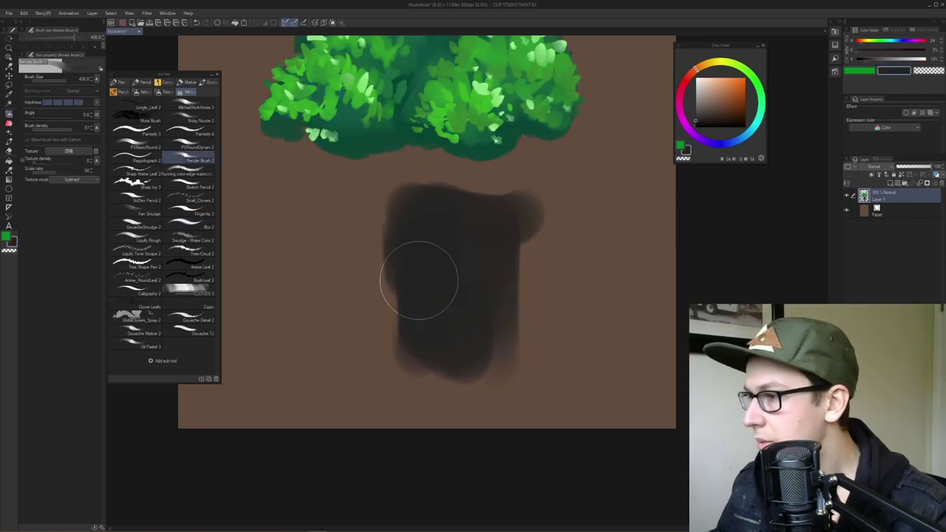
{"action": "mouse_move", "coordinate": [416, 274]}
{"action": "left_mouse_down"}
{"action": "mouse_move", "coordinate": [448, 386]}
{"action": "mouse_move", "coordinate": [491, 385]}
{"action": "mouse_move", "coordinate": [513, 367]}
{"action": "mouse_move", "coordinate": [494, 261]}
{"action": "mouse_move", "coordinate": [518, 363]}
{"action": "mouse_move", "coordinate": [411, 223]}
{"action": "mouse_move", "coordinate": [522, 242]}
{"action": "mouse_move", "coordinate": [528, 210]}
{"action": "mouse_move", "coordinate": [485, 233]}
{"action": "mouse_move", "coordinate": [414, 227]}
{"action": "mouse_move", "coordinate": [413, 193]}
{"action": "mouse_move", "coordinate": [533, 211]}
{"action": "mouse_move", "coordinate": [528, 288]}
{"action": "left_mouse_up"}
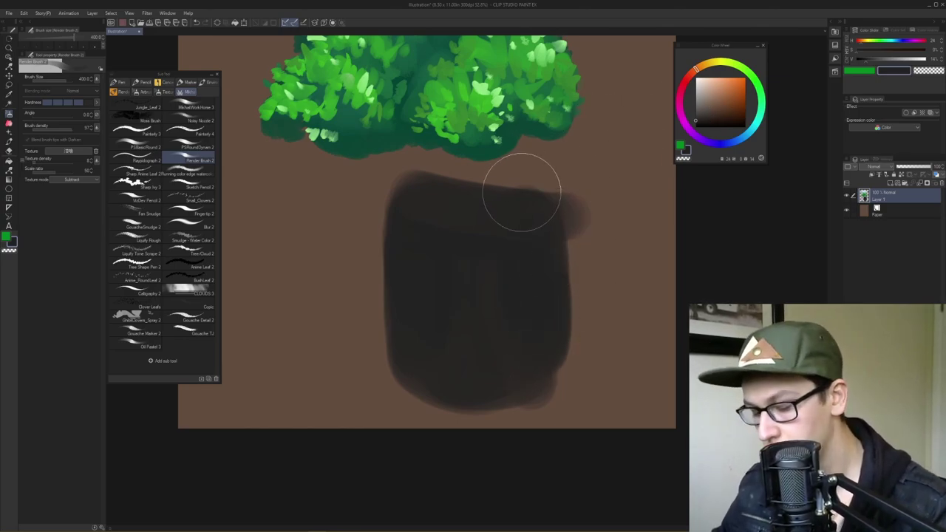
- Paint a lighter grey vertical stripe in the dark block with Render Brush 2 at size 200, extending it with a sampled mid-grey
{"action": "key", "text": "bracketleft"}
{"action": "key", "text": "bracketleft"}
{"action": "mouse_move", "coordinate": [481, 295]}
{"action": "left_mouse_down"}
{"action": "mouse_move", "coordinate": [478, 233]}
{"action": "mouse_move", "coordinate": [480, 323]}
{"action": "mouse_move", "coordinate": [466, 374]}
{"action": "mouse_move", "coordinate": [475, 241]}
{"action": "mouse_move", "coordinate": [487, 235]}
{"action": "mouse_move", "coordinate": [494, 335]}
{"action": "mouse_move", "coordinate": [449, 294]}
{"action": "left_mouse_up"}
{"action": "left_click", "coordinate": [439, 286], "text": "alt"}
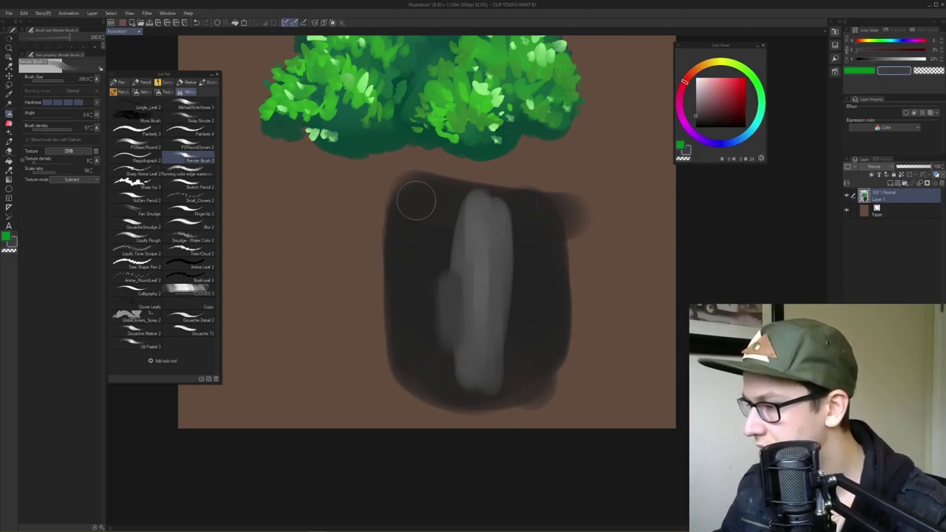
{"action": "left_click_drag", "start_coordinate": [442, 263], "coordinate": [453, 213]}
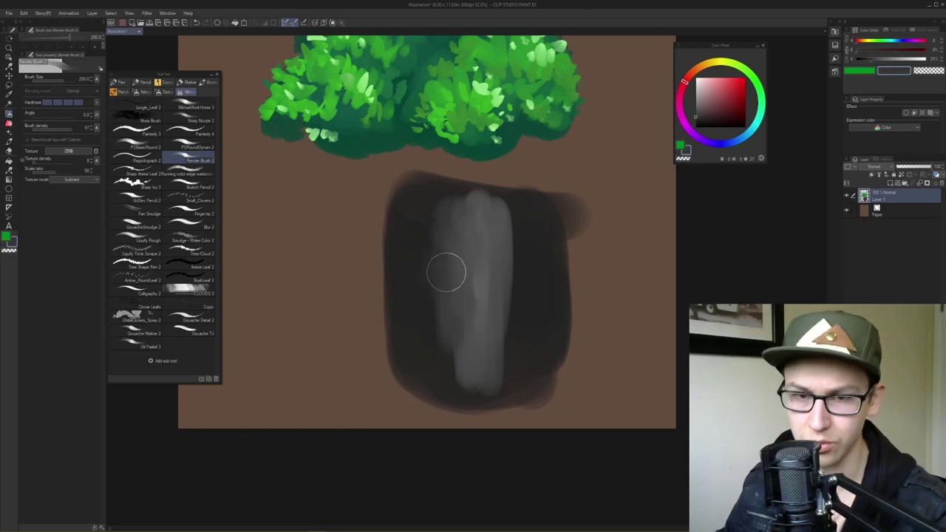
- Blur the grey stripe into the dark block using the Blur blend brush at size 600
{"action": "key", "text": "j"}
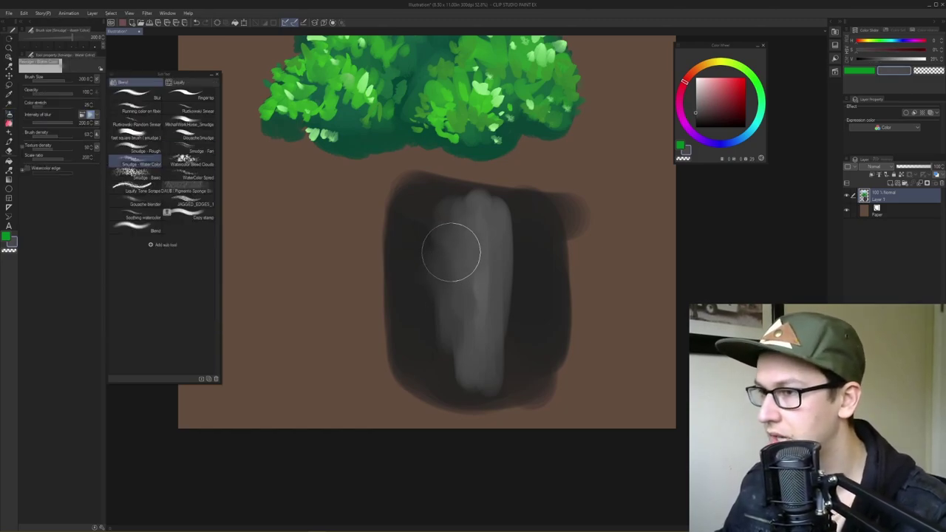
{"action": "left_click", "coordinate": [140, 94]}
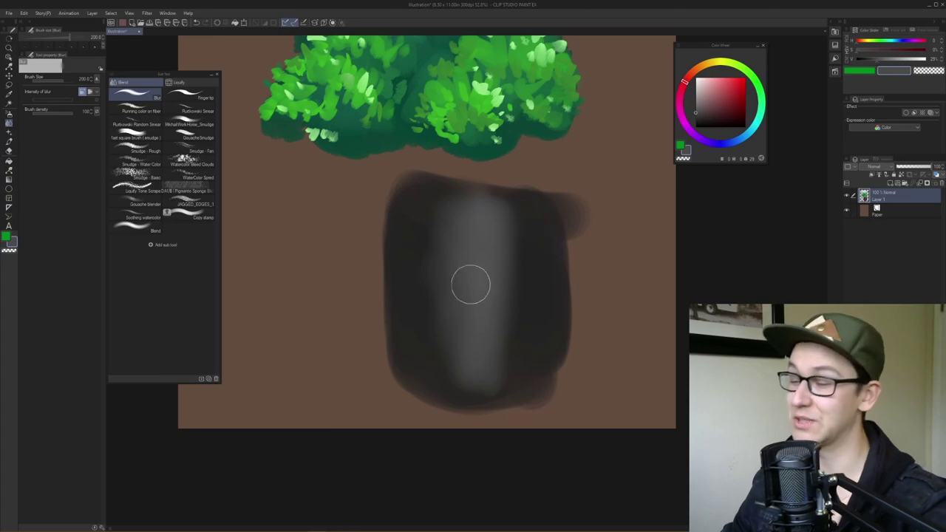
{"action": "key", "text": "ctrl+z"}
{"action": "key", "text": "bracketright"}
{"action": "key", "text": "bracketright"}
{"action": "key", "text": "bracketright"}
{"action": "key", "text": "bracketright"}
{"action": "key", "text": "bracketright"}
{"action": "key", "text": "bracketright"}
{"action": "key", "text": "bracketright"}
{"action": "key", "text": "bracketright"}
{"action": "key", "text": "bracketleft"}
{"action": "key", "text": "bracketleft"}
{"action": "key", "text": "bracketleft"}
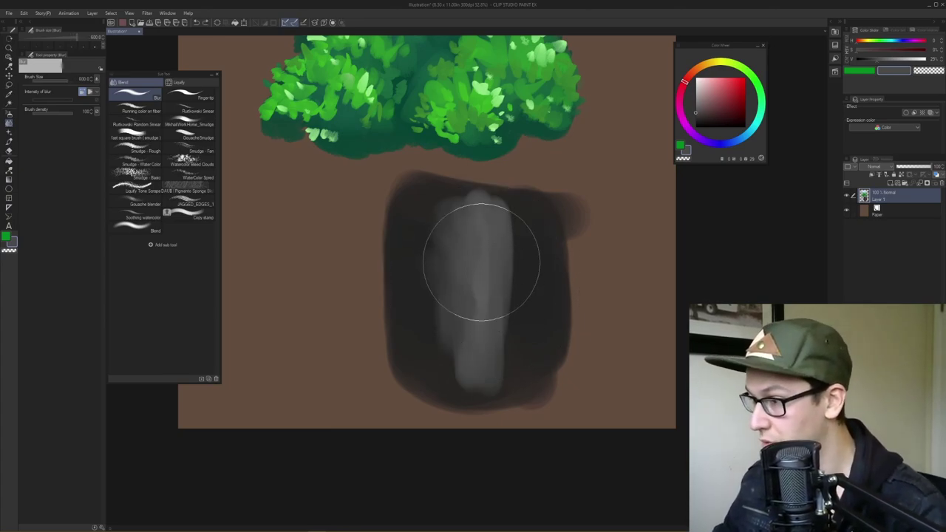
{"action": "mouse_move", "coordinate": [481, 261]}
{"action": "left_mouse_down"}
{"action": "mouse_move", "coordinate": [467, 354]}
{"action": "mouse_move", "coordinate": [477, 351]}
{"action": "mouse_move", "coordinate": [448, 352]}
{"action": "mouse_move", "coordinate": [477, 303]}
{"action": "mouse_move", "coordinate": [465, 236]}
{"action": "mouse_move", "coordinate": [489, 223]}
{"action": "mouse_move", "coordinate": [469, 385]}
{"action": "mouse_move", "coordinate": [479, 403]}
{"action": "mouse_move", "coordinate": [534, 331]}
{"action": "mouse_move", "coordinate": [511, 295]}
{"action": "left_mouse_up"}
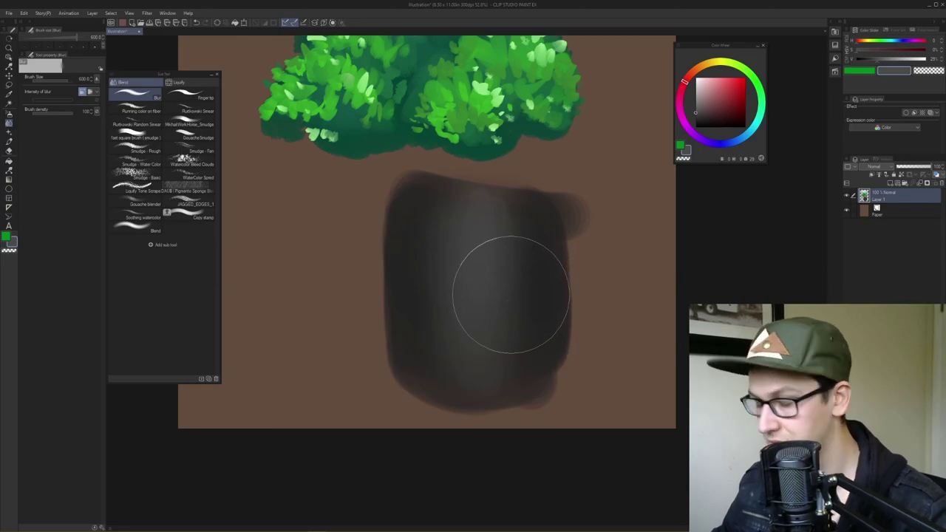
- Paint a light-grey vertical highlight down the block with Render Brush 2, widening it with the brush at size 500
{"action": "key", "text": "b"}
{"action": "left_click", "coordinate": [696, 89]}
{"action": "left_click_drag", "start_coordinate": [475, 207], "coordinate": [478, 386]}
{"action": "left_click_drag", "start_coordinate": [475, 264], "coordinate": [475, 381]}
{"action": "key", "text": "bracketright"}
{"action": "key", "text": "bracketright"}
{"action": "key", "text": "bracketright"}
{"action": "left_click_drag", "start_coordinate": [508, 221], "coordinate": [462, 369]}
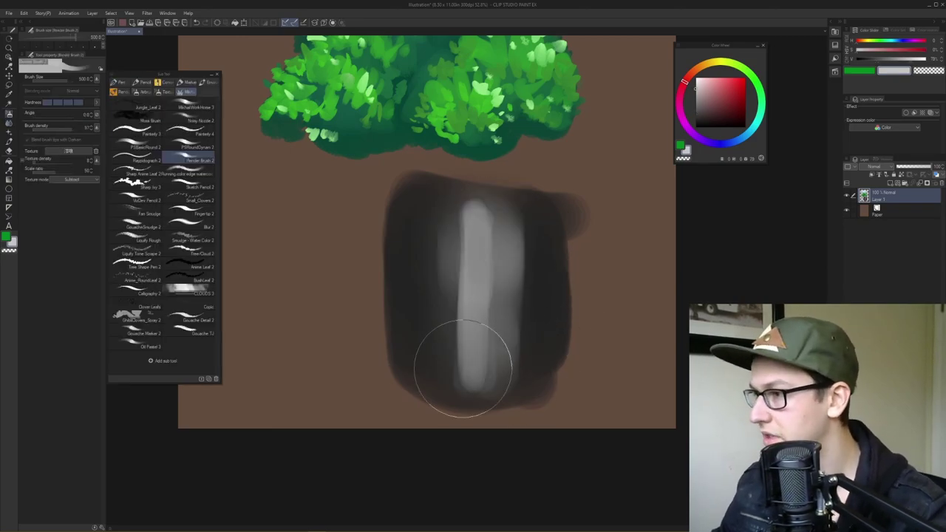
- Sample a darker grey from the block and paint it around the highlight with Render Brush 2 at size 250
{"action": "key", "text": "bracketleft"}
{"action": "key", "text": "bracketleft"}
{"action": "key", "text": "bracketleft"}
{"action": "left_click", "coordinate": [437, 270], "text": "alt"}
{"action": "mouse_move", "coordinate": [438, 271]}
{"action": "left_mouse_down"}
{"action": "mouse_move", "coordinate": [475, 380]}
{"action": "mouse_move", "coordinate": [469, 369]}
{"action": "mouse_move", "coordinate": [493, 377]}
{"action": "left_mouse_up"}
- Soften the highlight's center and edges with the Blur blend brush at size 200
{"action": "key", "text": "j"}
{"action": "key", "text": "bracketleft"}
{"action": "key", "text": "bracketleft"}
{"action": "key", "text": "bracketleft"}
{"action": "key", "text": "bracketleft"}
{"action": "key", "text": "bracketleft"}
{"action": "mouse_move", "coordinate": [481, 299]}
{"action": "left_mouse_down"}
{"action": "mouse_move", "coordinate": [464, 369]}
{"action": "mouse_move", "coordinate": [479, 394]}
{"action": "left_mouse_up"}
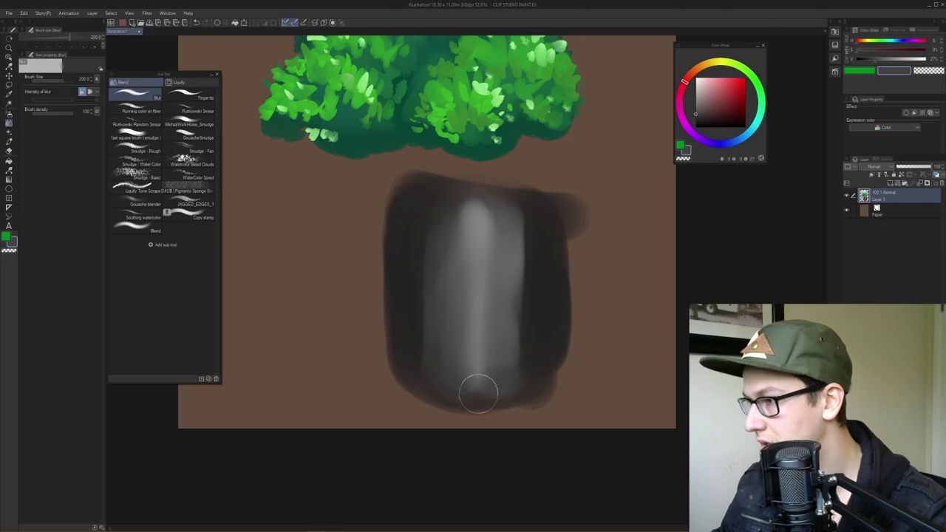
- Roughen the left side of the block's grey highlight with the Liquify Rough brush at size 250
{"action": "key", "text": "b"}
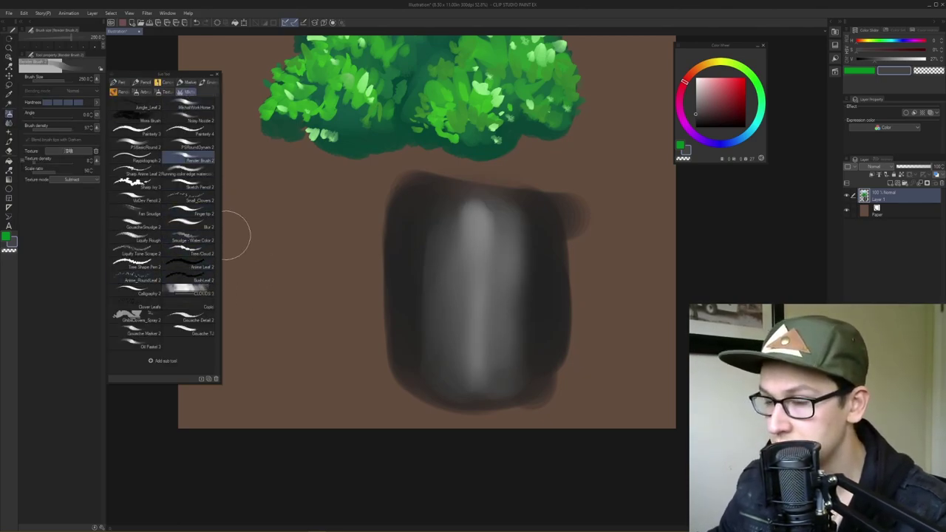
{"action": "left_click", "coordinate": [135, 241]}
{"action": "left_click_drag", "start_coordinate": [444, 369], "coordinate": [433, 352]}
{"action": "left_click_drag", "start_coordinate": [409, 224], "coordinate": [430, 207]}
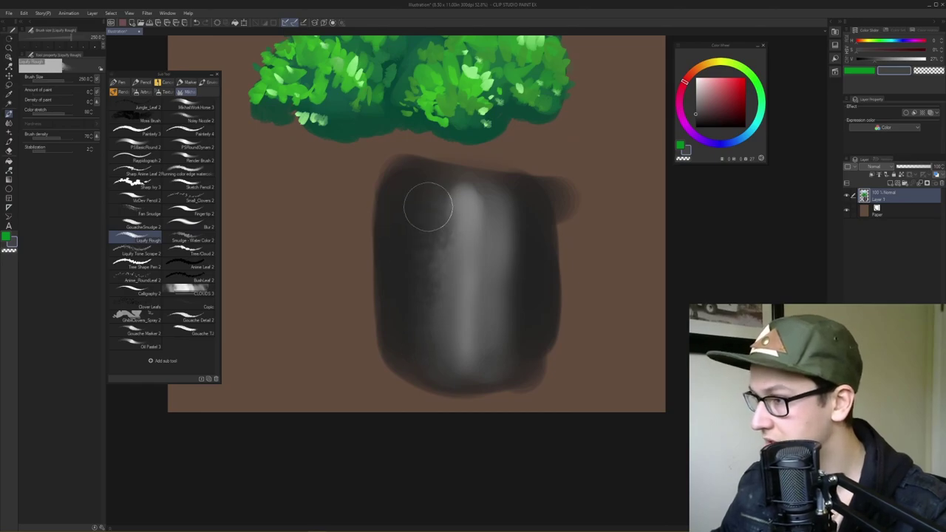
{"action": "left_click_drag", "start_coordinate": [454, 273], "coordinate": [430, 259]}
{"action": "left_click_drag", "start_coordinate": [457, 230], "coordinate": [434, 212]}
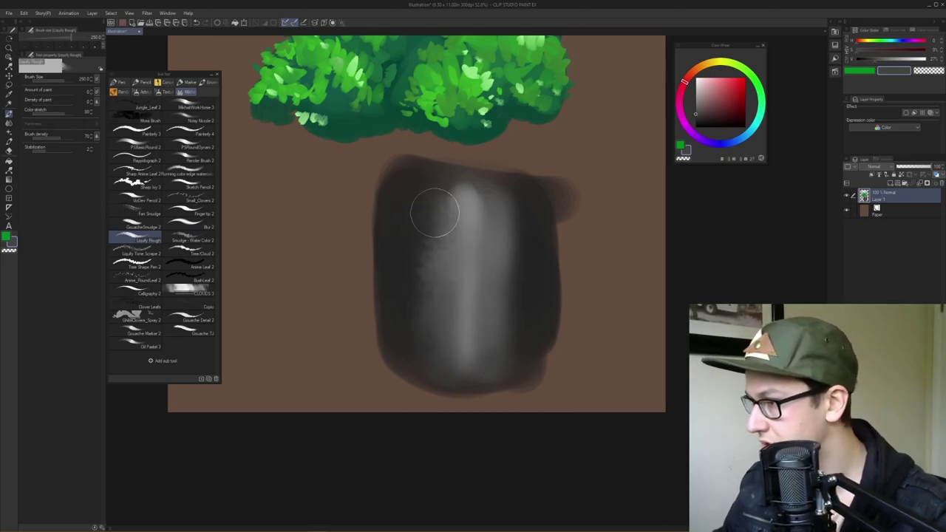
- Push the cloud's left, upper and right edges outward into wisps with Liquify Rough
{"action": "left_click_drag", "start_coordinate": [502, 160], "coordinate": [494, 440]}
{"action": "left_click_drag", "start_coordinate": [421, 249], "coordinate": [486, 305]}
{"action": "left_click_drag", "start_coordinate": [328, 248], "coordinate": [310, 251]}
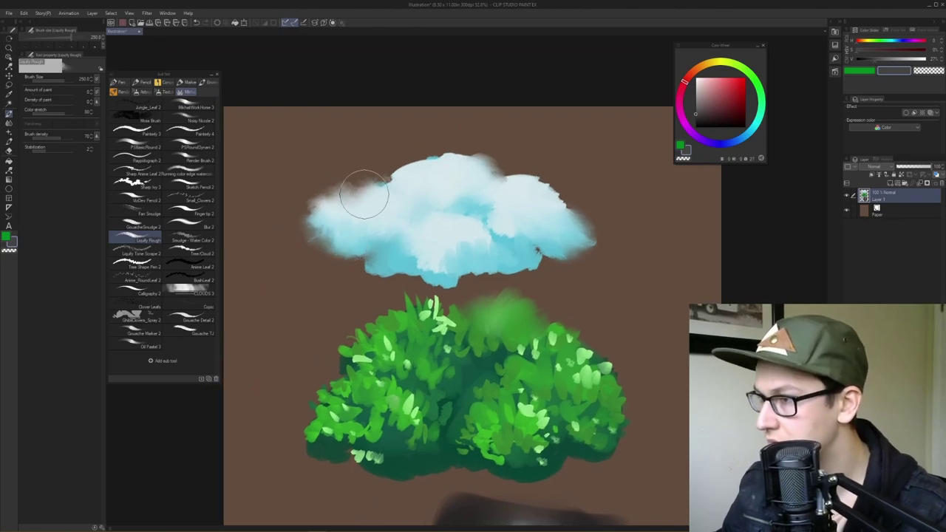
{"action": "left_click_drag", "start_coordinate": [365, 194], "coordinate": [414, 161]}
{"action": "left_click_drag", "start_coordinate": [559, 207], "coordinate": [590, 222]}
- Blend the leaves across the bush's center and right side with Liquify Rough at size 250
{"action": "left_click_drag", "start_coordinate": [489, 305], "coordinate": [477, 223]}
{"action": "left_click_drag", "start_coordinate": [473, 278], "coordinate": [494, 284]}
{"action": "left_click_drag", "start_coordinate": [529, 329], "coordinate": [553, 344]}
{"action": "left_click_drag", "start_coordinate": [429, 284], "coordinate": [466, 258]}
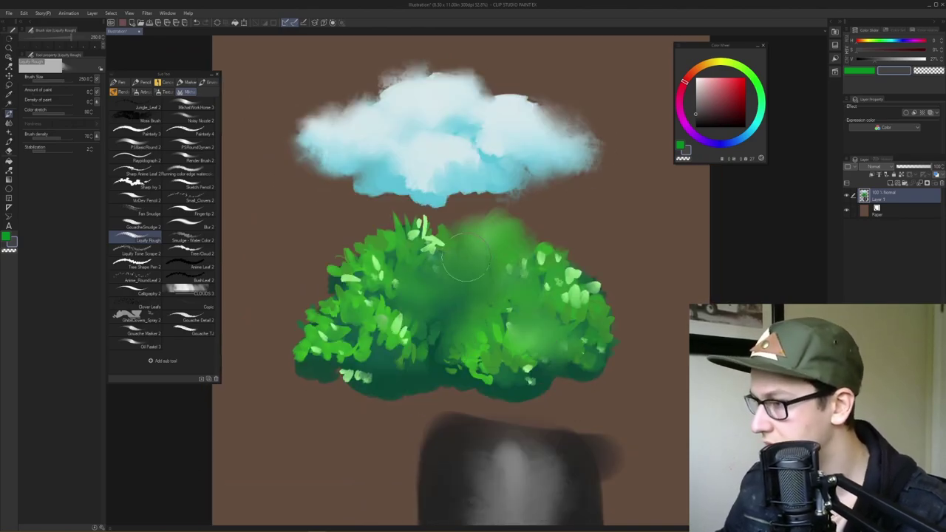
{"action": "left_click_drag", "start_coordinate": [484, 310], "coordinate": [484, 273]}
{"action": "mouse_move", "coordinate": [505, 314]}
{"action": "left_mouse_down"}
{"action": "mouse_move", "coordinate": [497, 333]}
{"action": "mouse_move", "coordinate": [517, 325]}
{"action": "left_mouse_up"}
{"action": "left_click_drag", "start_coordinate": [545, 275], "coordinate": [496, 286]}
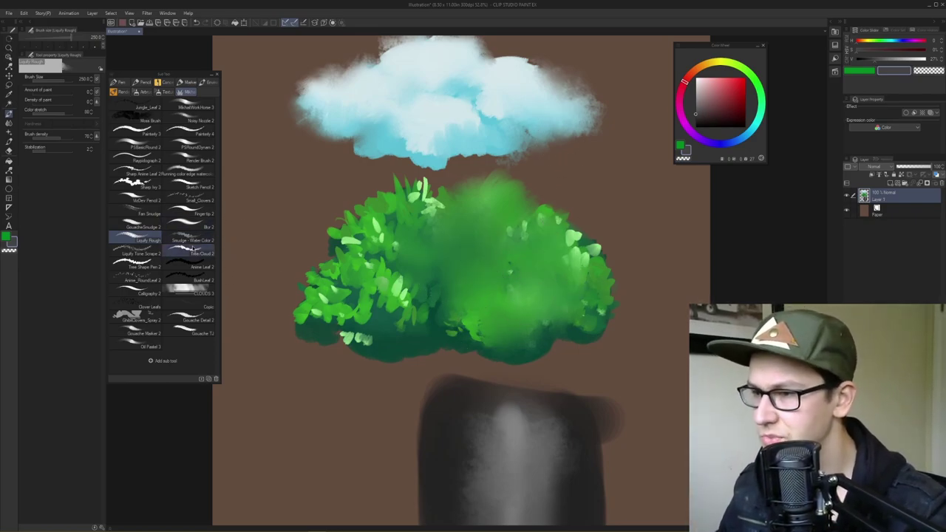
- Try smearing the bush's leaves and the grey block's highlight with the Smudge - Water Color 2 brush, enlarging it from 200 to 500
{"action": "left_click", "coordinate": [192, 240]}
{"action": "mouse_move", "coordinate": [447, 324]}
{"action": "left_mouse_down"}
{"action": "mouse_move", "coordinate": [412, 177]}
{"action": "mouse_move", "coordinate": [442, 283]}
{"action": "left_mouse_up"}
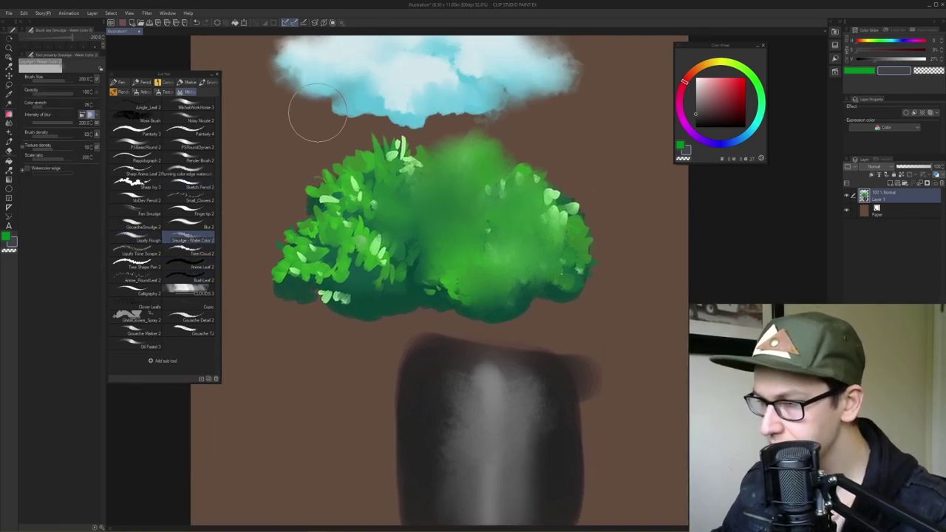
{"action": "mouse_move", "coordinate": [354, 265]}
{"action": "left_mouse_down"}
{"action": "mouse_move", "coordinate": [361, 281]}
{"action": "mouse_move", "coordinate": [373, 248]}
{"action": "mouse_move", "coordinate": [381, 255]}
{"action": "mouse_move", "coordinate": [333, 285]}
{"action": "mouse_move", "coordinate": [341, 311]}
{"action": "mouse_move", "coordinate": [392, 240]}
{"action": "mouse_move", "coordinate": [354, 230]}
{"action": "left_mouse_up"}
{"action": "left_click_drag", "start_coordinate": [313, 170], "coordinate": [361, 233]}
{"action": "mouse_move", "coordinate": [360, 222]}
{"action": "left_mouse_down"}
{"action": "mouse_move", "coordinate": [359, 248]}
{"action": "mouse_move", "coordinate": [359, 207]}
{"action": "mouse_move", "coordinate": [384, 195]}
{"action": "mouse_move", "coordinate": [370, 249]}
{"action": "mouse_move", "coordinate": [532, 236]}
{"action": "mouse_move", "coordinate": [581, 207]}
{"action": "mouse_move", "coordinate": [545, 376]}
{"action": "left_mouse_up"}
{"action": "left_click_drag", "start_coordinate": [425, 163], "coordinate": [415, 216]}
{"action": "mouse_move", "coordinate": [405, 211]}
{"action": "left_mouse_down"}
{"action": "mouse_move", "coordinate": [325, 139]}
{"action": "mouse_move", "coordinate": [555, 188]}
{"action": "left_mouse_up"}
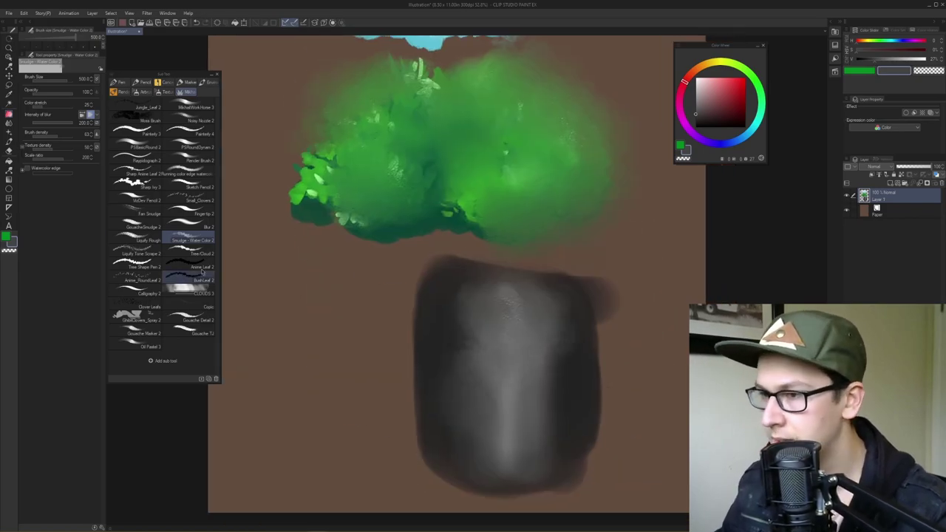
- Switch to the Liquify Tone Scrape 2 brush and enlarge it to size 400
{"action": "left_click", "coordinate": [136, 251]}
{"action": "left_click_drag", "start_coordinate": [415, 220], "coordinate": [414, 262]}
{"action": "key", "text": "bracketright"}
{"action": "key", "text": "bracketright"}
{"action": "key", "text": "bracketright"}
{"action": "key", "text": "bracketright"}
{"action": "key", "text": "bracketright"}
{"action": "key", "text": "bracketright"}
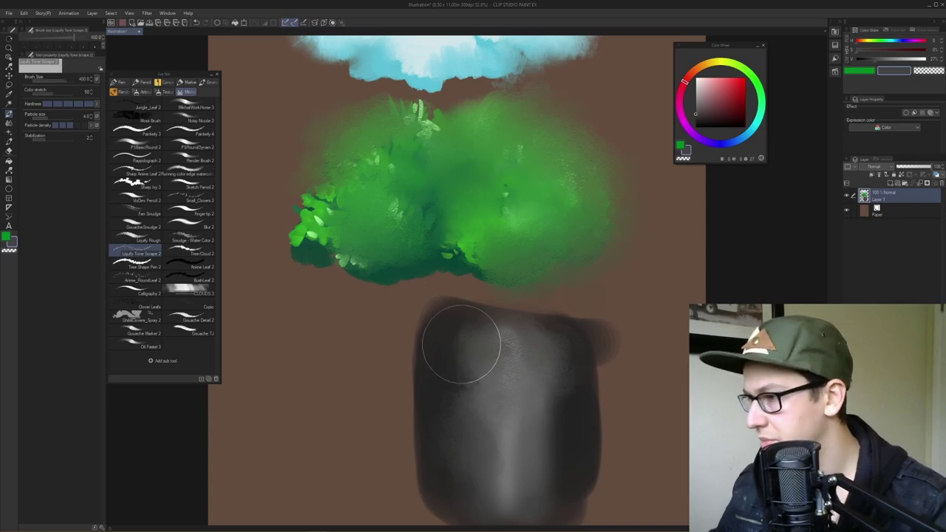
- Undo the watercolor smudge strokes on the bush and the grey block
{"action": "key", "text": "ctrl+z"}
{"action": "key", "text": "ctrl+z"}
{"action": "key", "text": "ctrl+z"}
{"action": "key", "text": "ctrl+z"}
{"action": "key", "text": "ctrl+z"}
{"action": "left_click_drag", "start_coordinate": [463, 216], "coordinate": [461, 244]}
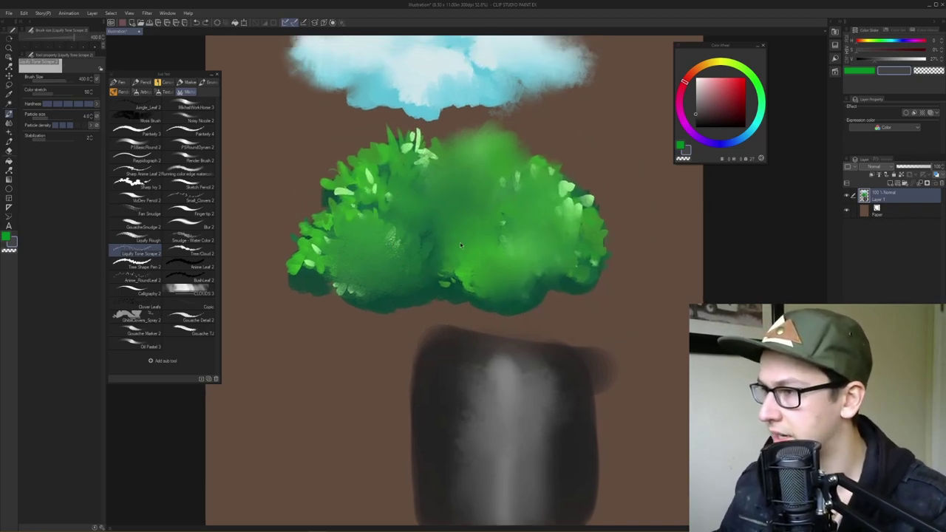
{"action": "key", "text": "ctrl+z"}
{"action": "key", "text": "ctrl+z"}
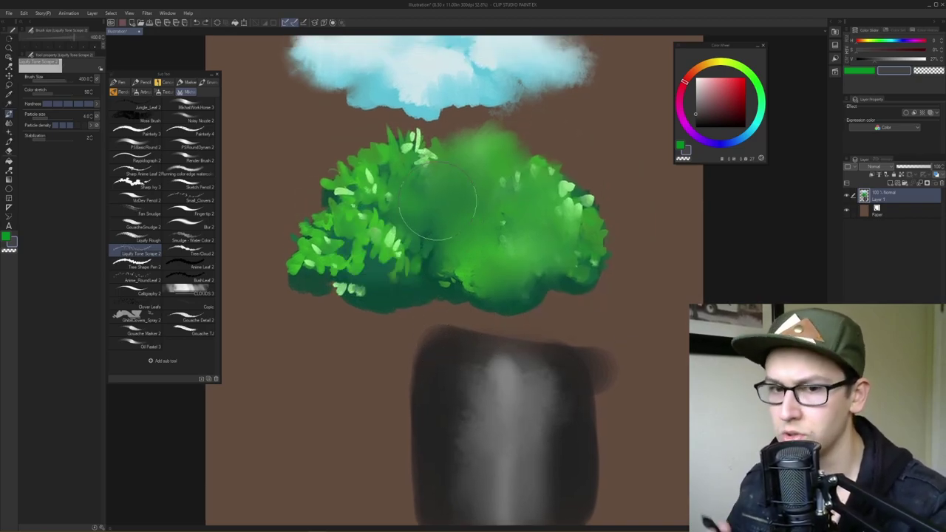
- Reduce the Liquify Tone Scrape 2 brush to size 200 and undo the last Liquify Rough strokes on the bush
{"action": "key", "text": "bracketleft"}
{"action": "key", "text": "bracketleft"}
{"action": "key", "text": "bracketleft"}
{"action": "key", "text": "ctrl+z"}
{"action": "key", "text": "ctrl+z"}
{"action": "key", "text": "ctrl+z"}
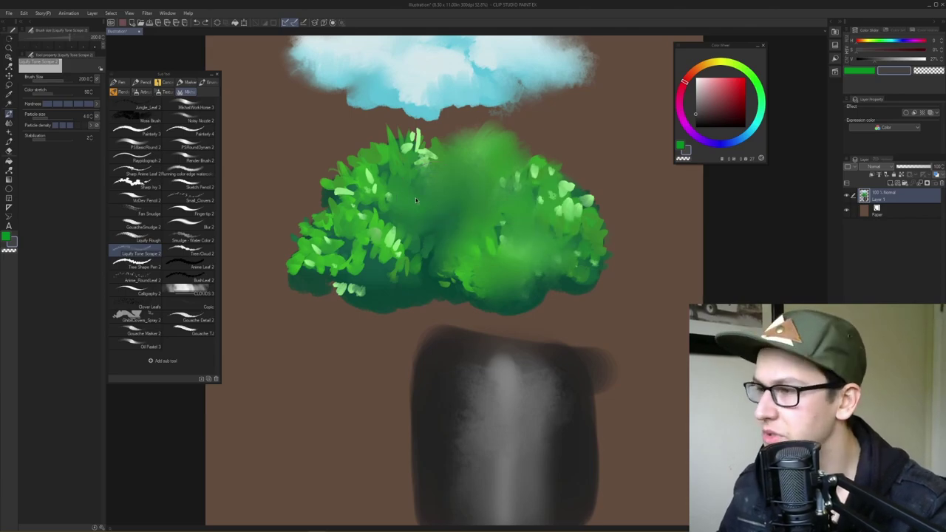
- Scrape grainy texture into the cloud's lower edge and the pale leaf atop the bush with Liquify Tone Scrape 2 at sizes 200 and 80
{"action": "left_click_drag", "start_coordinate": [422, 219], "coordinate": [403, 263]}
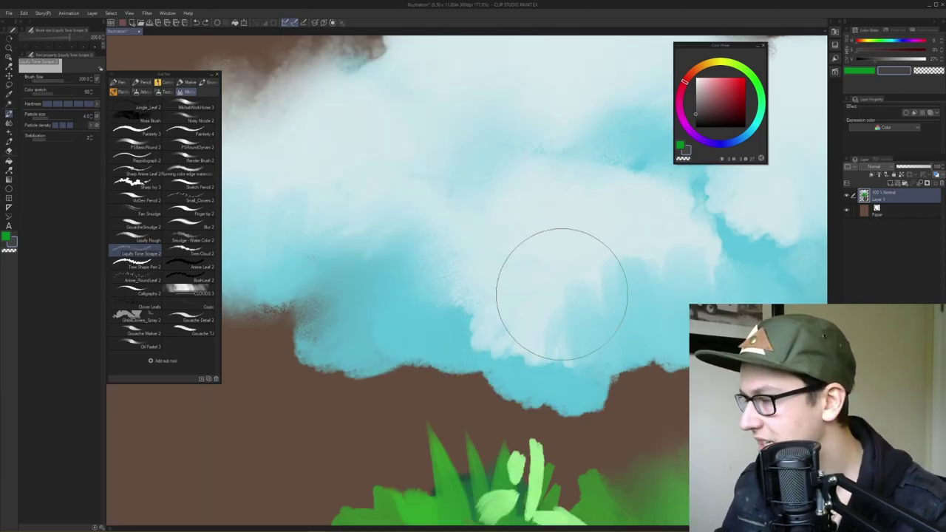
{"action": "mouse_move", "coordinate": [491, 310]}
{"action": "left_mouse_down"}
{"action": "mouse_move", "coordinate": [566, 289]}
{"action": "mouse_move", "coordinate": [510, 310]}
{"action": "left_mouse_up"}
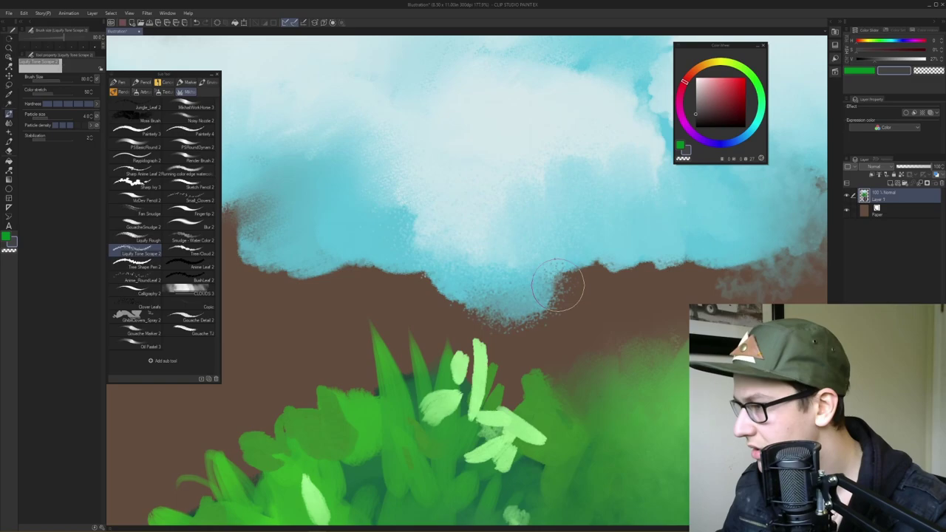
{"action": "mouse_move", "coordinate": [482, 340]}
{"action": "left_mouse_down"}
{"action": "mouse_move", "coordinate": [488, 380]}
{"action": "mouse_move", "coordinate": [480, 351]}
{"action": "left_mouse_up"}
{"action": "left_click_drag", "start_coordinate": [569, 270], "coordinate": [591, 259]}
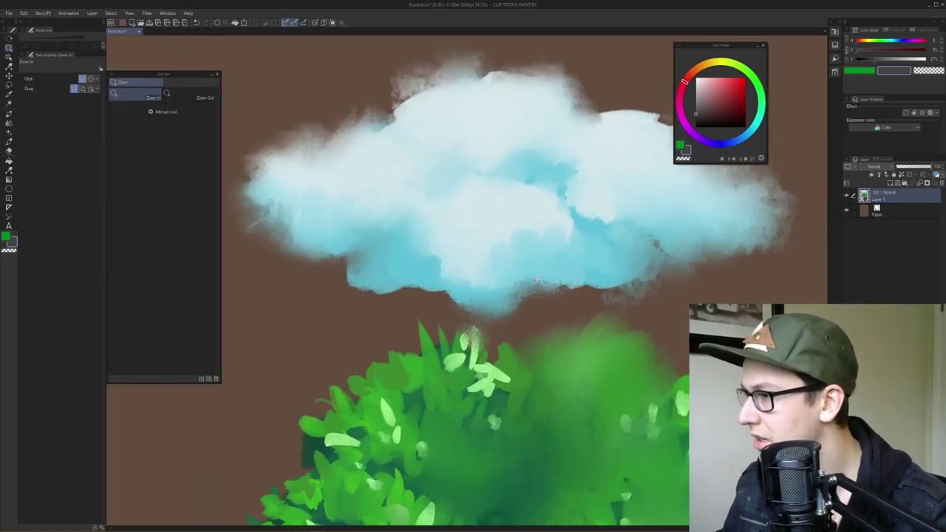
{"action": "left_click_drag", "start_coordinate": [539, 280], "coordinate": [555, 281]}
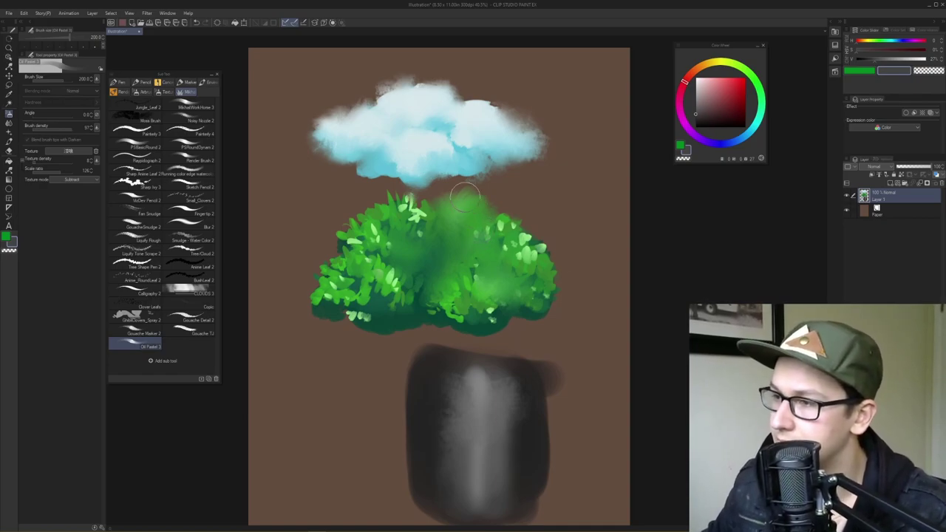
{"action": "scroll", "coordinate": [464, 196], "scroll_direction": "up", "scroll_amount": 3}
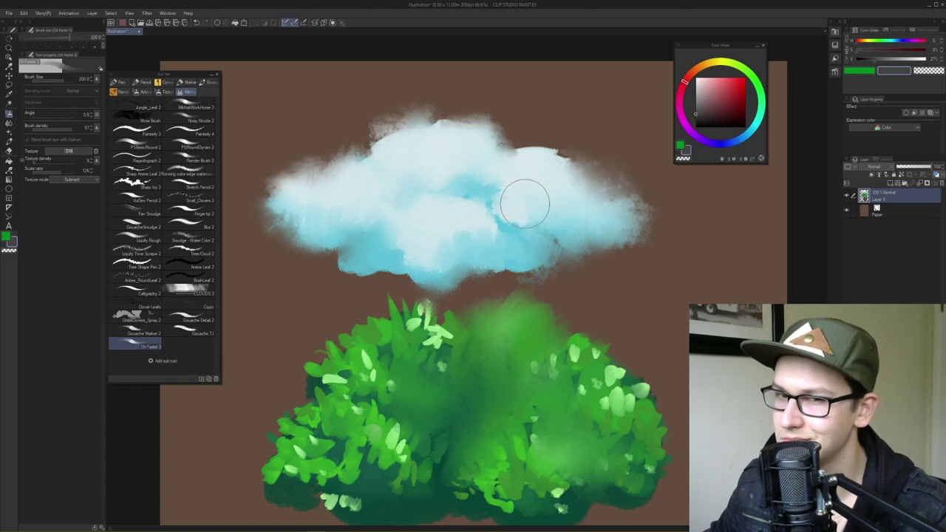
{"action": "scroll", "coordinate": [510, 248], "scroll_direction": "down", "scroll_amount": 3}
{"action": "left_click_drag", "start_coordinate": [546, 284], "coordinate": [510, 275]}
{"action": "scroll", "coordinate": [473, 183], "scroll_direction": "up", "scroll_amount": 3}
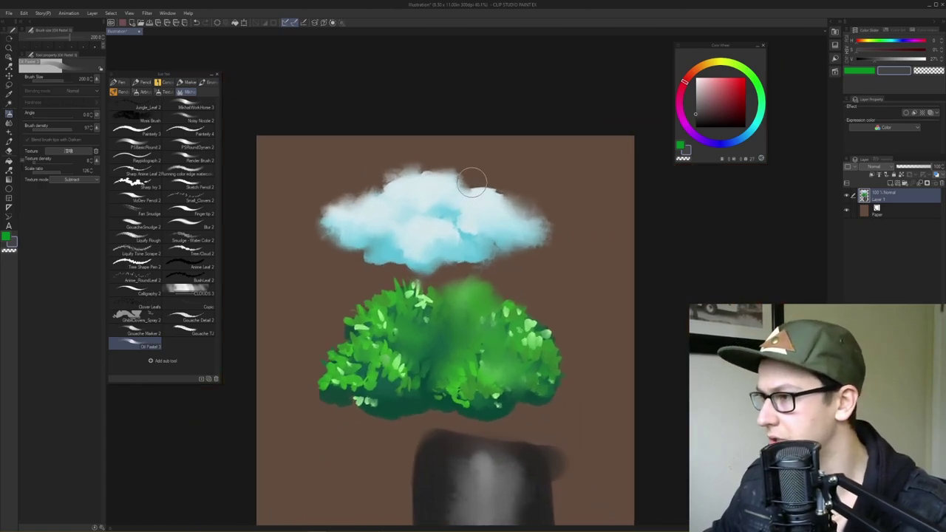
{"action": "left_click_drag", "start_coordinate": [434, 176], "coordinate": [462, 203]}
{"action": "key", "text": "ctrl+plus"}
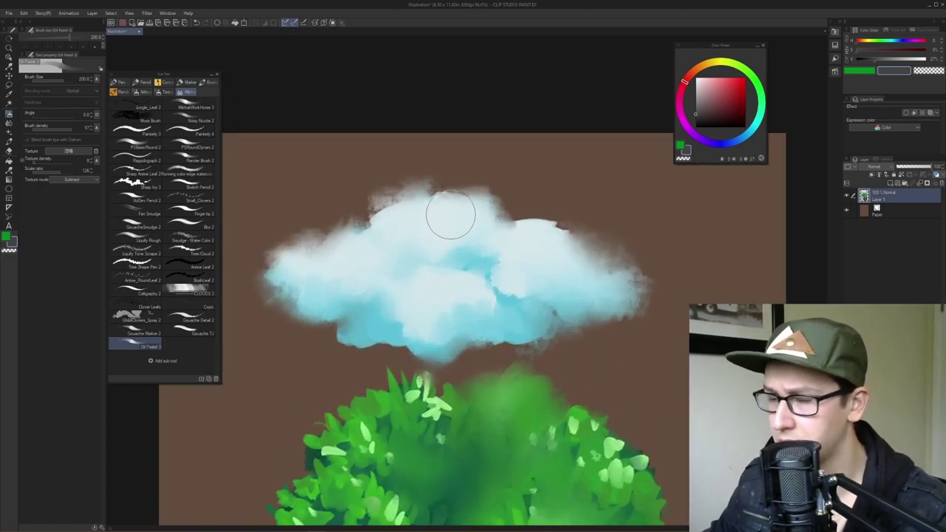